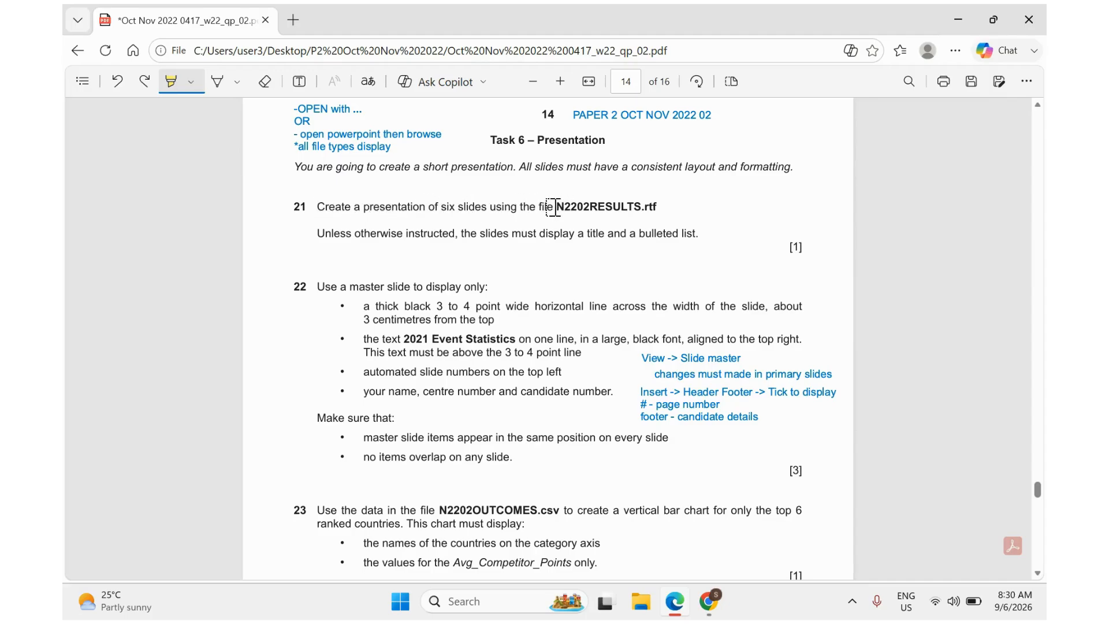
- Highlight the file name N2202RESULTS.rtf and the word Create in question 21 of the exam paper
{"action": "left_click_drag", "start_coordinate": [553, 207], "coordinate": [656, 204]}
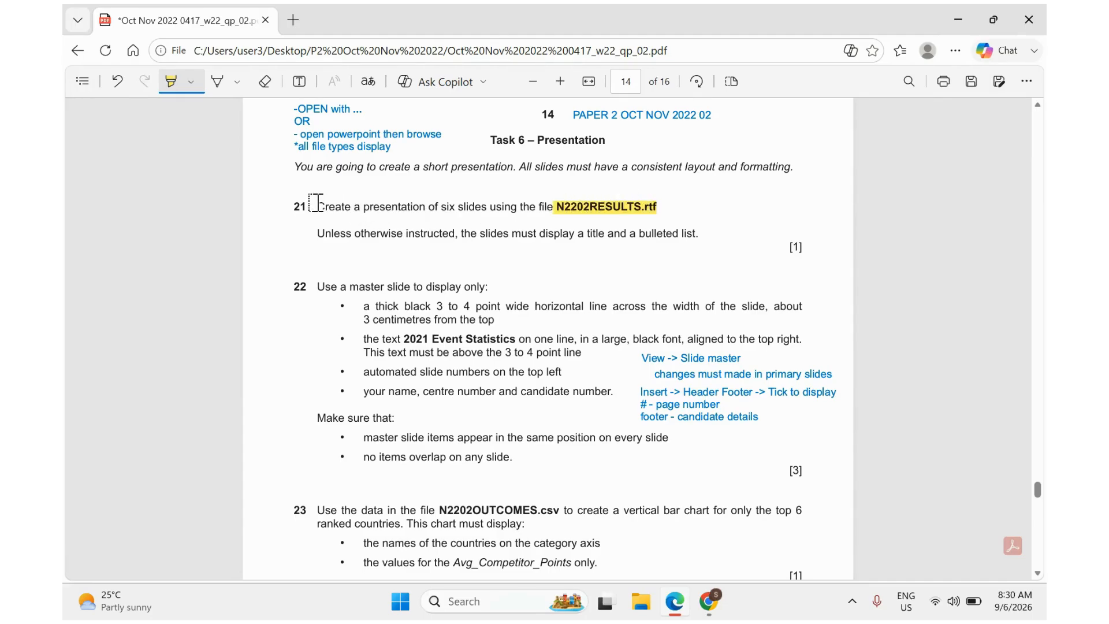
{"action": "left_click_drag", "start_coordinate": [316, 206], "coordinate": [349, 208]}
- Open N2202RESULTS.rtf in Word from the source files inside the P2 Oct Nov 2022 desktop folder, view its contents and close it
{"action": "left_click", "coordinate": [956, 23]}
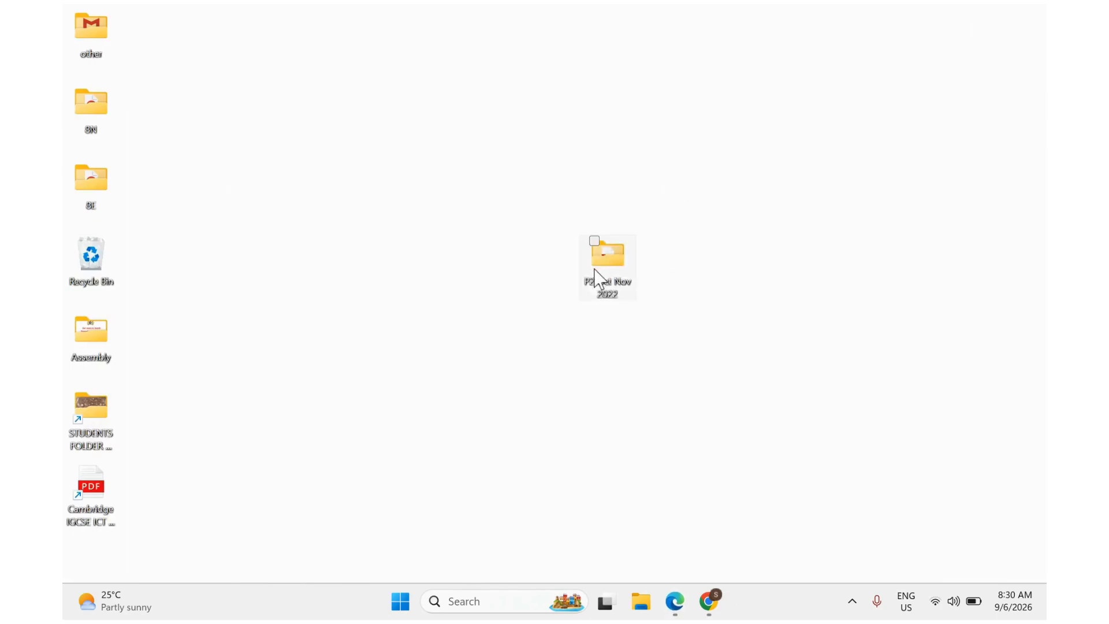
{"action": "double_click", "coordinate": [597, 279]}
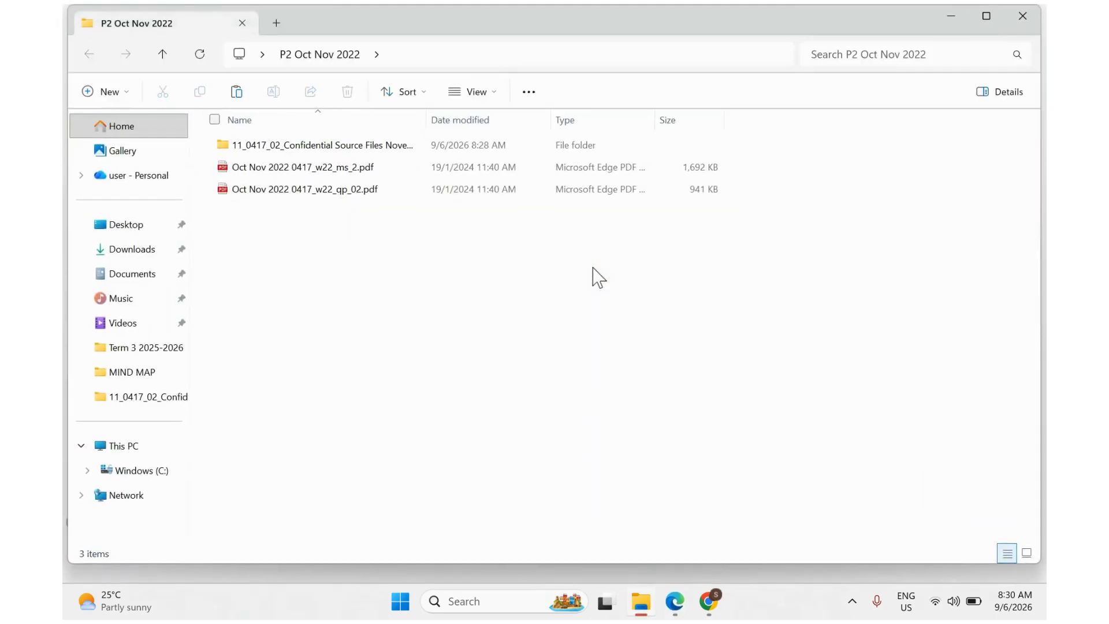
{"action": "double_click", "coordinate": [311, 150]}
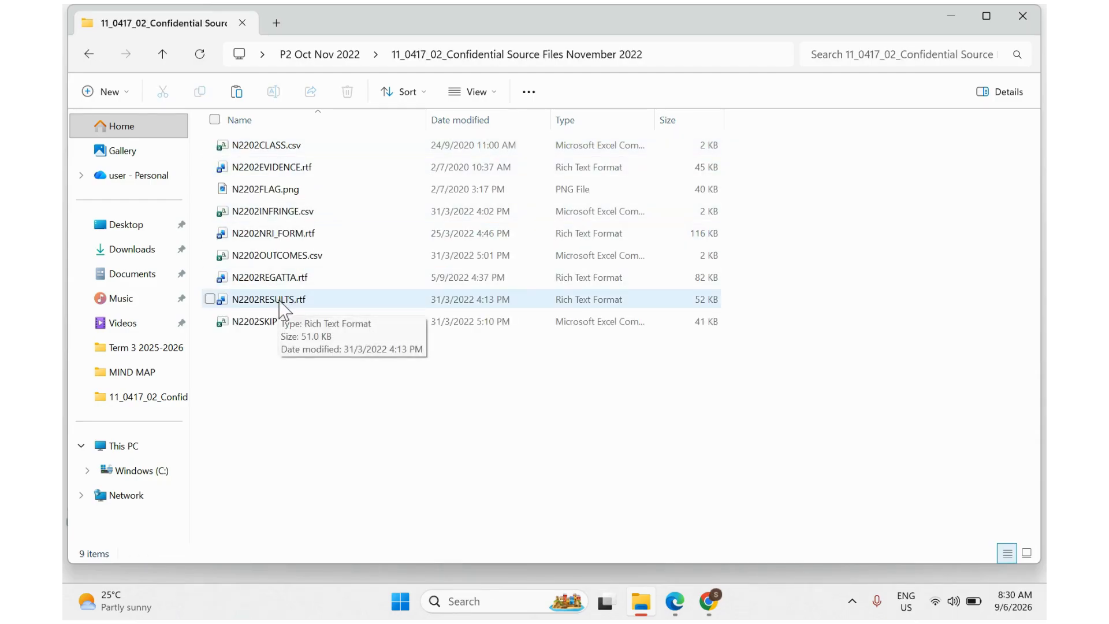
{"action": "double_click", "coordinate": [280, 301]}
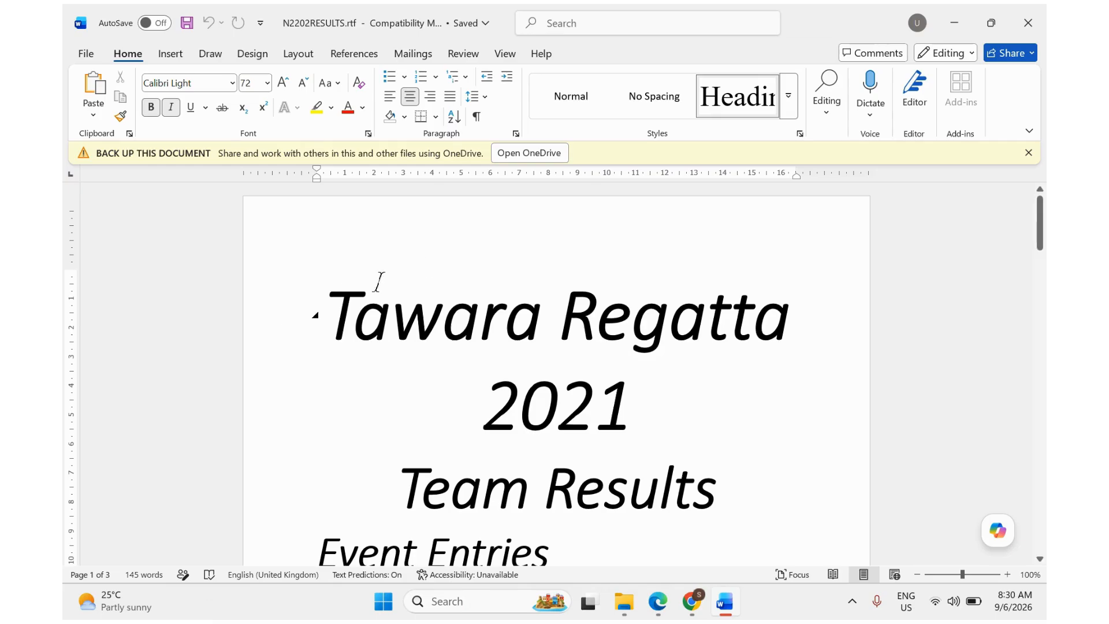
{"action": "left_click", "coordinate": [1025, 26]}
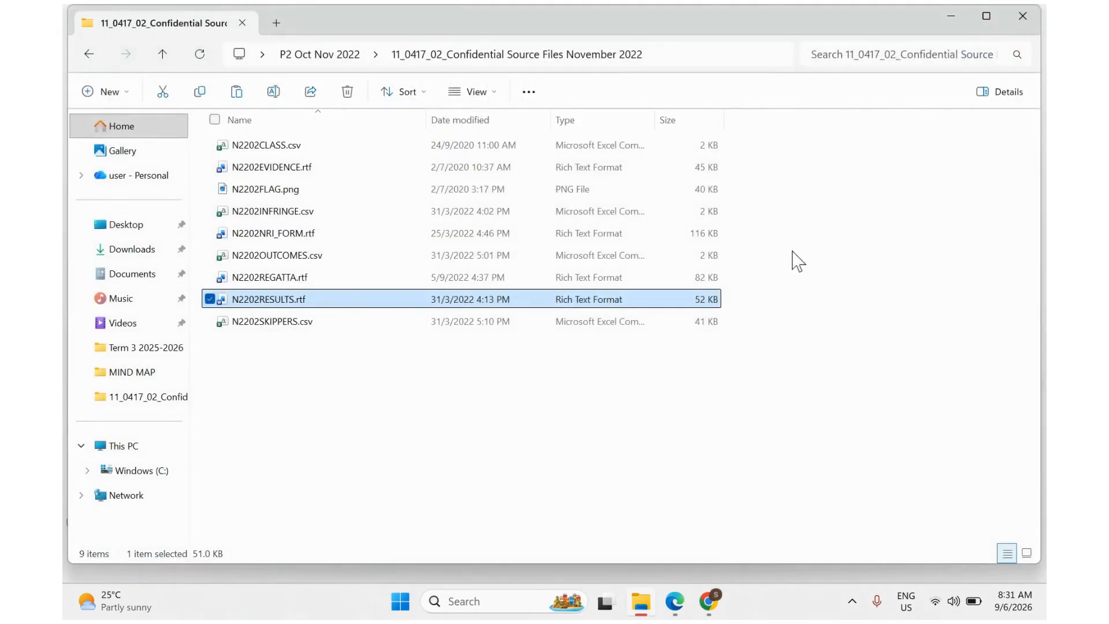
- Review the exam paper's notes on opening the file and the apps offered for opening N2202RESULTS.rtf
{"action": "left_click", "coordinate": [675, 601]}
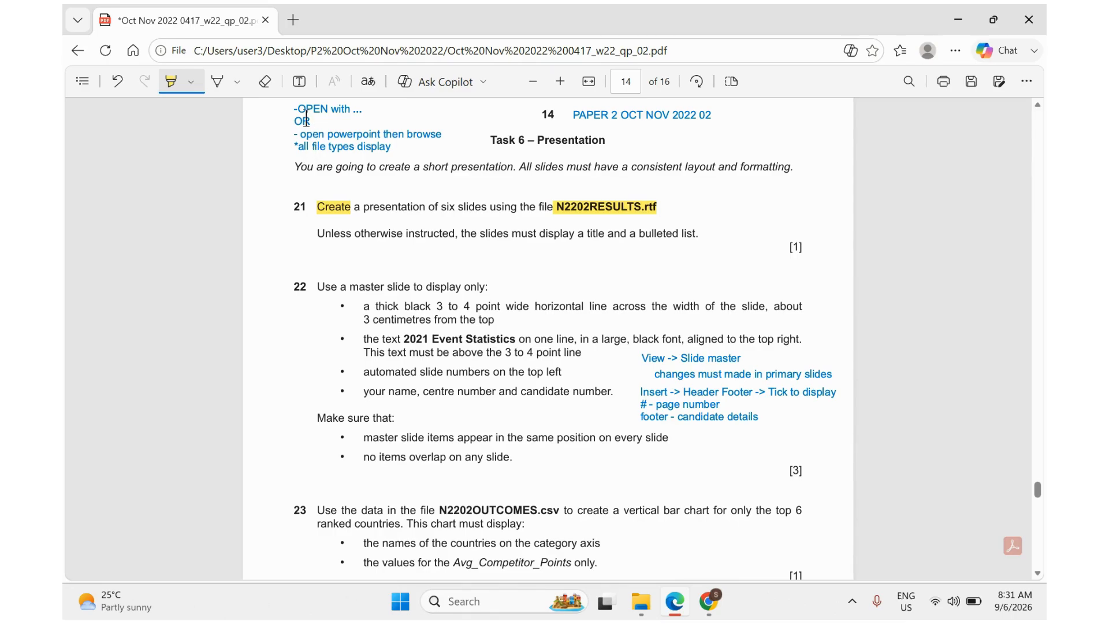
{"action": "left_click", "coordinate": [646, 604]}
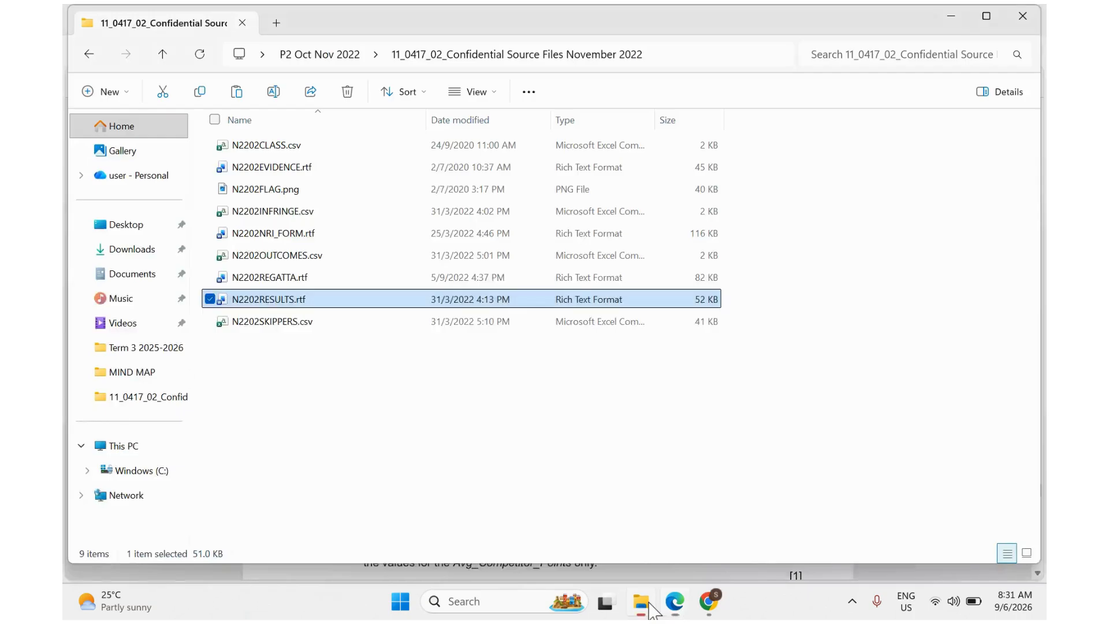
{"action": "right_click", "coordinate": [280, 303]}
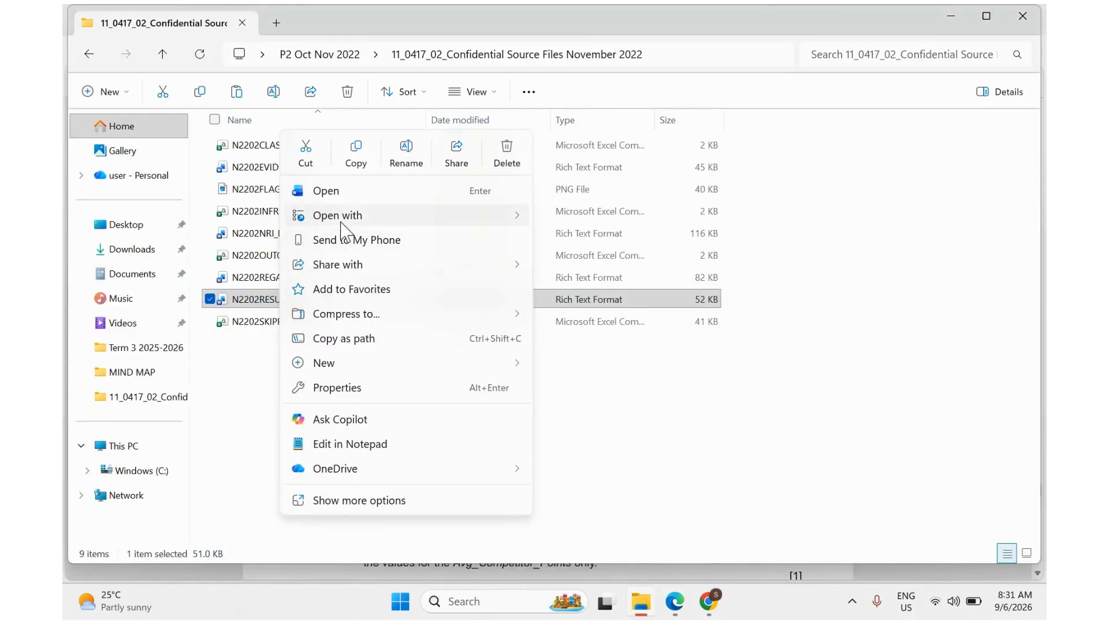
{"action": "mouse_move", "coordinate": [382, 218]}
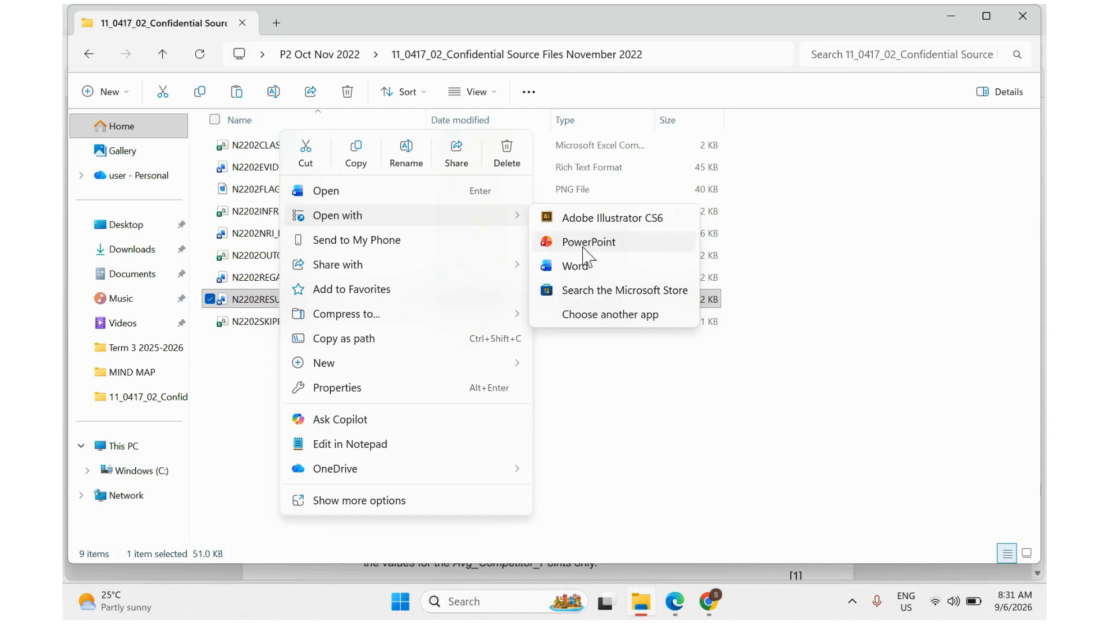
{"action": "left_click", "coordinate": [651, 447]}
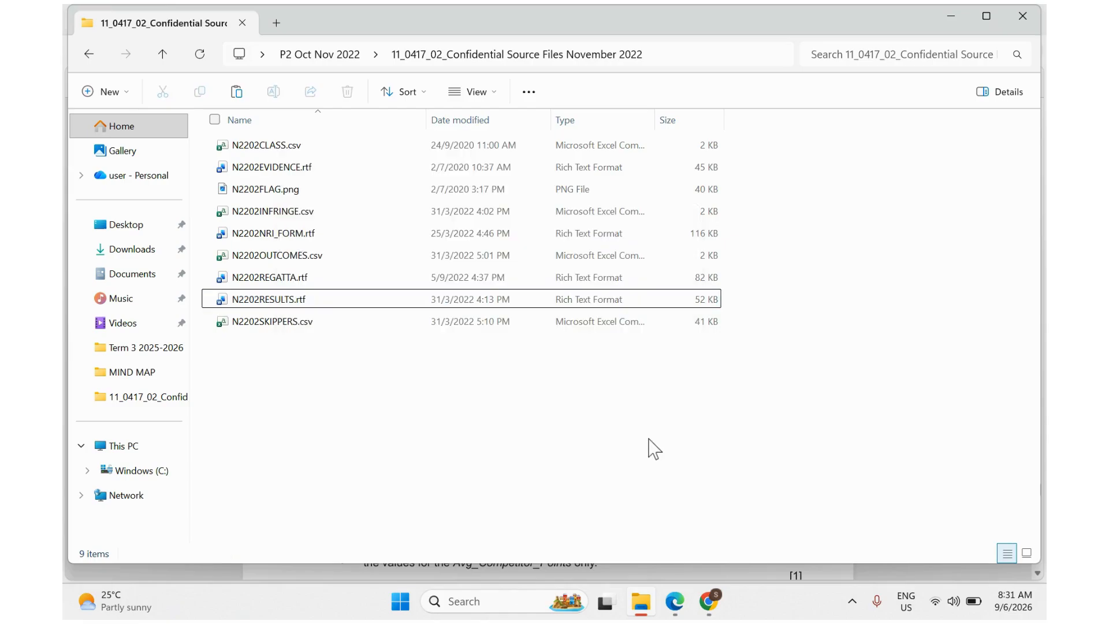
- Switch to PowerPoint and browse for a file in the 11_0417_02 source files folder inside P2 Oct Nov 2022 on the desktop
{"action": "left_click", "coordinate": [507, 604]}
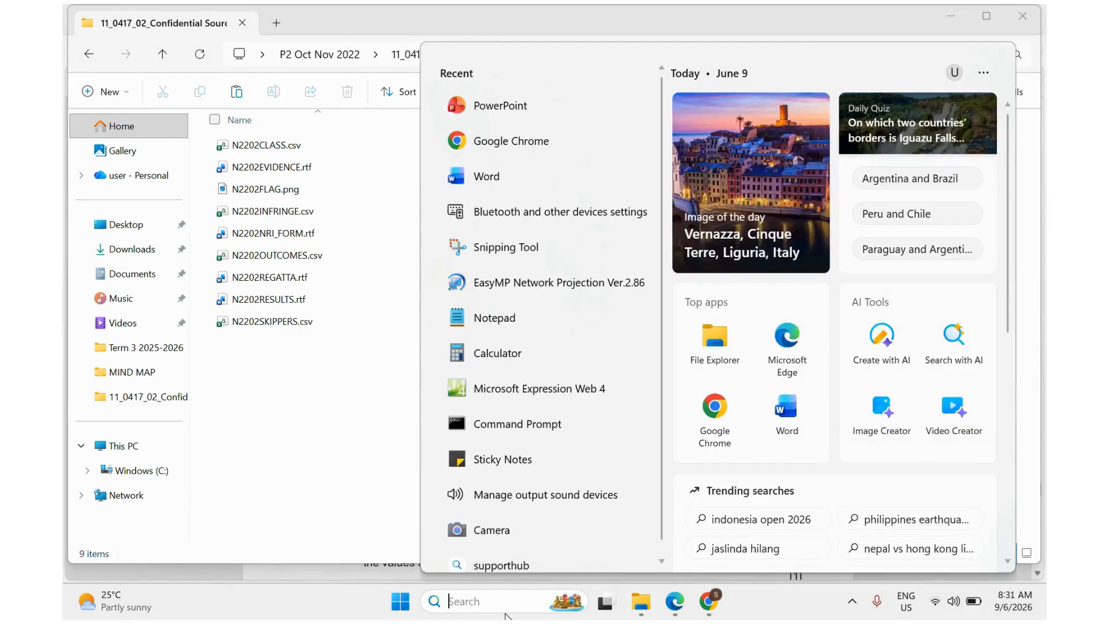
{"action": "left_click", "coordinate": [496, 113]}
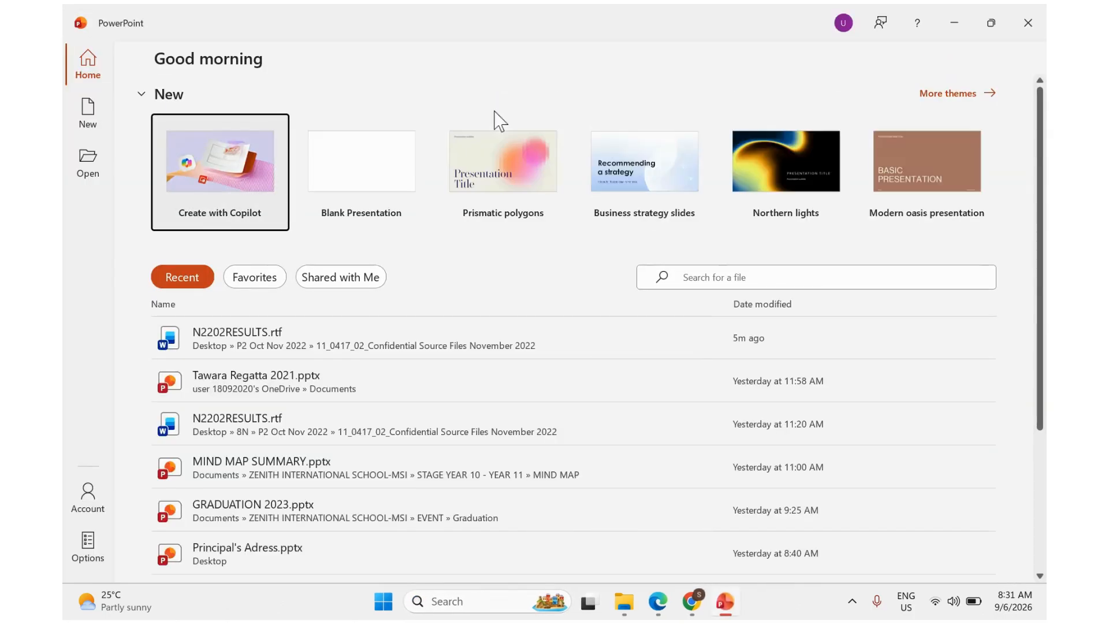
{"action": "left_click", "coordinate": [89, 168]}
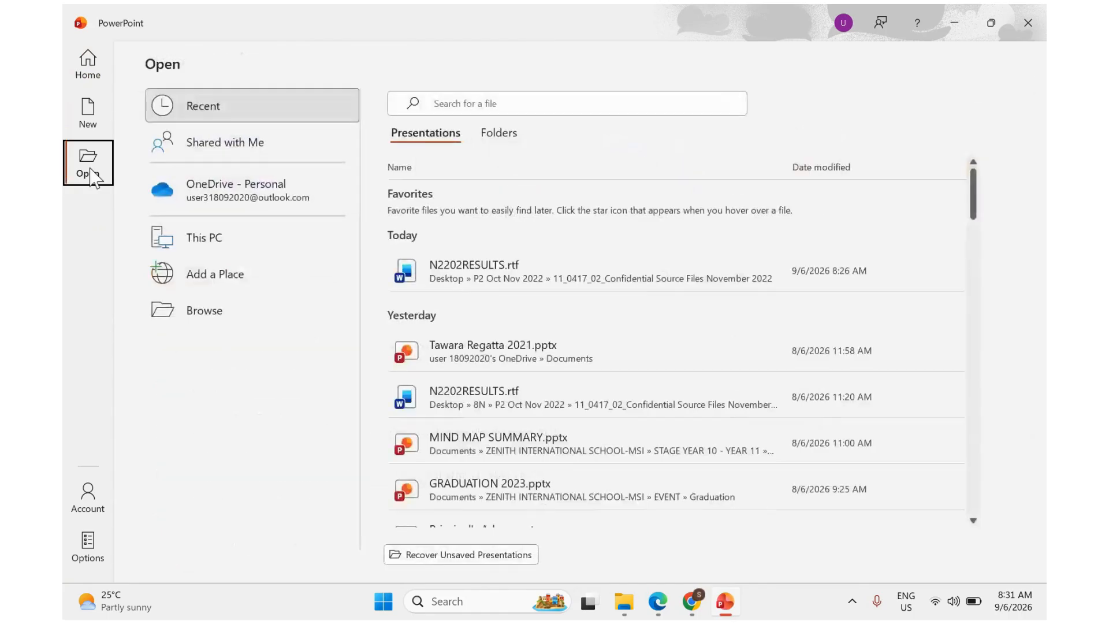
{"action": "left_click", "coordinate": [196, 322]}
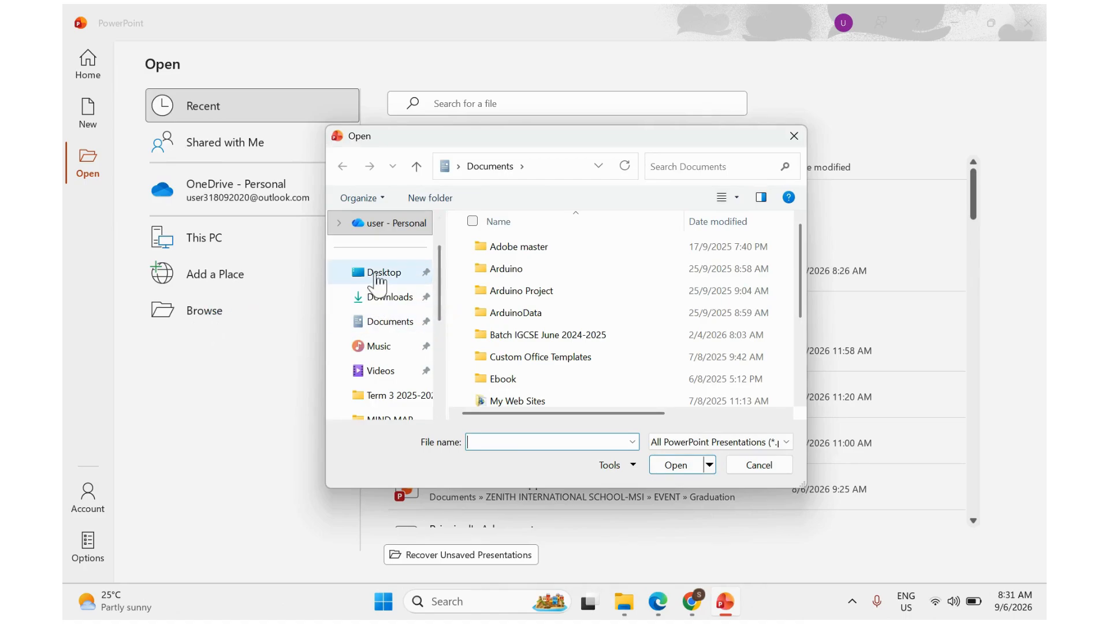
{"action": "left_click", "coordinate": [378, 283]}
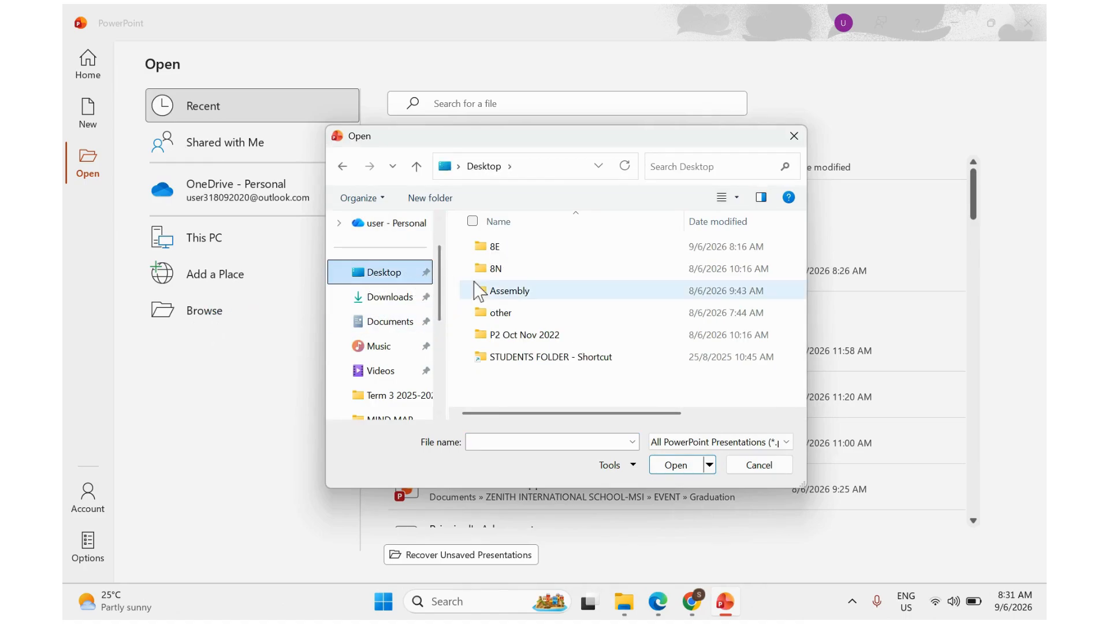
{"action": "double_click", "coordinate": [502, 337]}
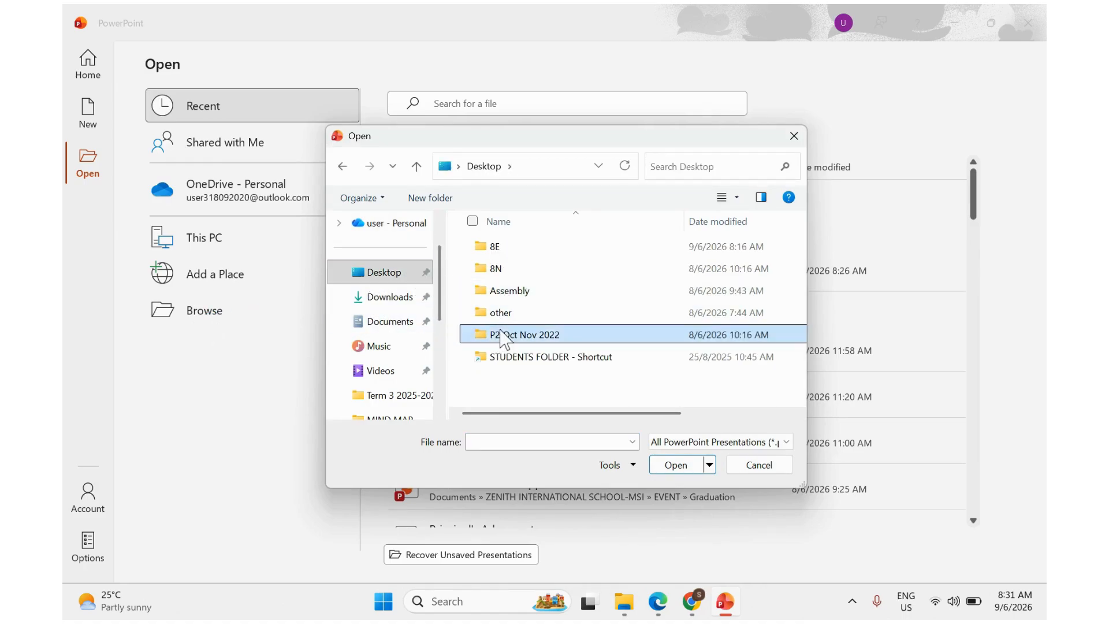
{"action": "left_click", "coordinate": [498, 252]}
{"action": "double_click", "coordinate": [496, 248]}
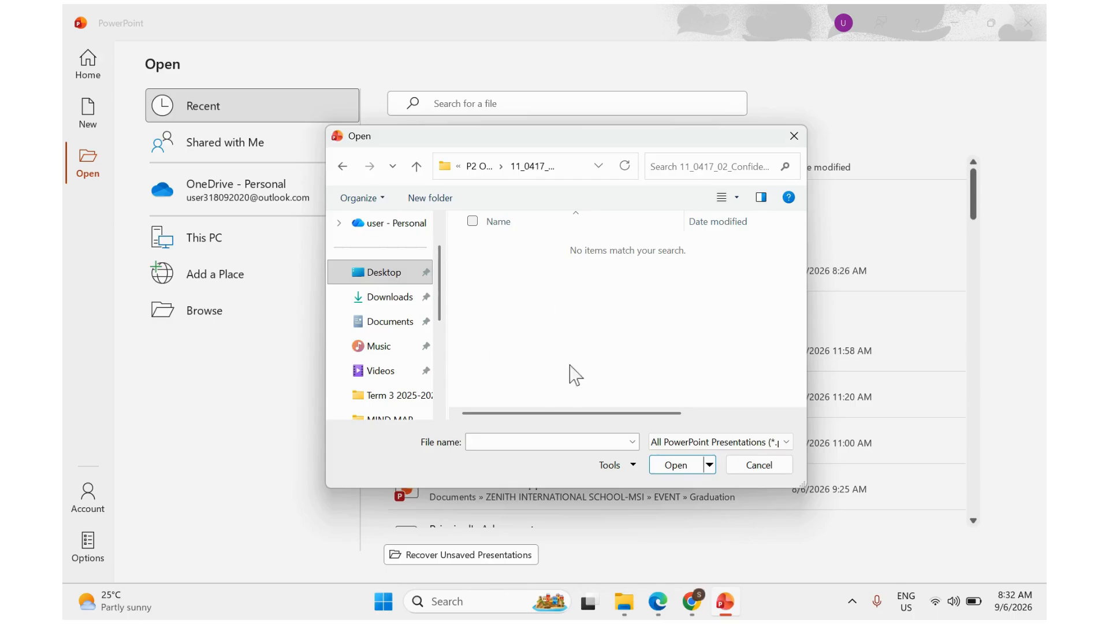
- Show all file types and open N2202RESULTS.rtf as a presentation
{"action": "left_click", "coordinate": [671, 443]}
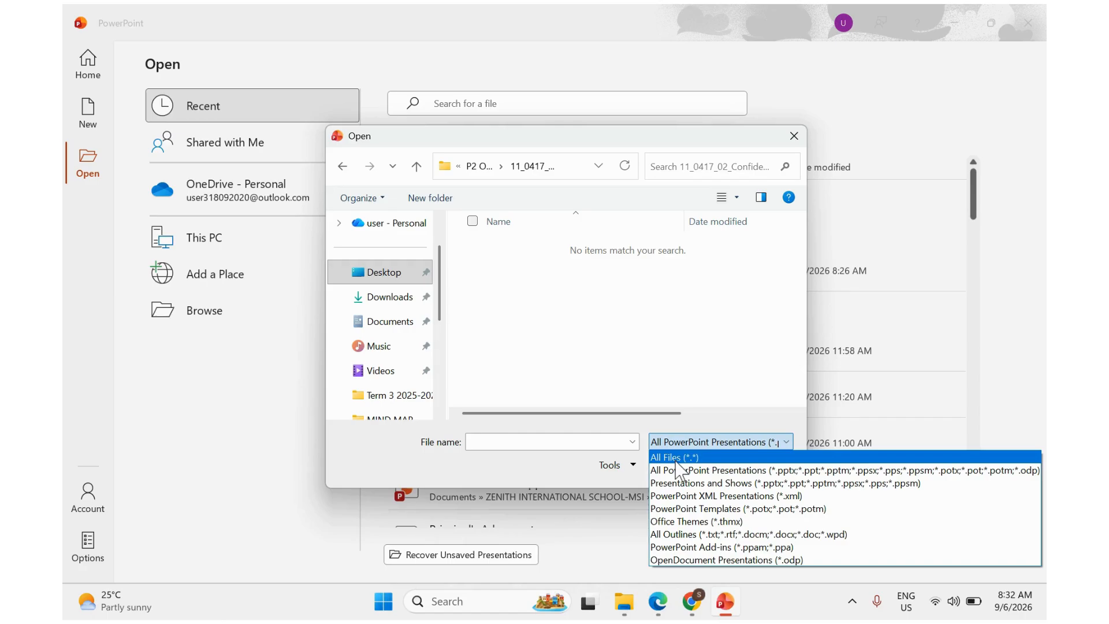
{"action": "left_click", "coordinate": [674, 457]}
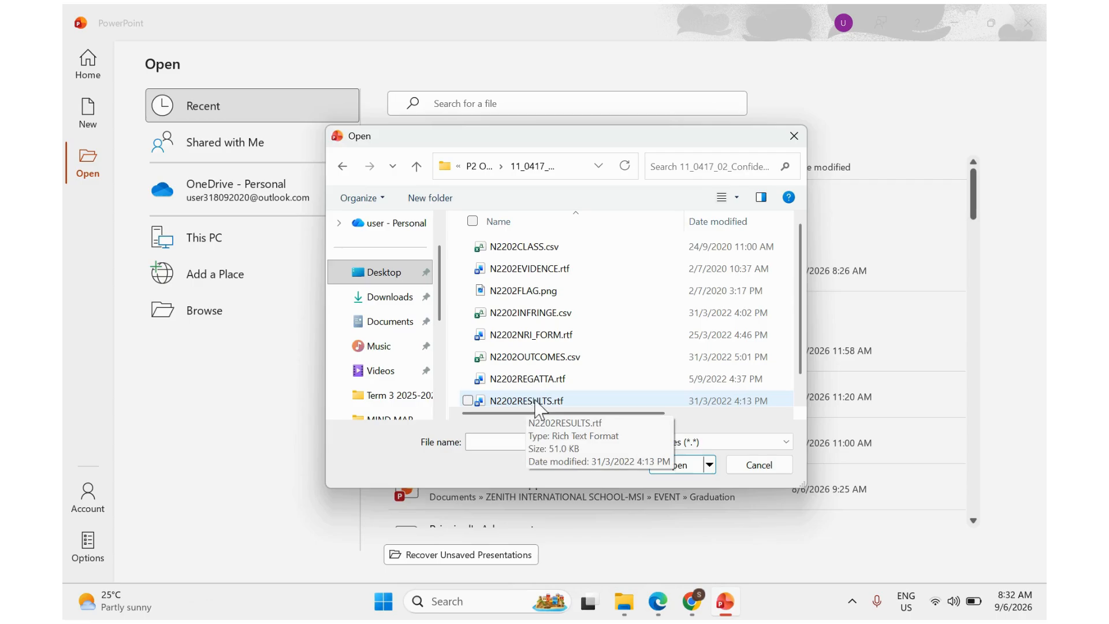
{"action": "double_click", "coordinate": [529, 401]}
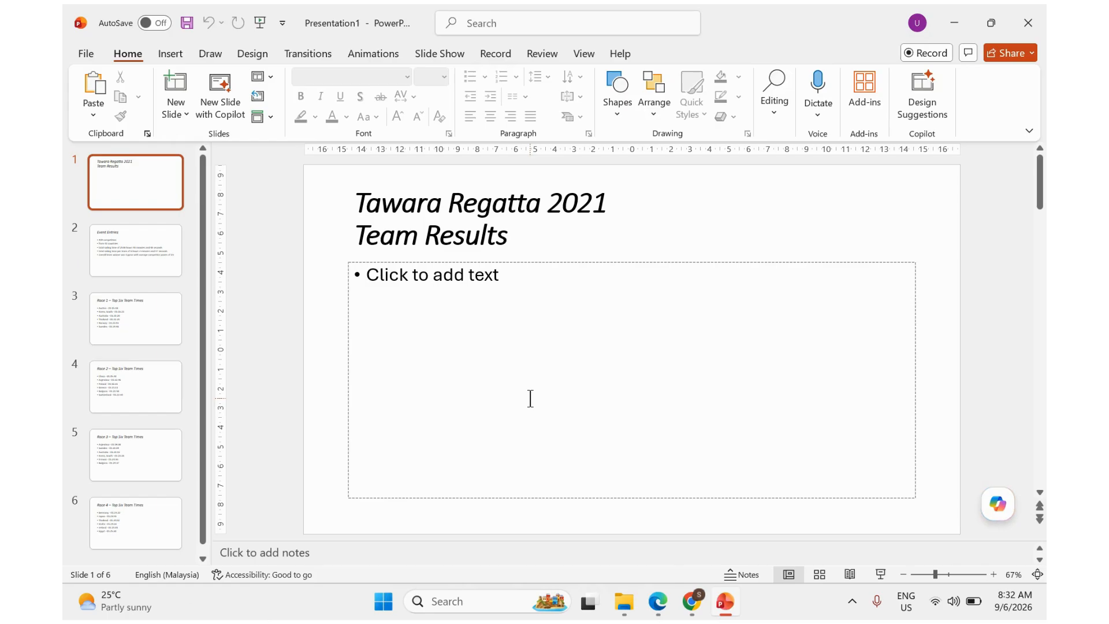
- Switch to the exam paper in Edge and highlight the phrase "thick black 3 to 4 point wide horizontal line" in question 22
{"action": "left_click", "coordinate": [661, 602]}
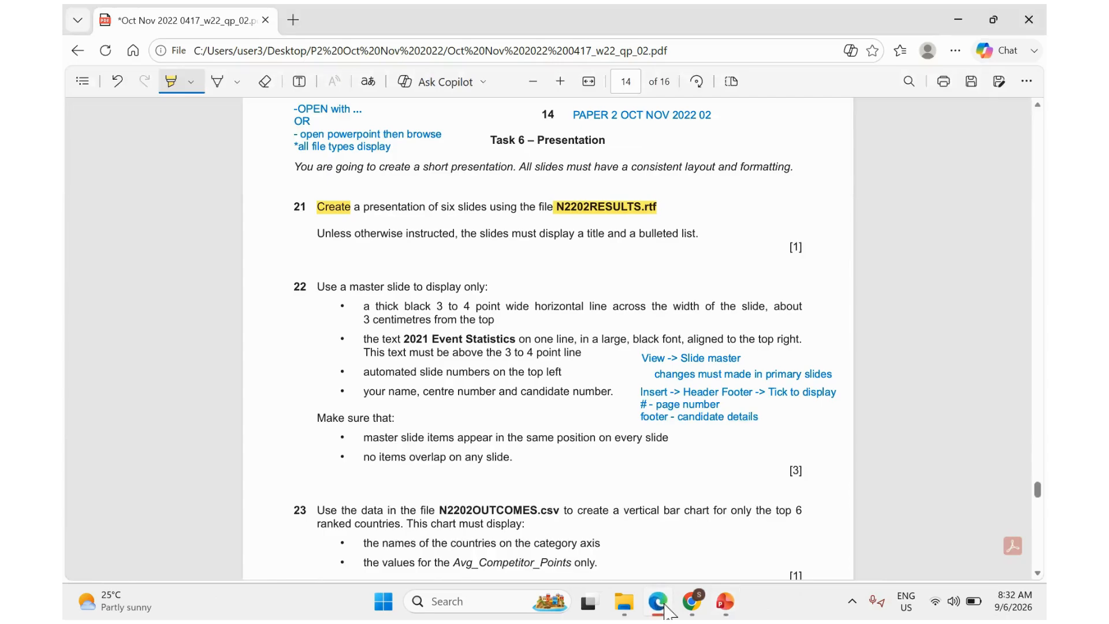
{"action": "scroll", "coordinate": [507, 345], "scroll_direction": "down", "scroll_amount": 1}
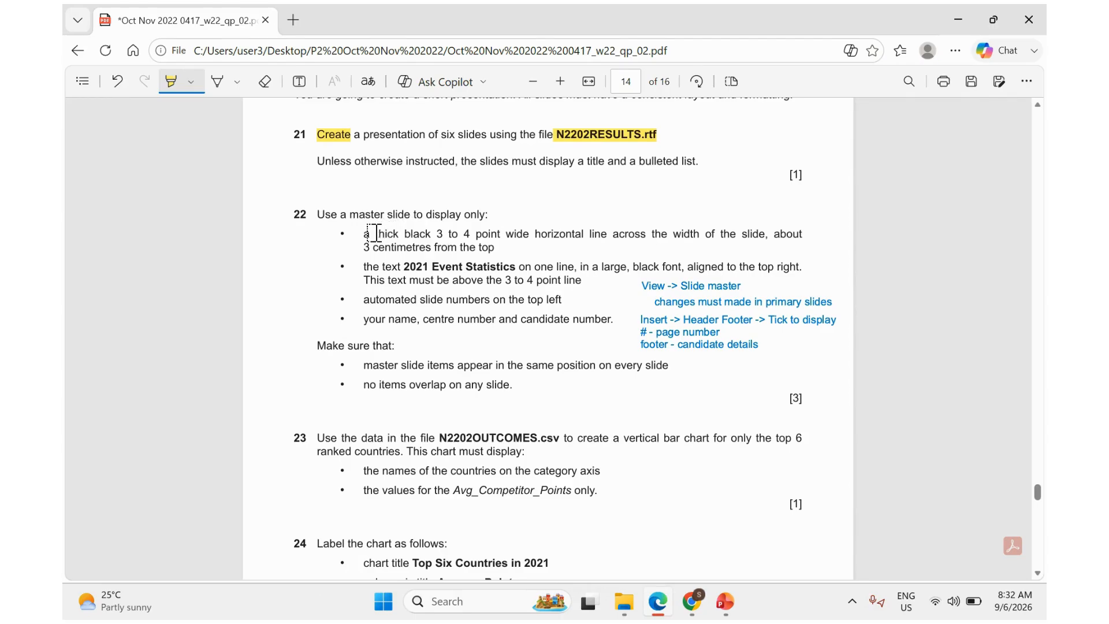
{"action": "left_click_drag", "start_coordinate": [375, 234], "coordinate": [597, 236]}
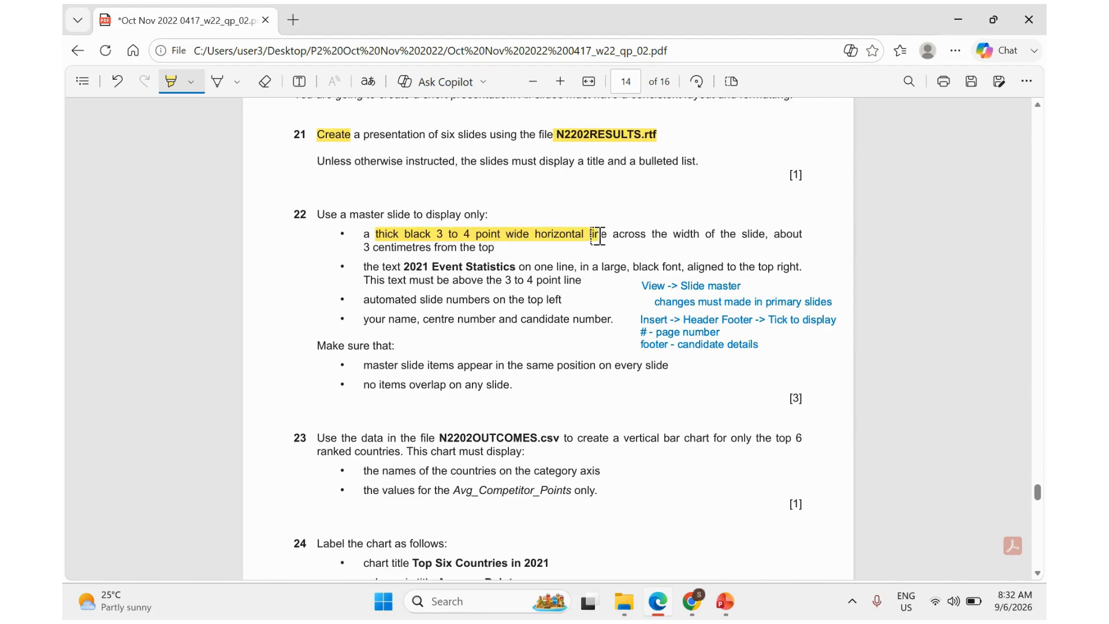
{"action": "left_click_drag", "start_coordinate": [598, 236], "coordinate": [601, 236]}
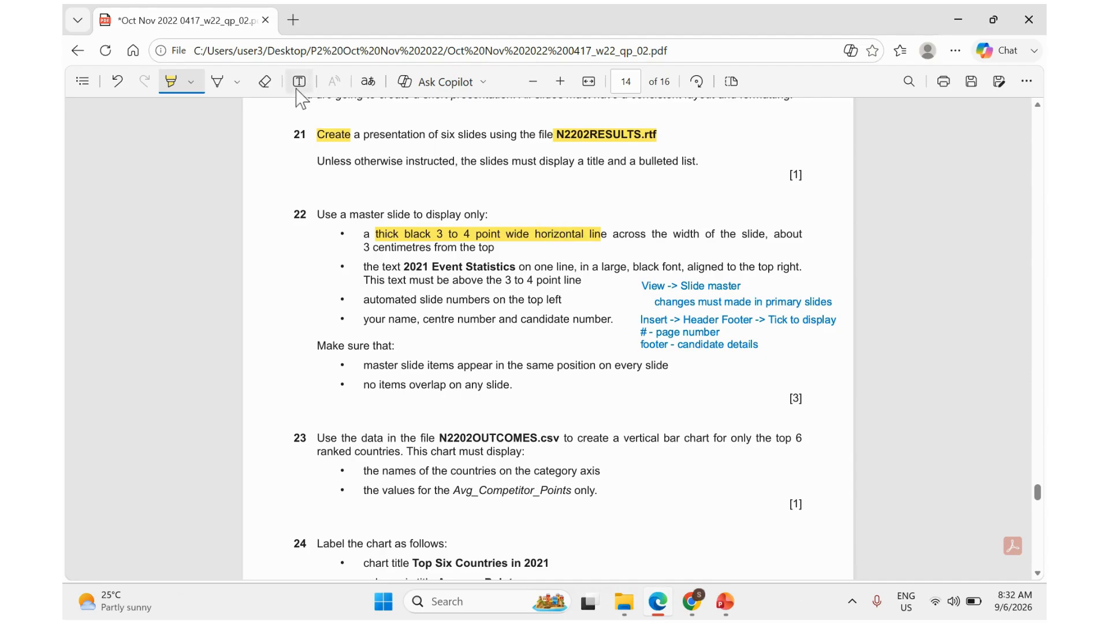
- Draw a freehand, roughly horizontal pen line in the blank space above question 22
{"action": "left_click", "coordinate": [218, 82]}
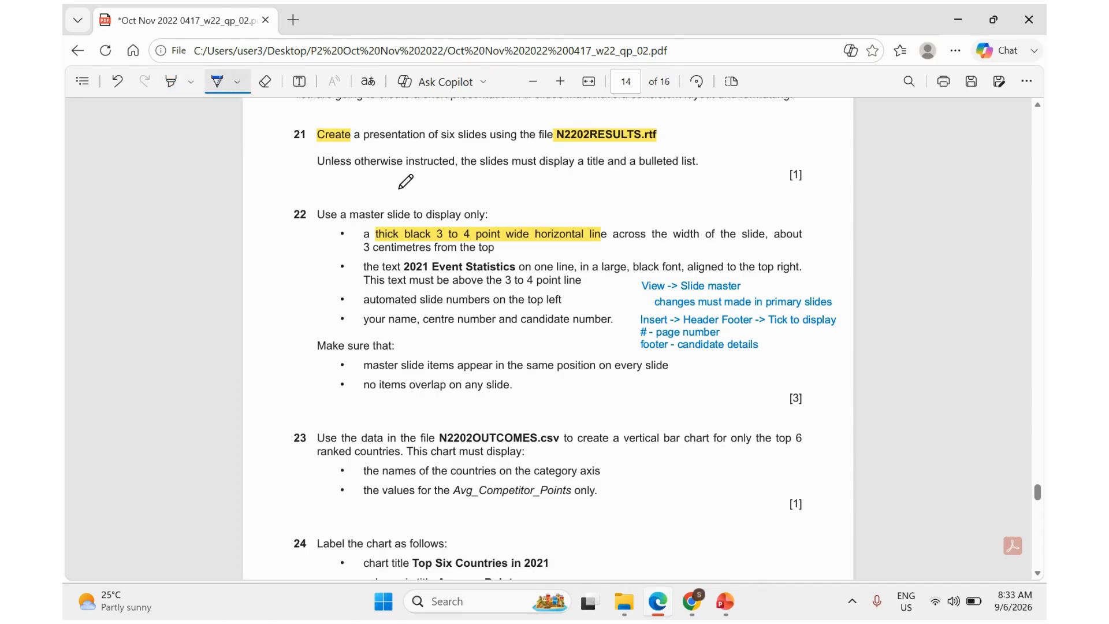
{"action": "left_click_drag", "start_coordinate": [399, 189], "coordinate": [585, 200]}
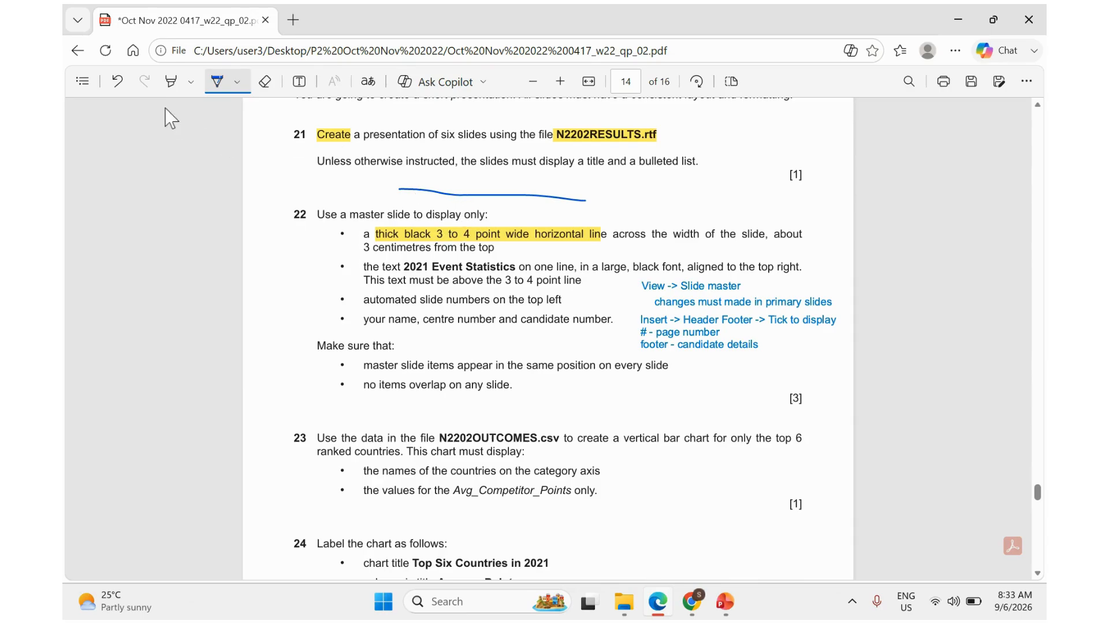
- Highlight "3 centimetres from the top" and "master slide" in question 22, plus "View -> Slide master" and "primary slides" in the blue notes
{"action": "left_click", "coordinate": [170, 84]}
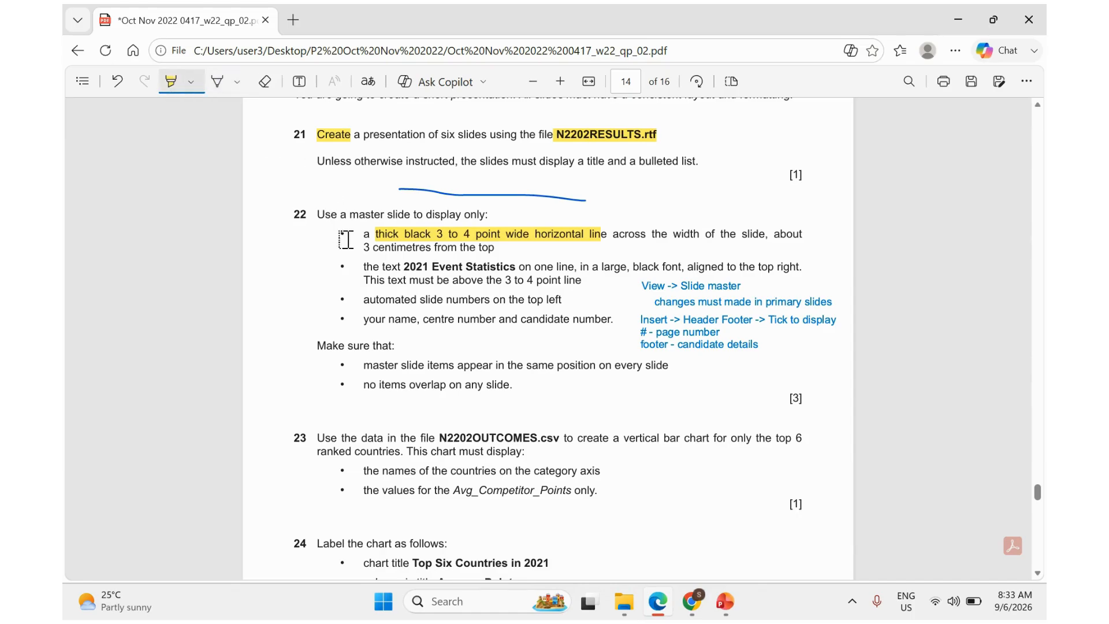
{"action": "left_click_drag", "start_coordinate": [362, 250], "coordinate": [491, 247]}
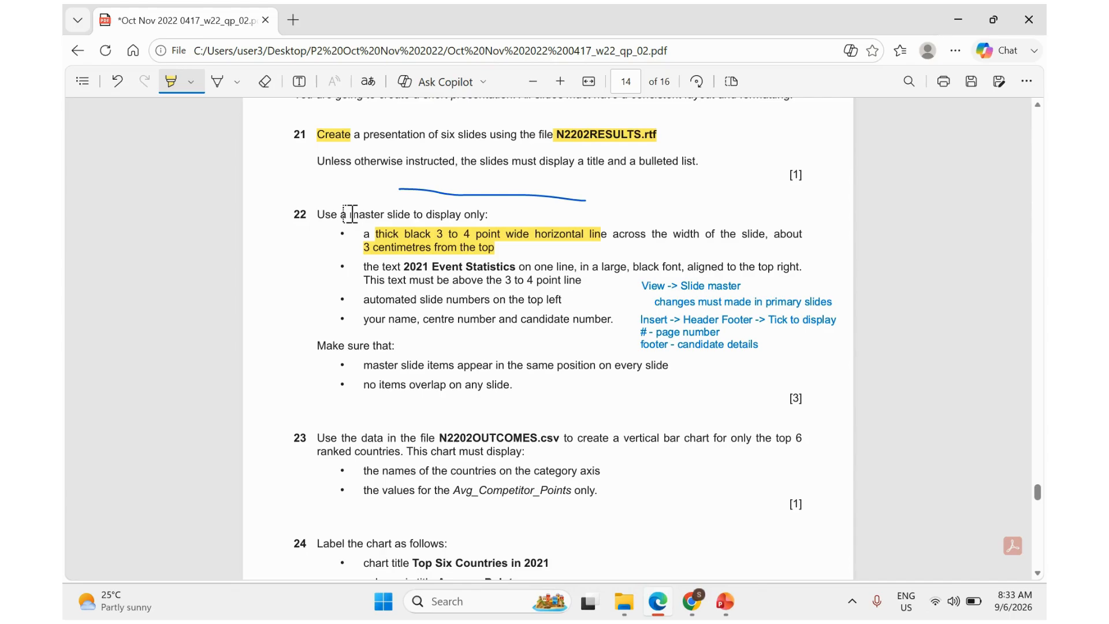
{"action": "left_click_drag", "start_coordinate": [351, 213], "coordinate": [409, 213]}
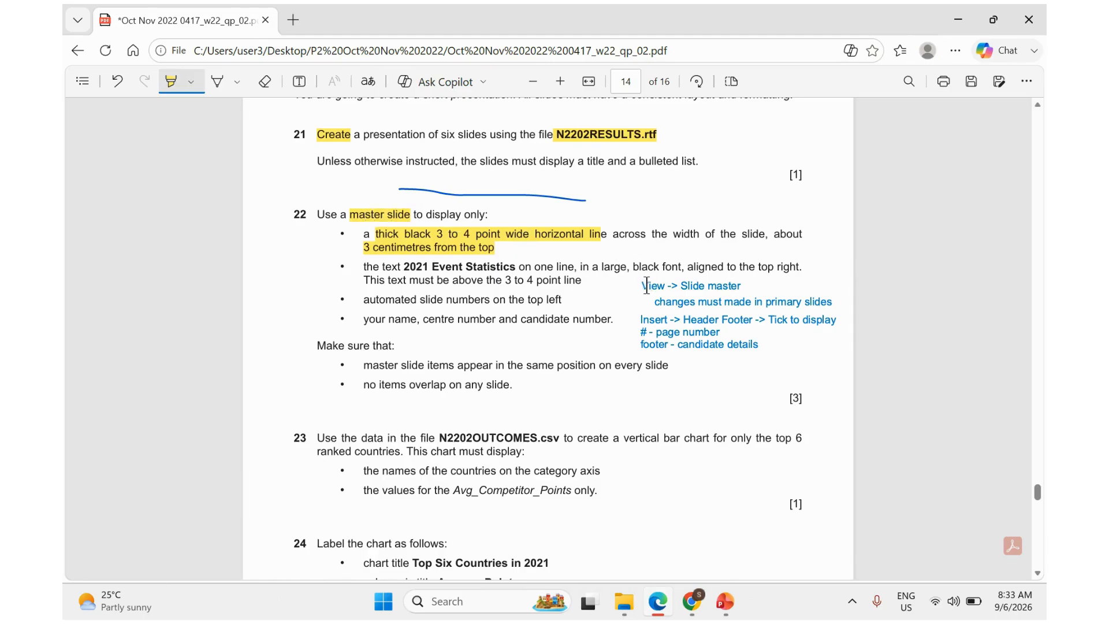
{"action": "mouse_move", "coordinate": [643, 286]}
{"action": "left_mouse_down"}
{"action": "mouse_move", "coordinate": [746, 285]}
{"action": "mouse_move", "coordinate": [827, 302]}
{"action": "left_mouse_up"}
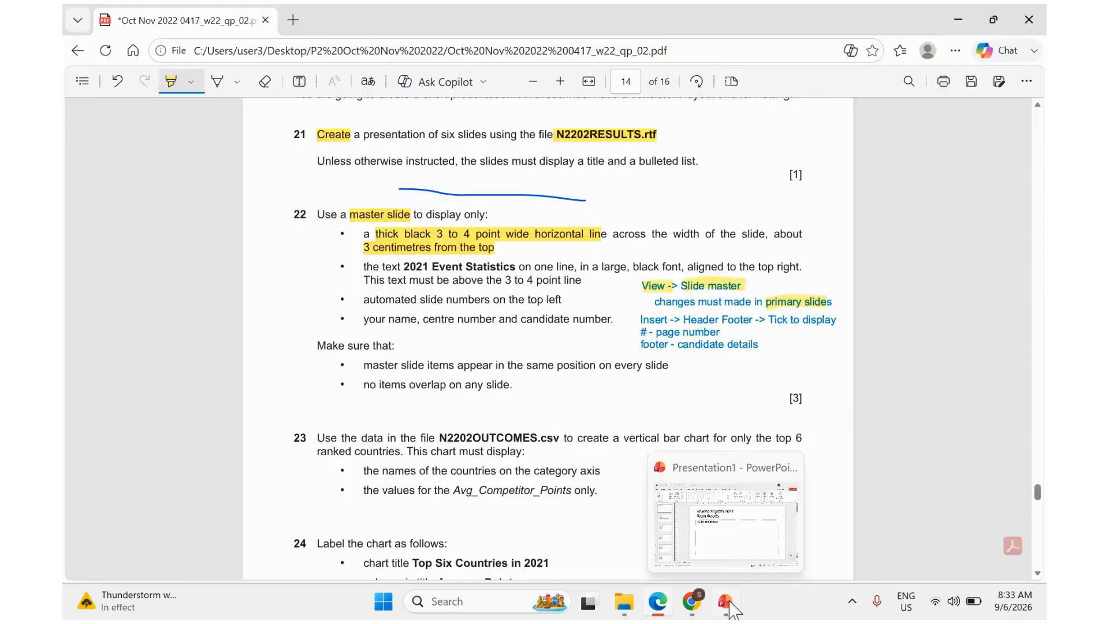
- Switch to PowerPoint and open the presentation in Slide Master view
{"action": "left_click", "coordinate": [725, 537]}
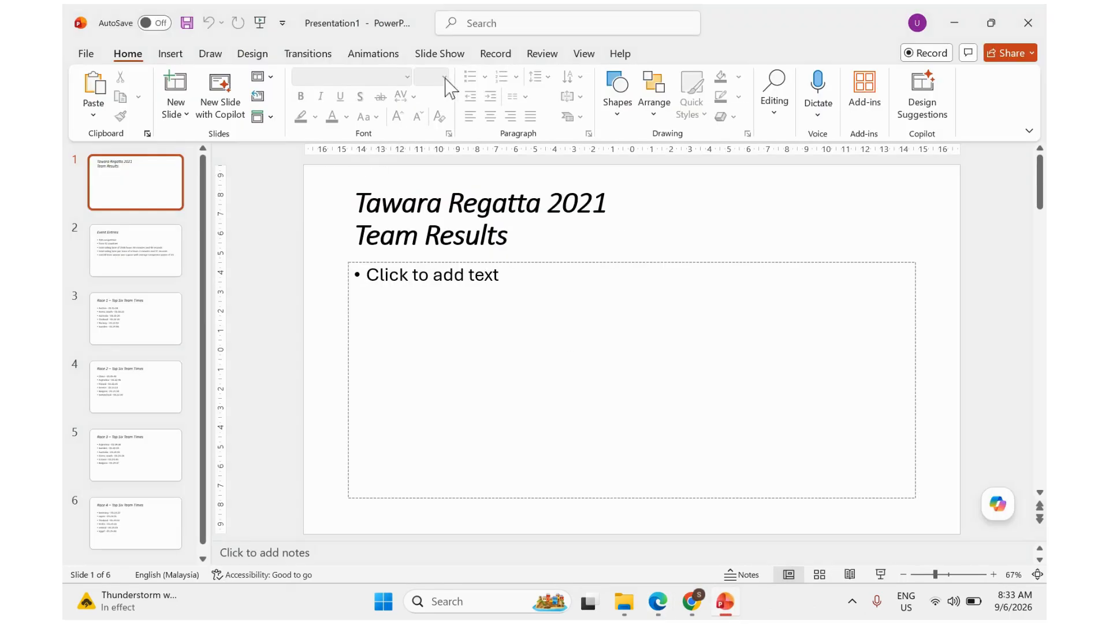
{"action": "left_click", "coordinate": [584, 55]}
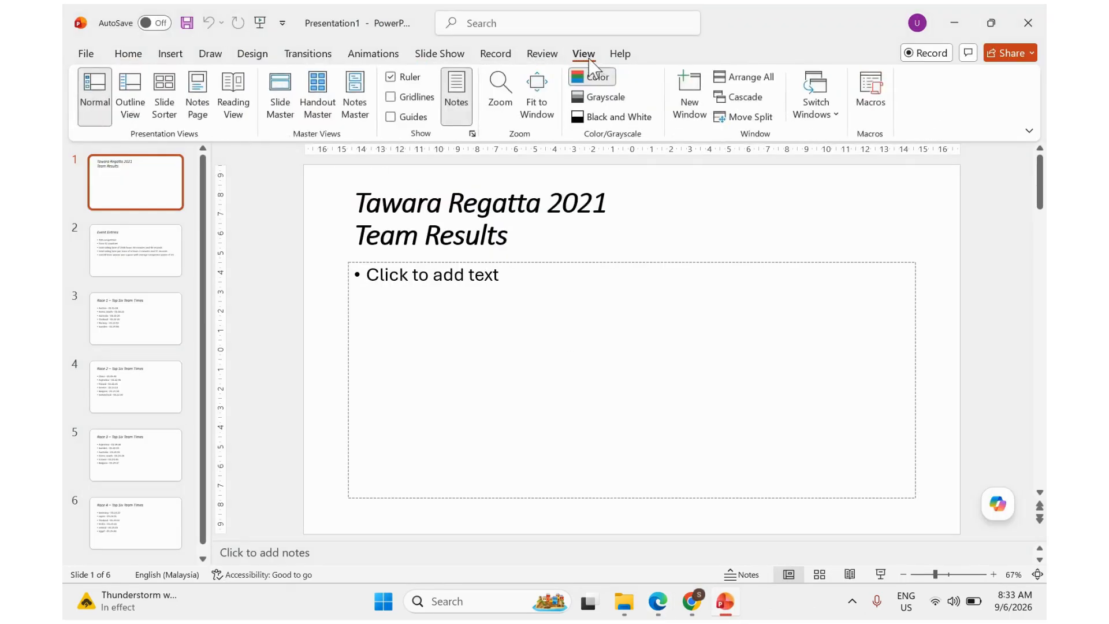
{"action": "left_click", "coordinate": [279, 97]}
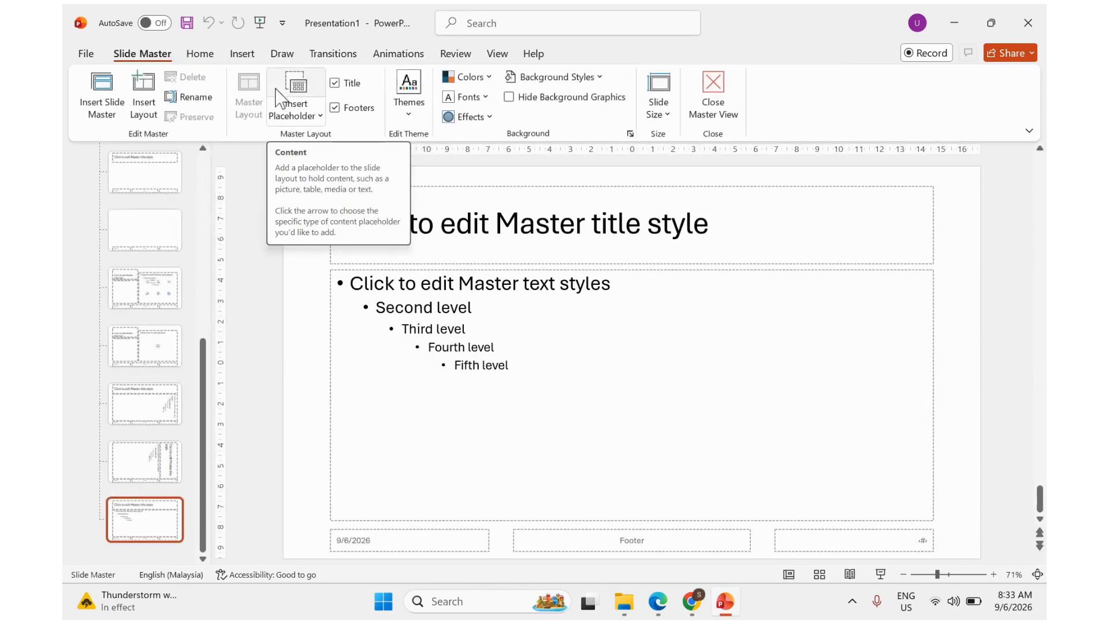
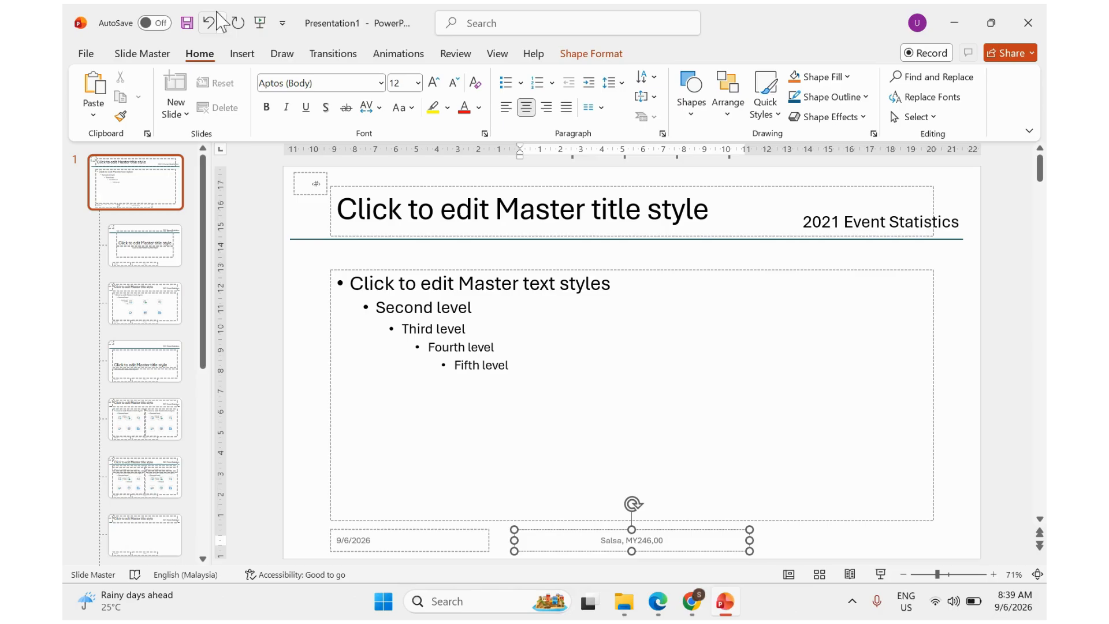
- Turn on the slide number and the candidate-details footer for all slides through Header and Footer
{"action": "left_click", "coordinate": [242, 58]}
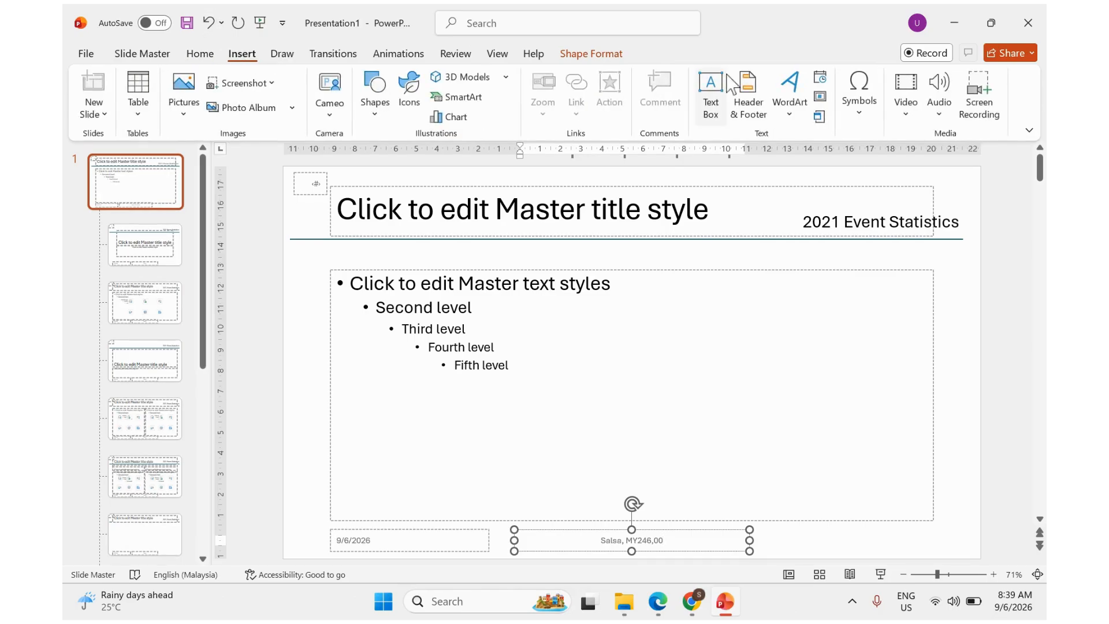
{"action": "left_click", "coordinate": [738, 111]}
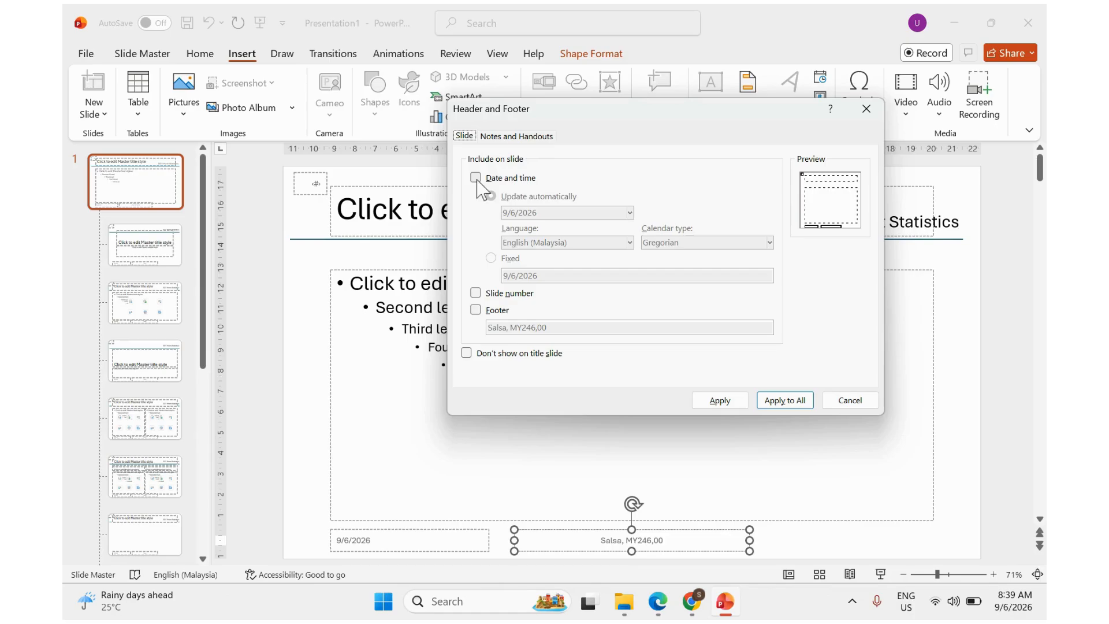
{"action": "left_click", "coordinate": [475, 293]}
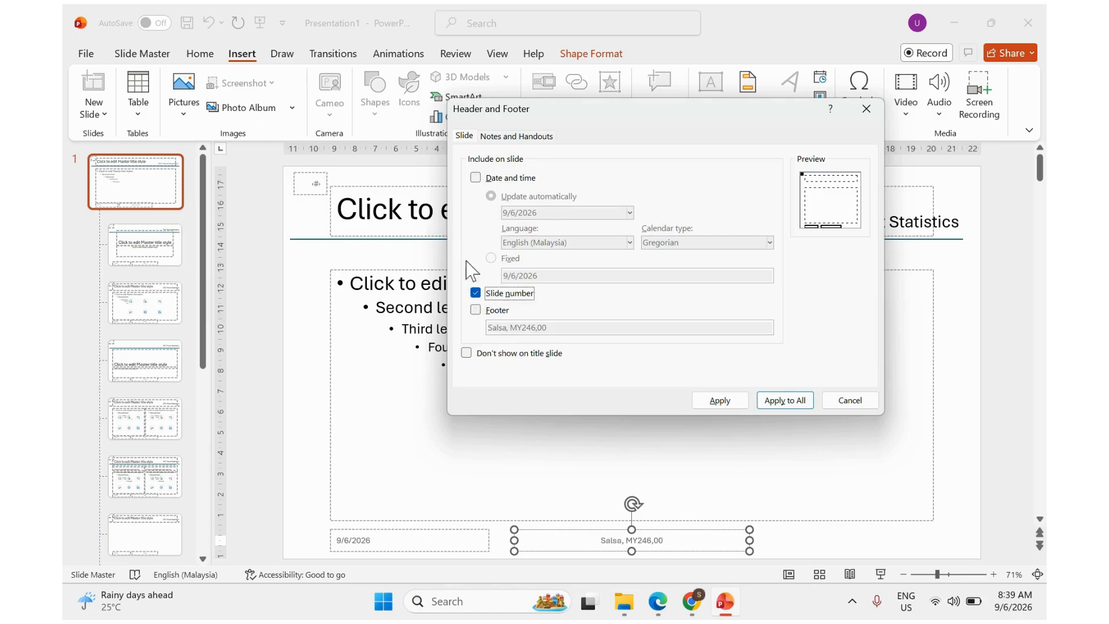
{"action": "left_click", "coordinate": [475, 311]}
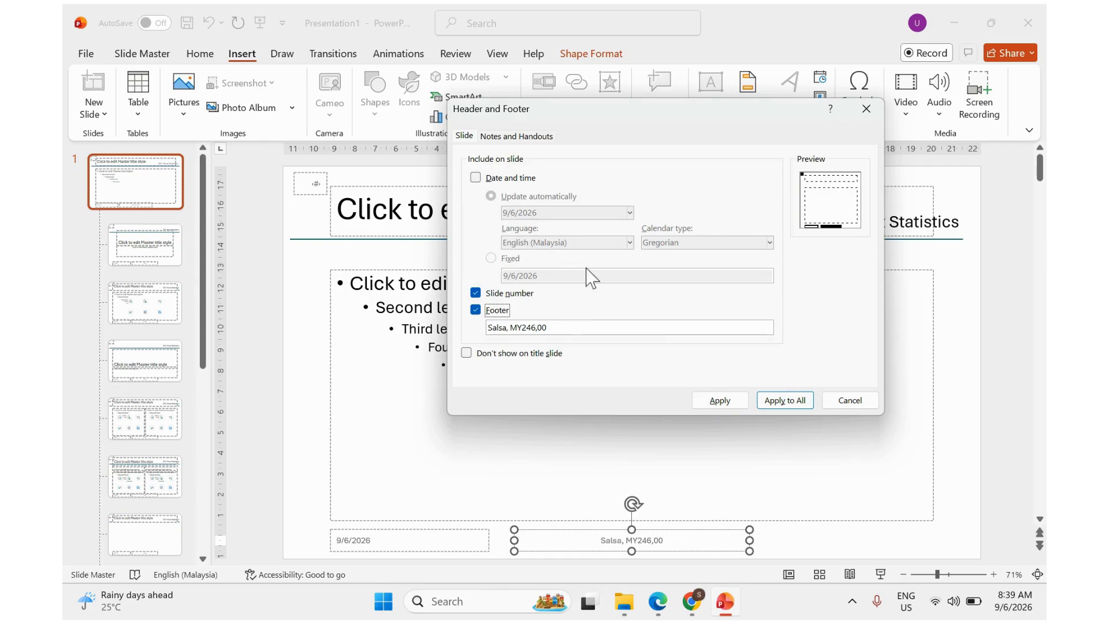
{"action": "left_click", "coordinate": [768, 400]}
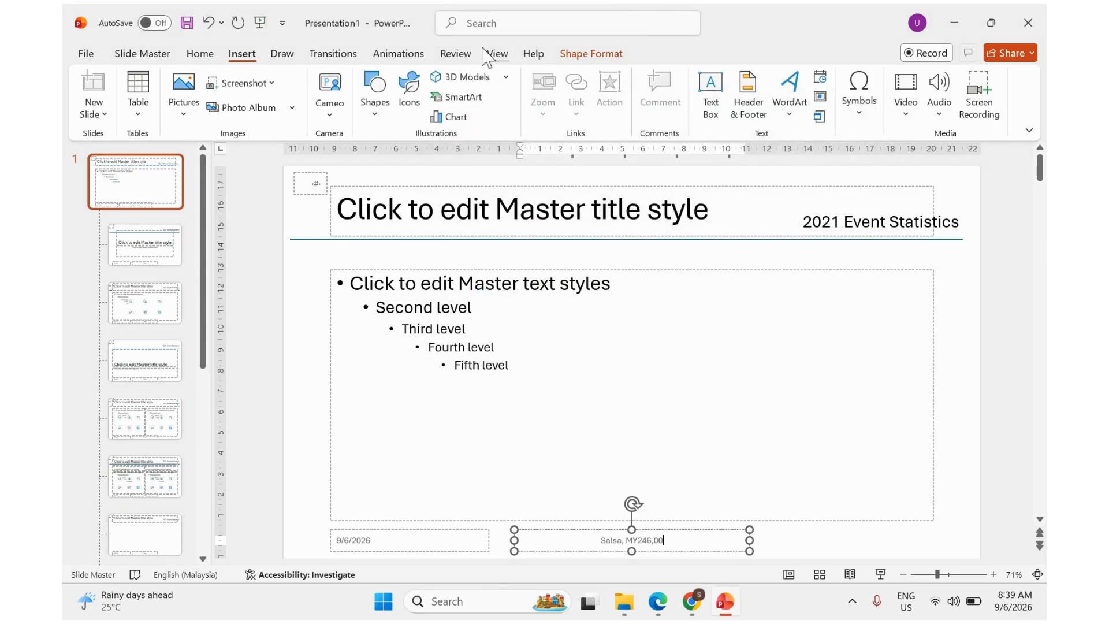
- Leave Slide Master view and return the presentation to Normal view
{"action": "left_click", "coordinate": [168, 54]}
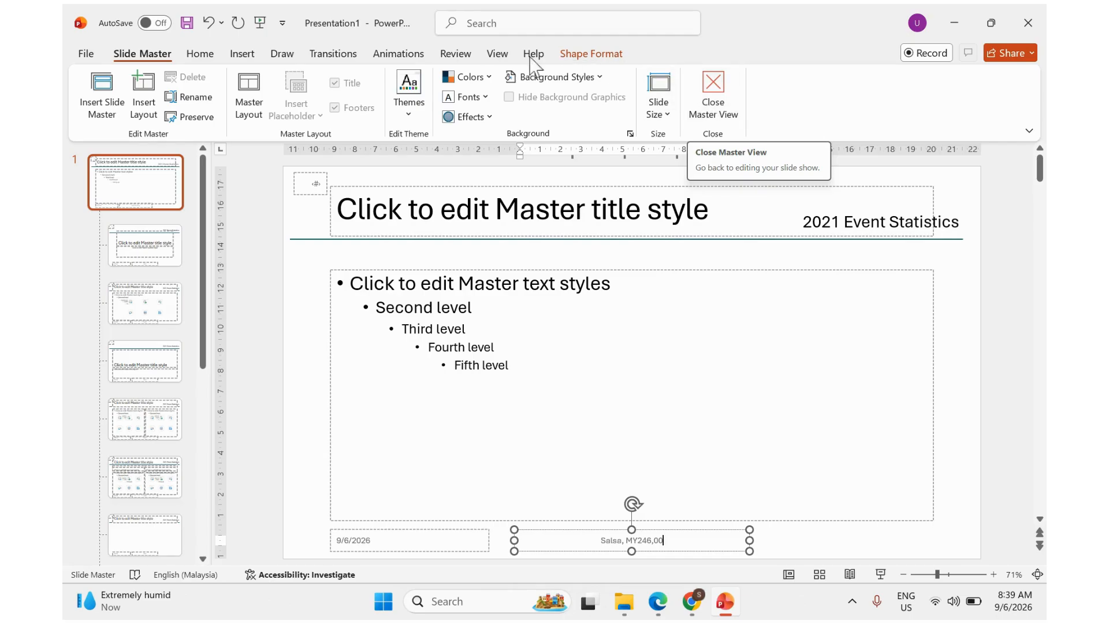
{"action": "left_click", "coordinate": [495, 56]}
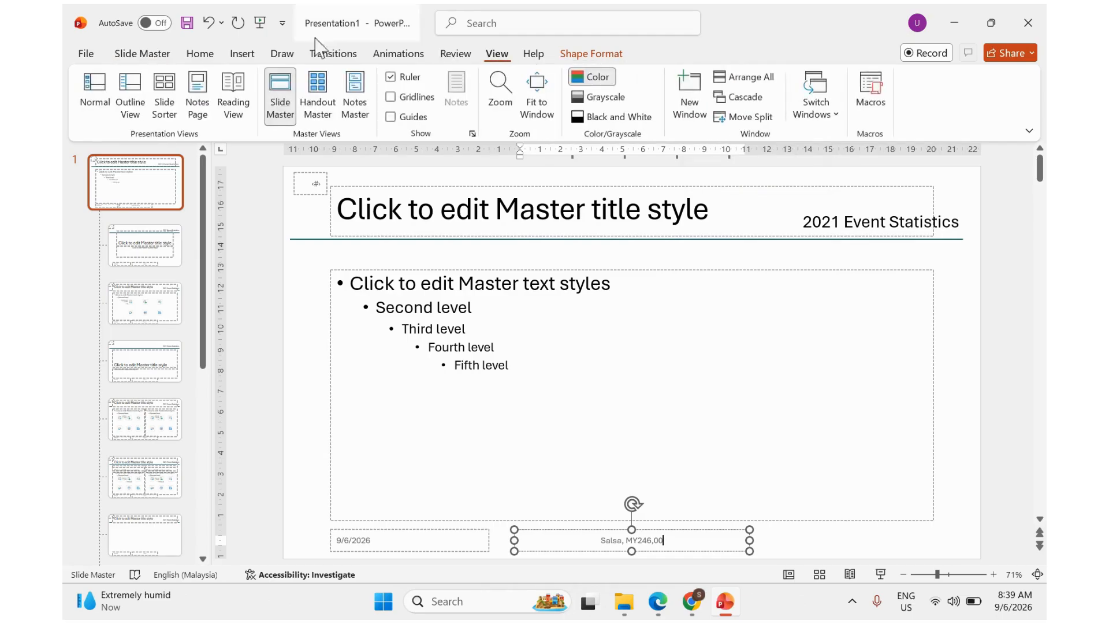
{"action": "left_click", "coordinate": [94, 98]}
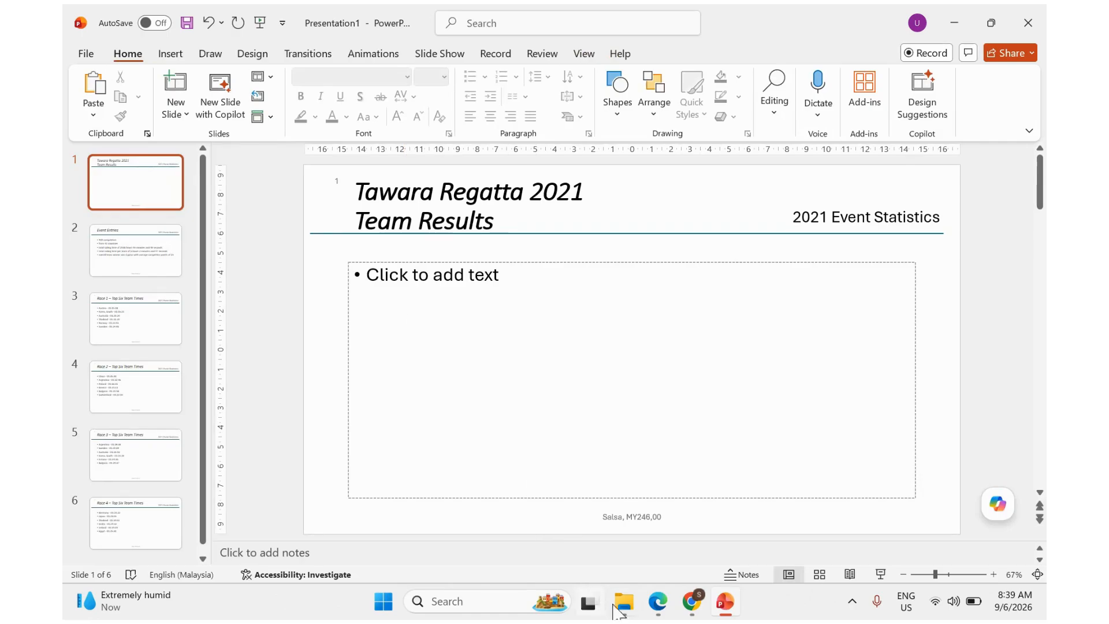
- Switch to the exam paper in Edge and highlight question 23's CSV file name, "vertical bar chart", "top 6 ranked countries", "names of the countries" and "Avg_Competitor_Points"
{"action": "left_click", "coordinate": [657, 602]}
{"action": "scroll", "coordinate": [482, 421], "scroll_direction": "down", "scroll_amount": 3}
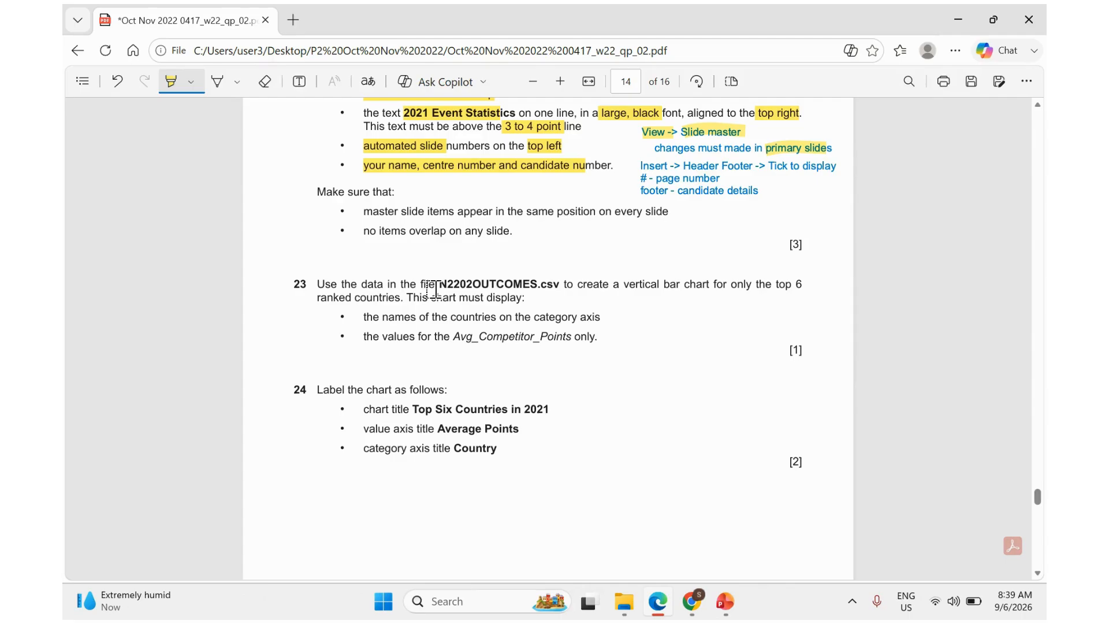
{"action": "left_click_drag", "start_coordinate": [438, 284], "coordinate": [699, 285]}
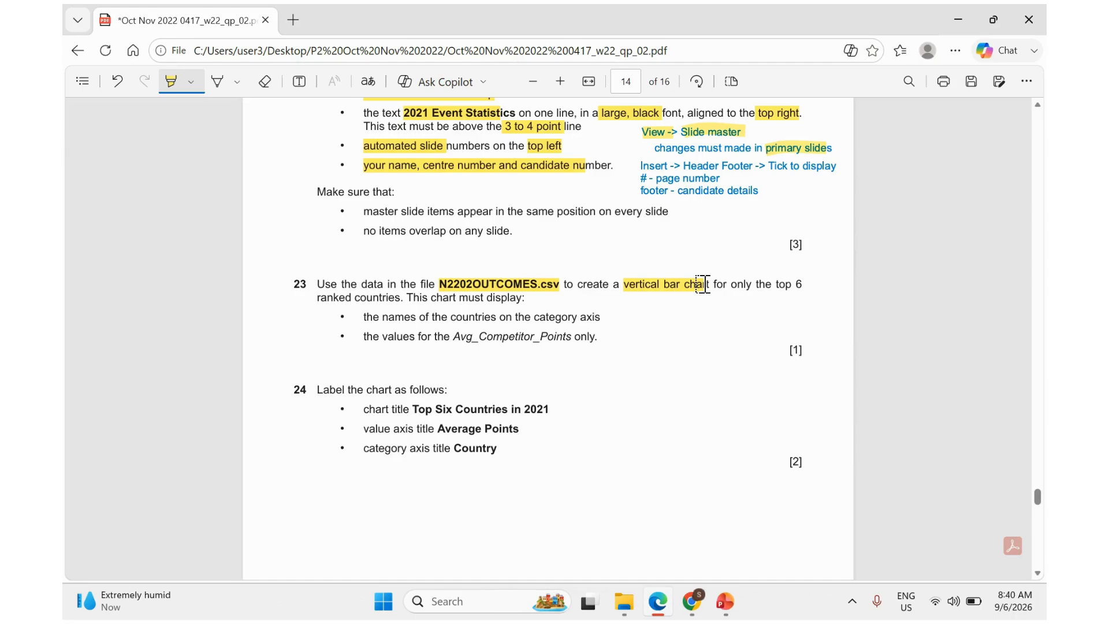
{"action": "left_click_drag", "start_coordinate": [702, 284], "coordinate": [804, 285]}
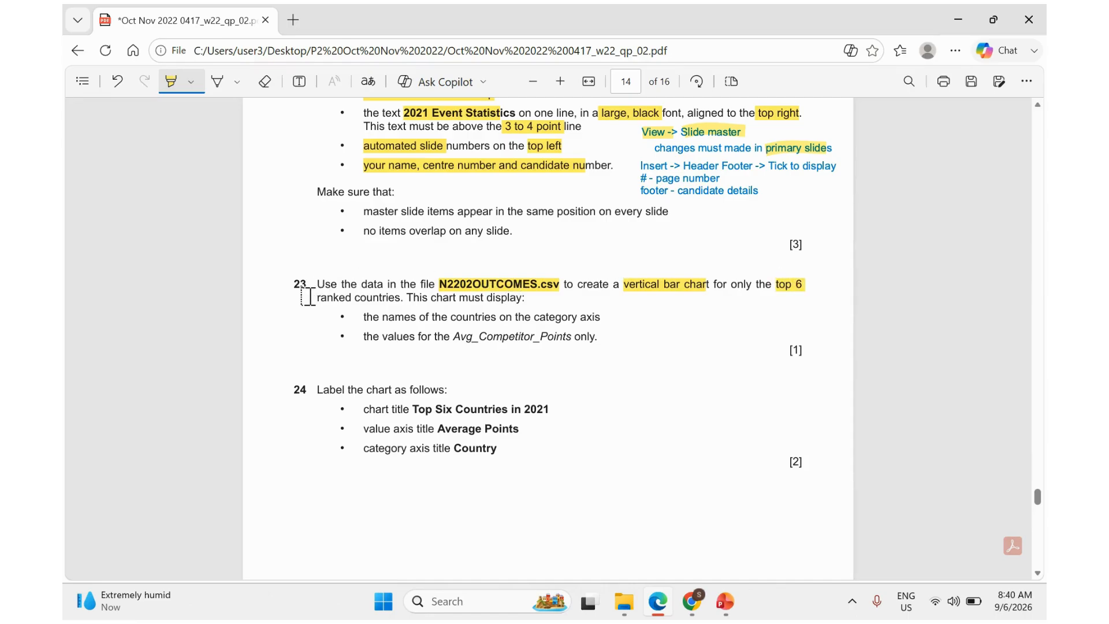
{"action": "mouse_move", "coordinate": [321, 298]}
{"action": "left_mouse_down"}
{"action": "mouse_move", "coordinate": [409, 299]}
{"action": "mouse_move", "coordinate": [388, 319]}
{"action": "mouse_move", "coordinate": [488, 319]}
{"action": "left_mouse_up"}
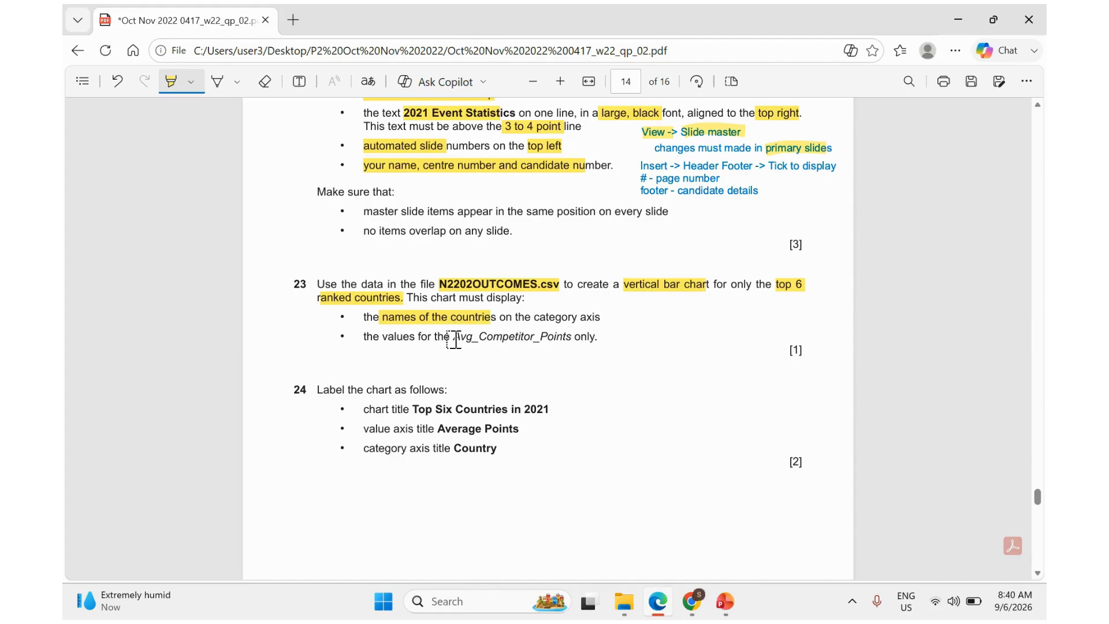
{"action": "left_click_drag", "start_coordinate": [453, 337], "coordinate": [577, 343]}
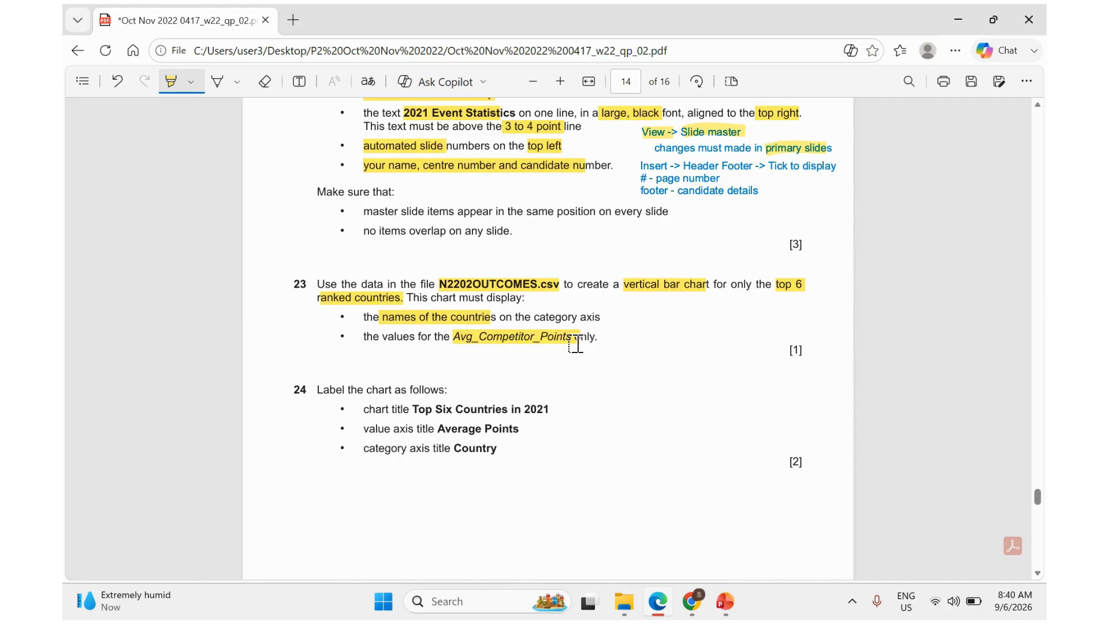
- Open N2202OUTCOMES.csv in Excel from the confidential source files folder in File Explorer
{"action": "mouse_move", "coordinate": [625, 605]}
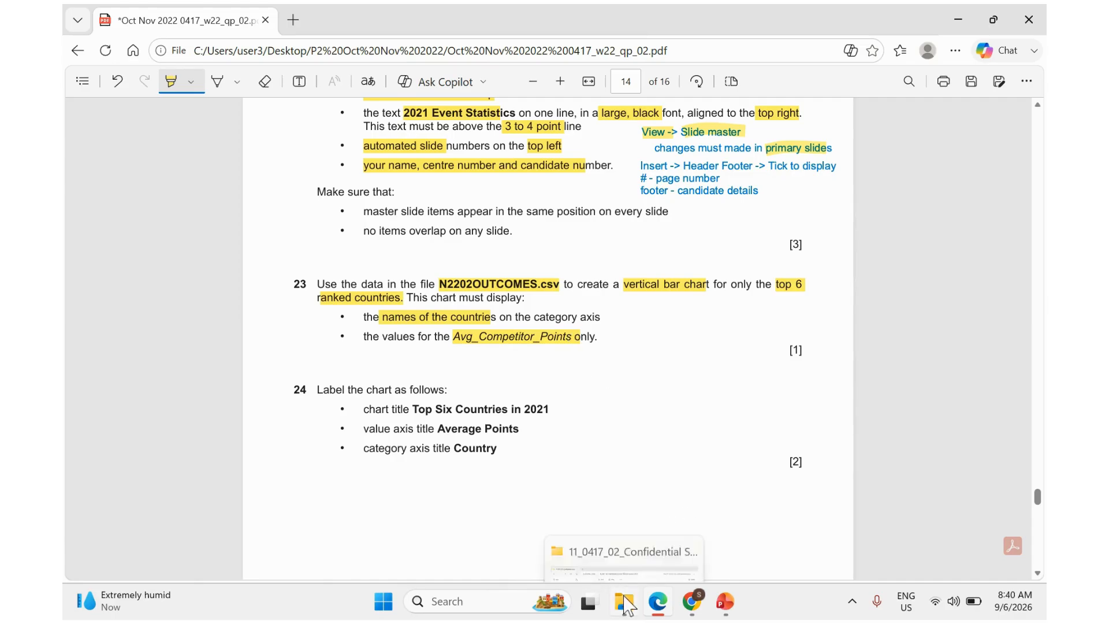
{"action": "left_click", "coordinate": [608, 551]}
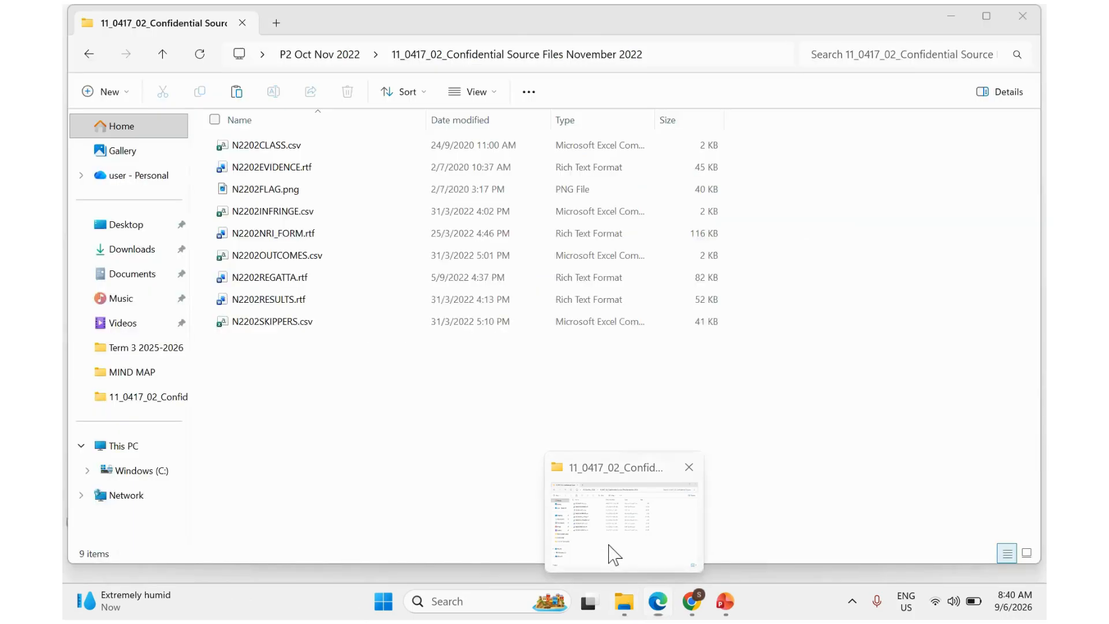
{"action": "left_click", "coordinate": [283, 259]}
{"action": "double_click", "coordinate": [281, 259]}
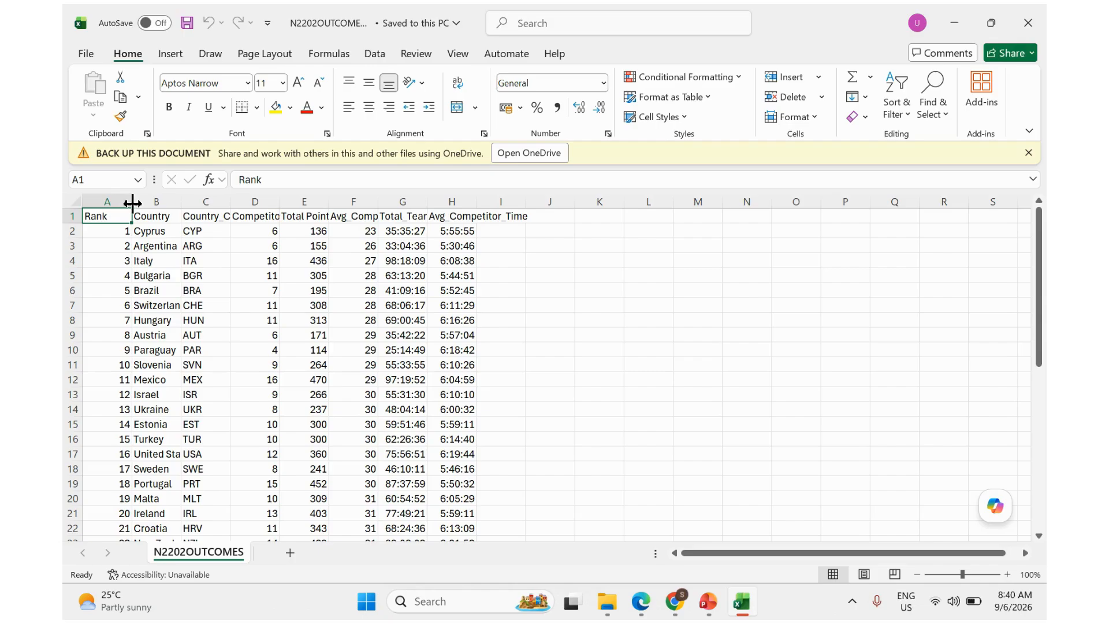
- Narrow the Rank column and autofit the columns from Country to Avg_Competitor_Time to their contents
{"action": "left_click_drag", "start_coordinate": [132, 203], "coordinate": [110, 203]}
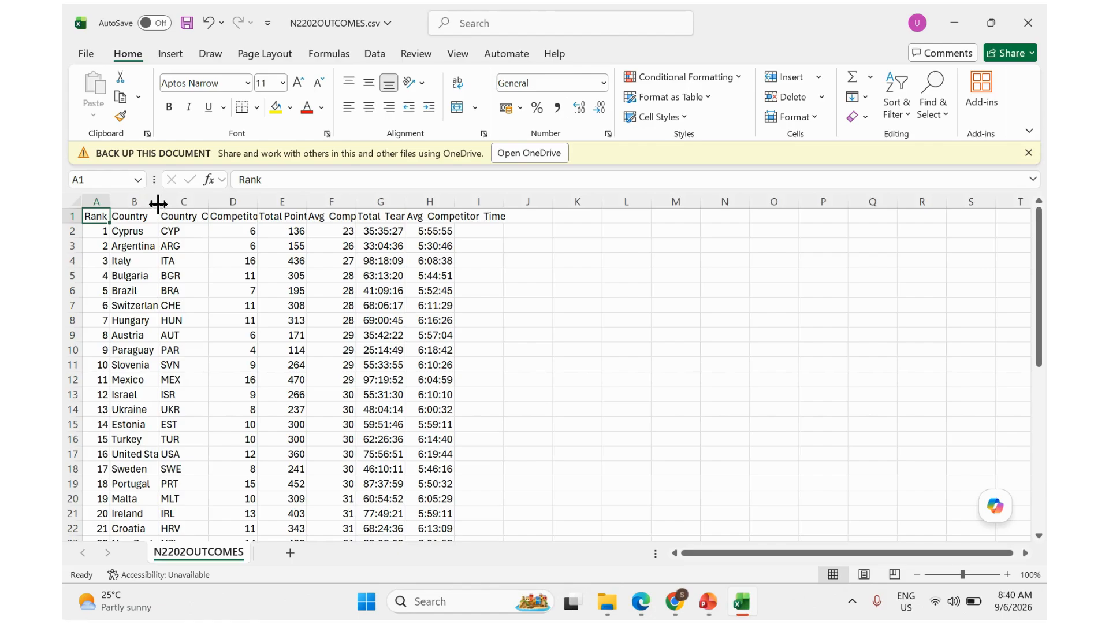
{"action": "double_click", "coordinate": [158, 208]}
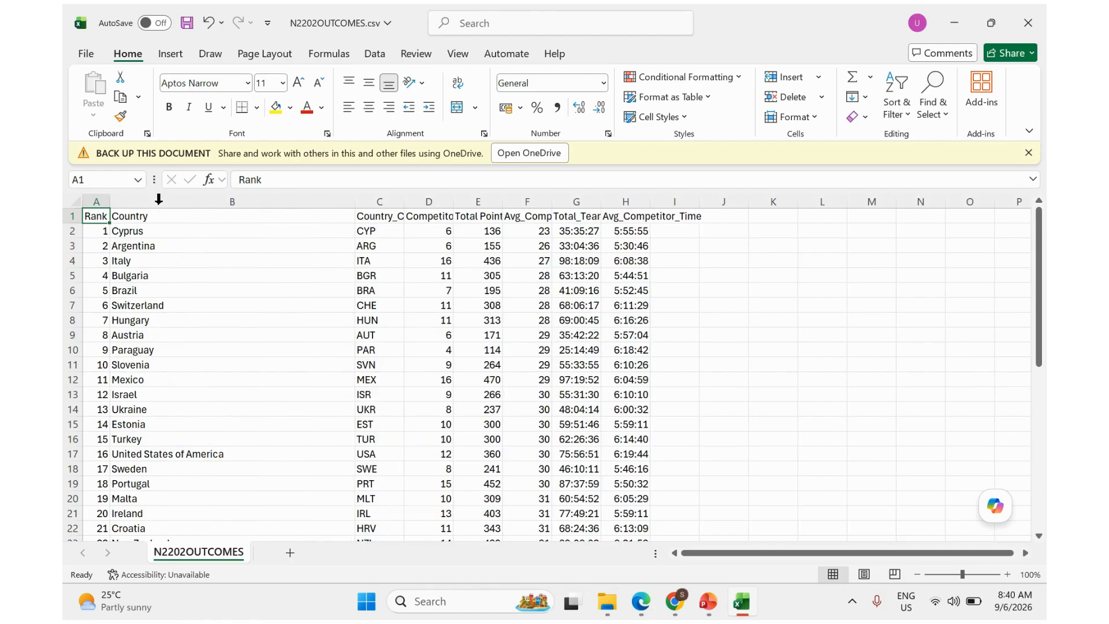
{"action": "double_click", "coordinate": [403, 203]}
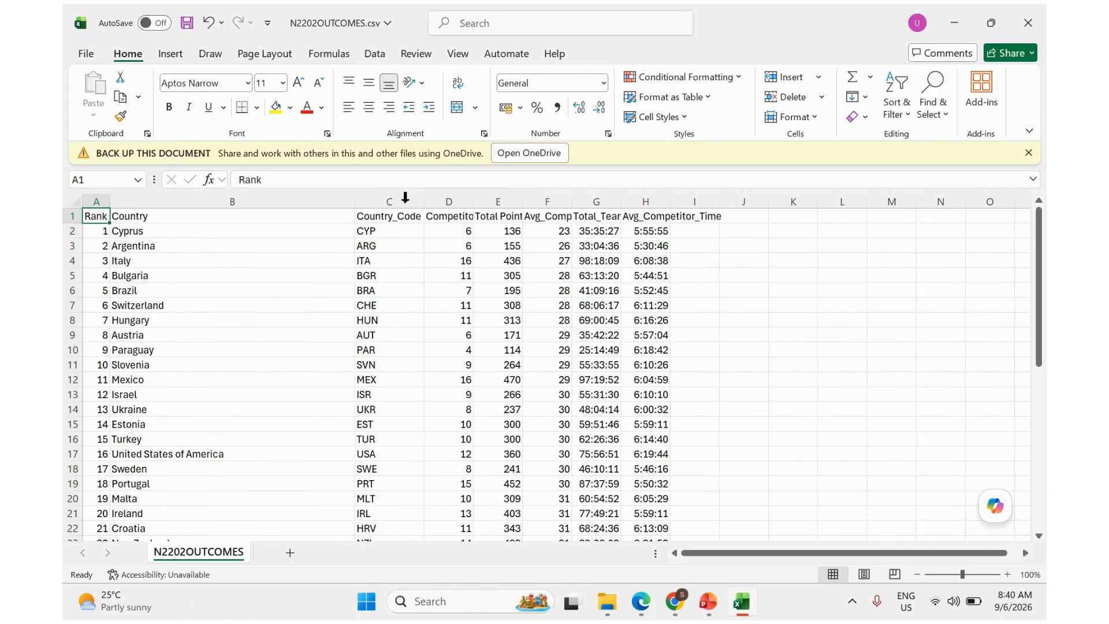
{"action": "double_click", "coordinate": [477, 204]}
{"action": "double_click", "coordinate": [537, 201]}
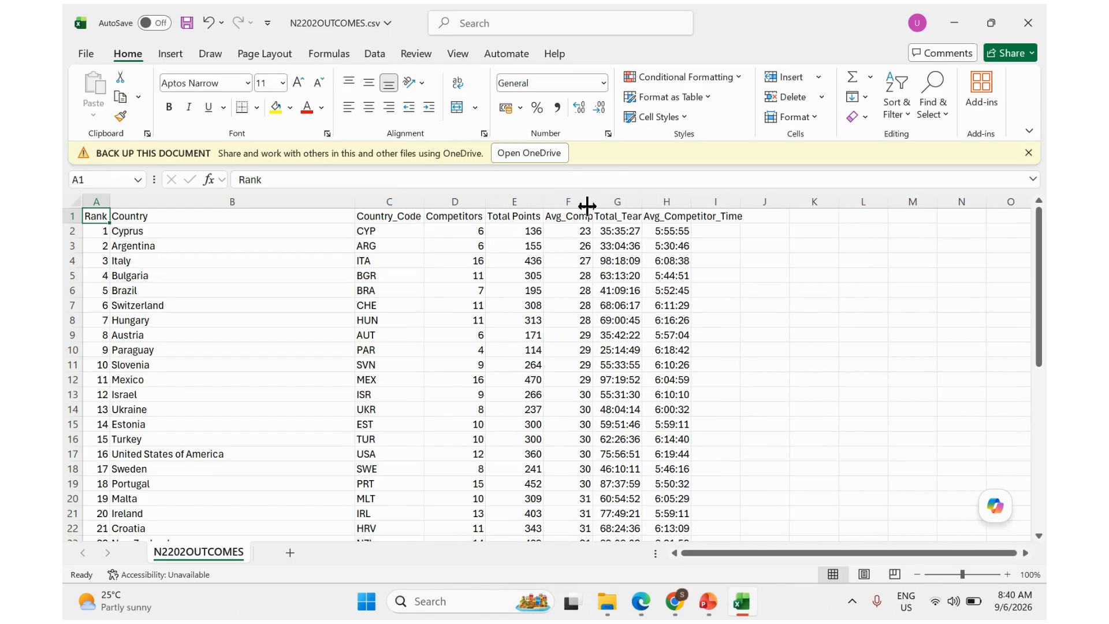
{"action": "double_click", "coordinate": [592, 202]}
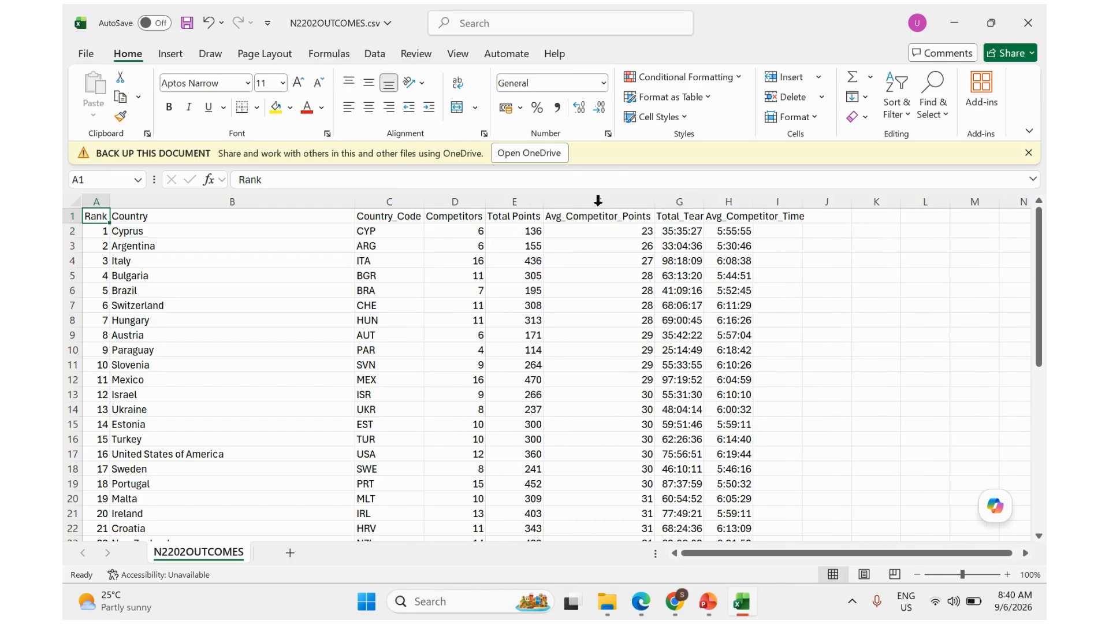
{"action": "double_click", "coordinate": [700, 206]}
{"action": "double_click", "coordinate": [784, 204]}
{"action": "double_click", "coordinate": [784, 203]}
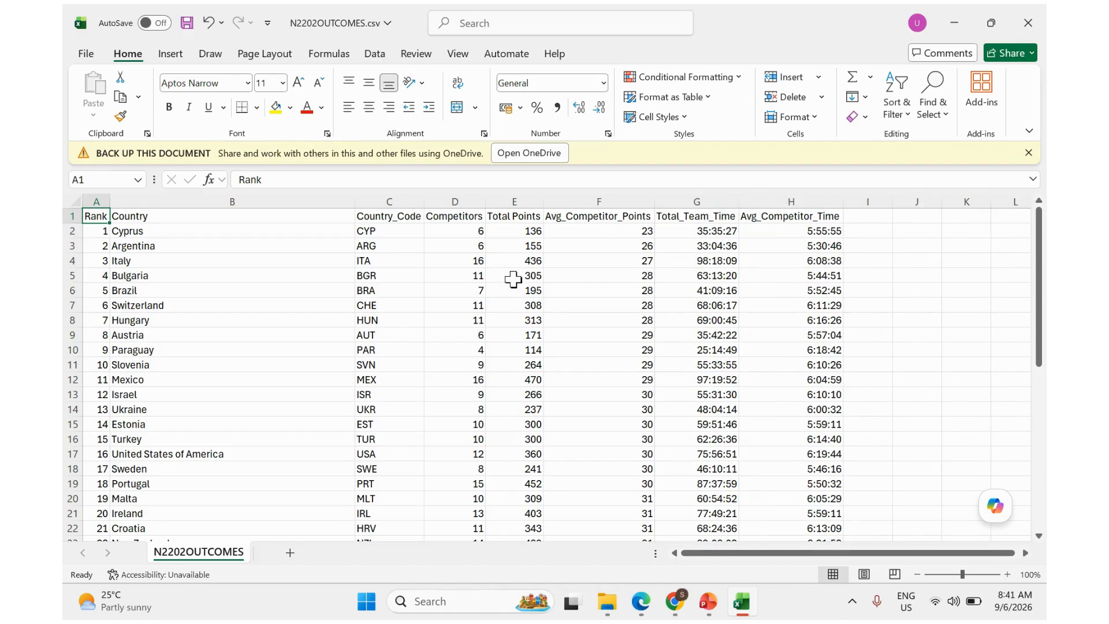
- Insert a 2-D clustered column chart from B2:B7 and F2:F7, and move it up beside the six country names
{"action": "scroll", "coordinate": [513, 280], "scroll_direction": "down", "scroll_amount": 1}
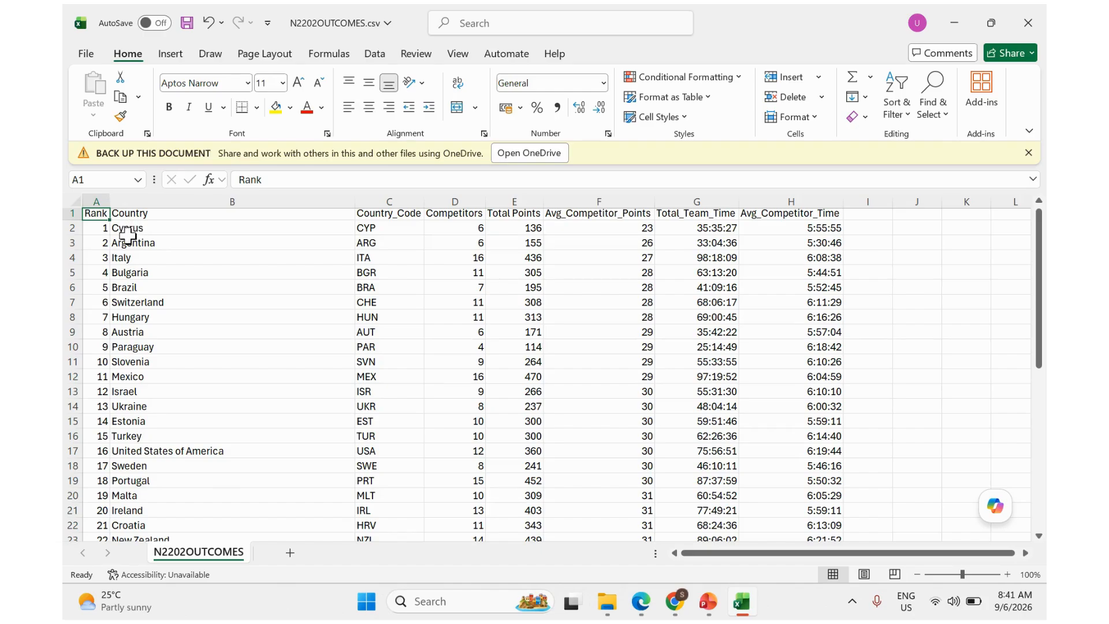
{"action": "left_click_drag", "start_coordinate": [129, 230], "coordinate": [134, 297]}
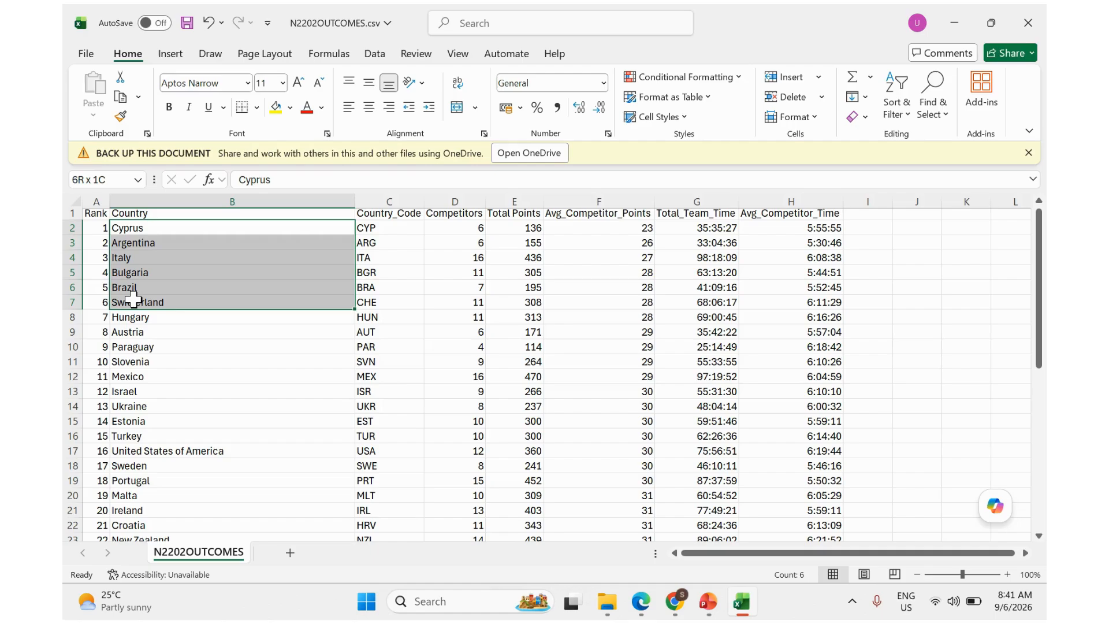
{"action": "left_click_drag", "start_coordinate": [134, 299], "coordinate": [134, 299]}
{"action": "left_click_drag", "start_coordinate": [597, 229], "coordinate": [599, 305]}
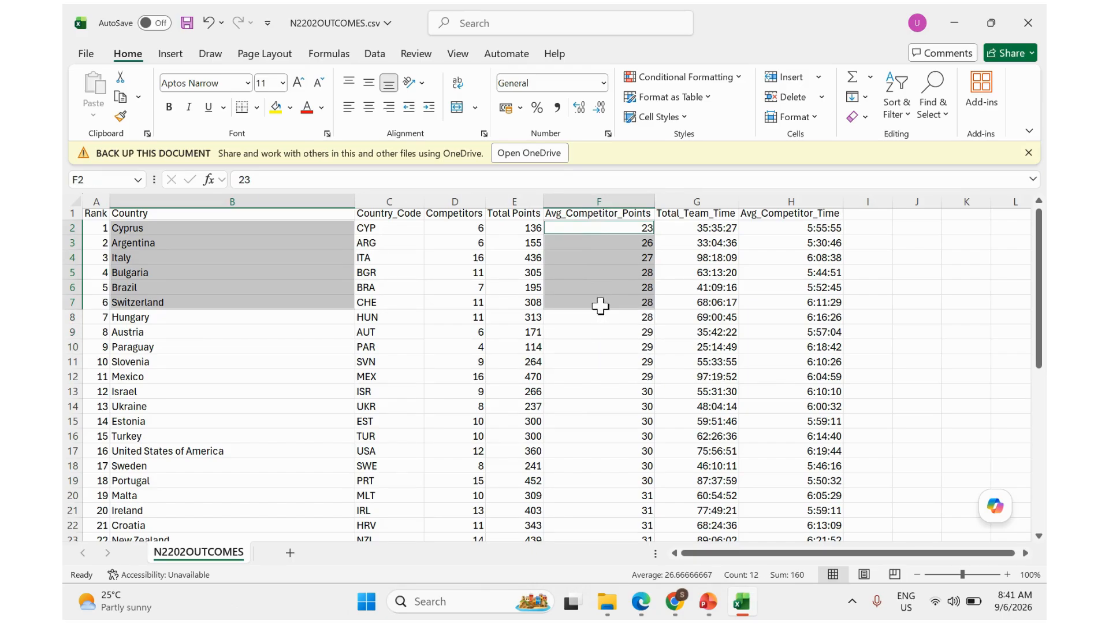
{"action": "left_click", "coordinate": [172, 58]}
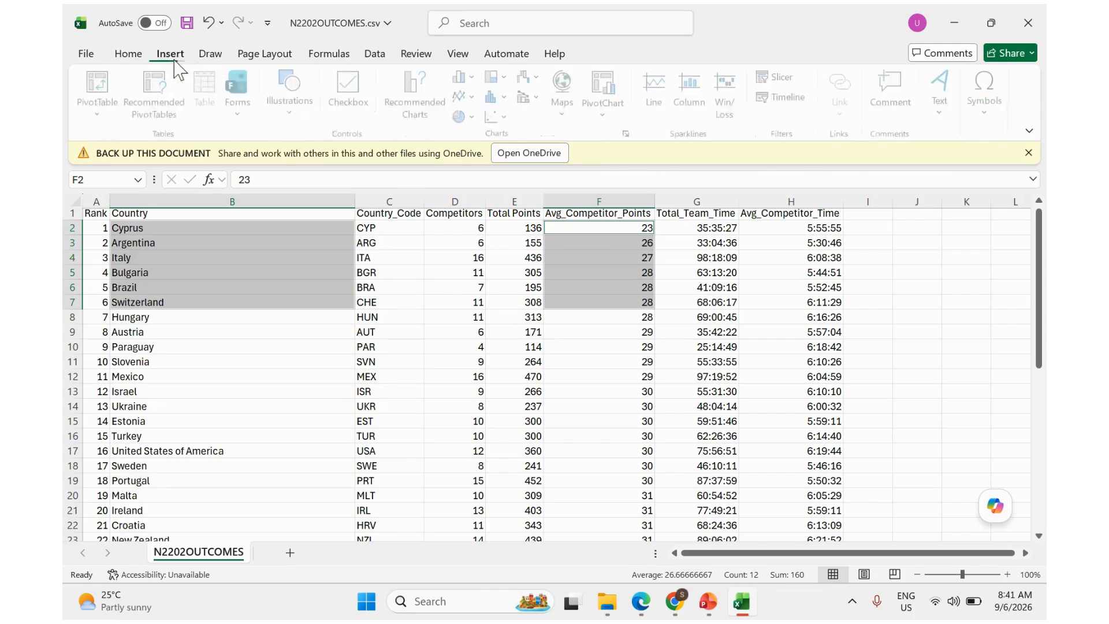
{"action": "left_click", "coordinate": [474, 77]}
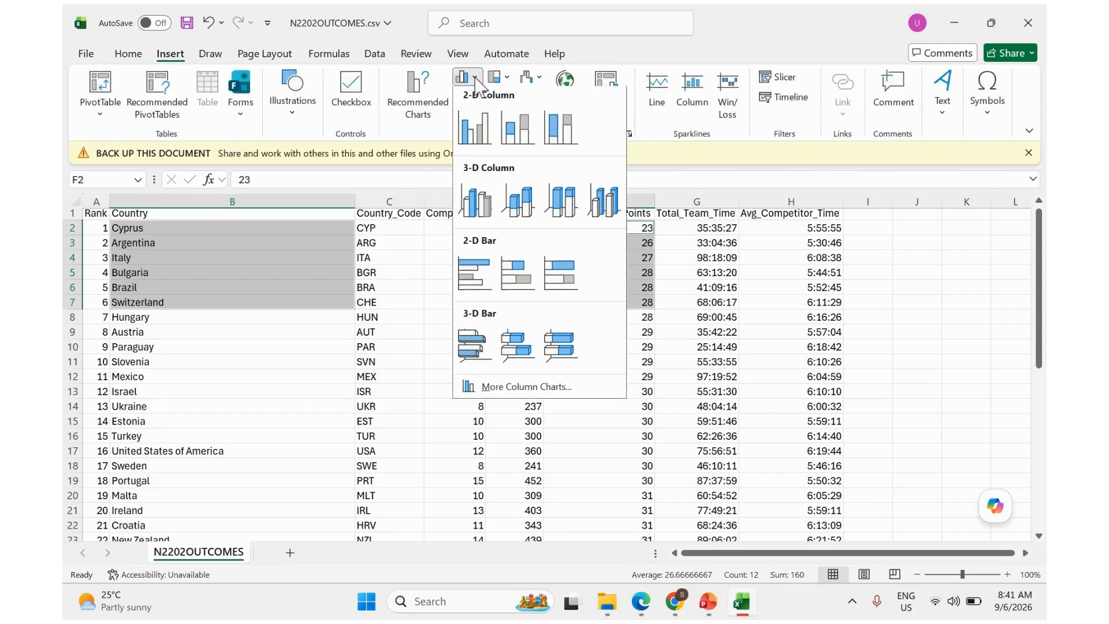
{"action": "left_click", "coordinate": [478, 132]}
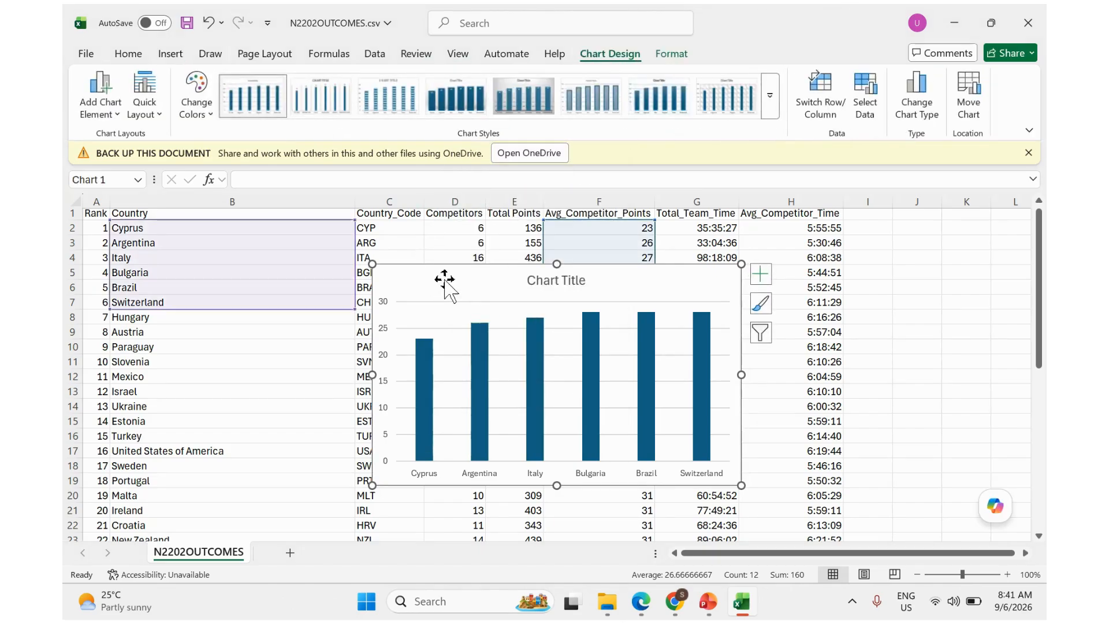
{"action": "left_click_drag", "start_coordinate": [437, 280], "coordinate": [488, 244]}
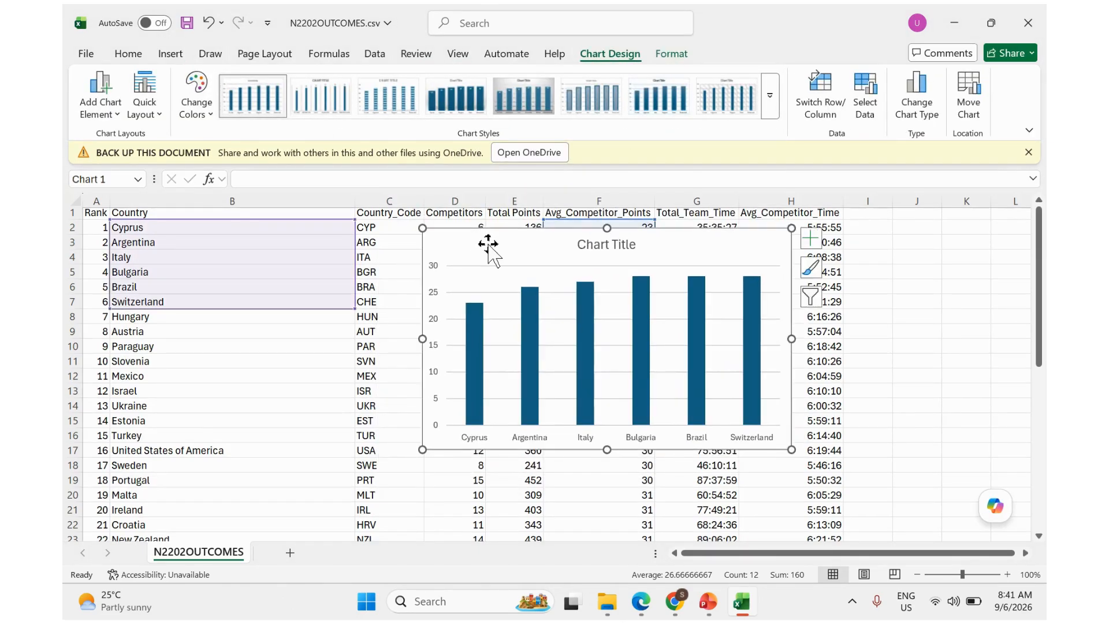
- Switch to the exam paper in Edge, highlight "category" in question 23, and sketch pen axes with a "C" below the horizontal one
{"action": "left_click", "coordinate": [647, 612]}
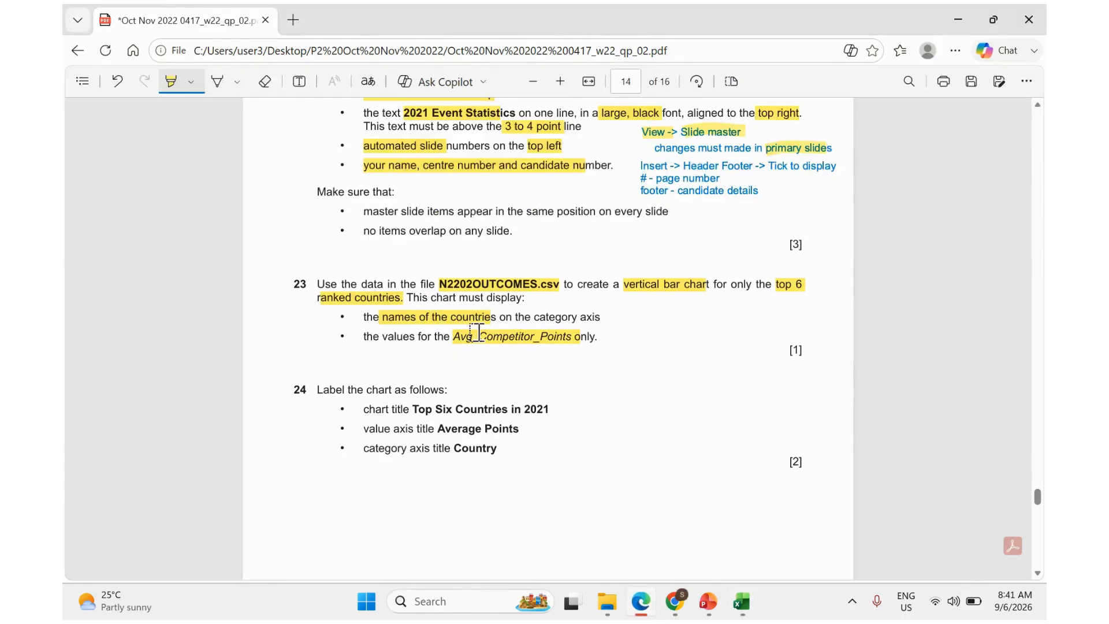
{"action": "left_click_drag", "start_coordinate": [531, 318], "coordinate": [575, 318]}
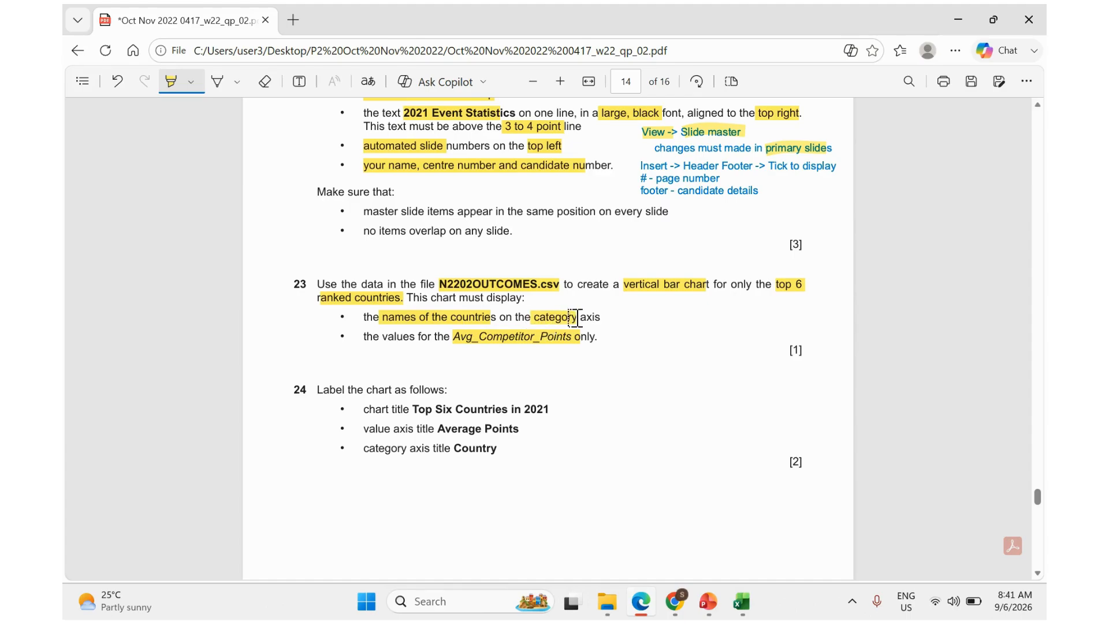
{"action": "left_click", "coordinate": [217, 82]}
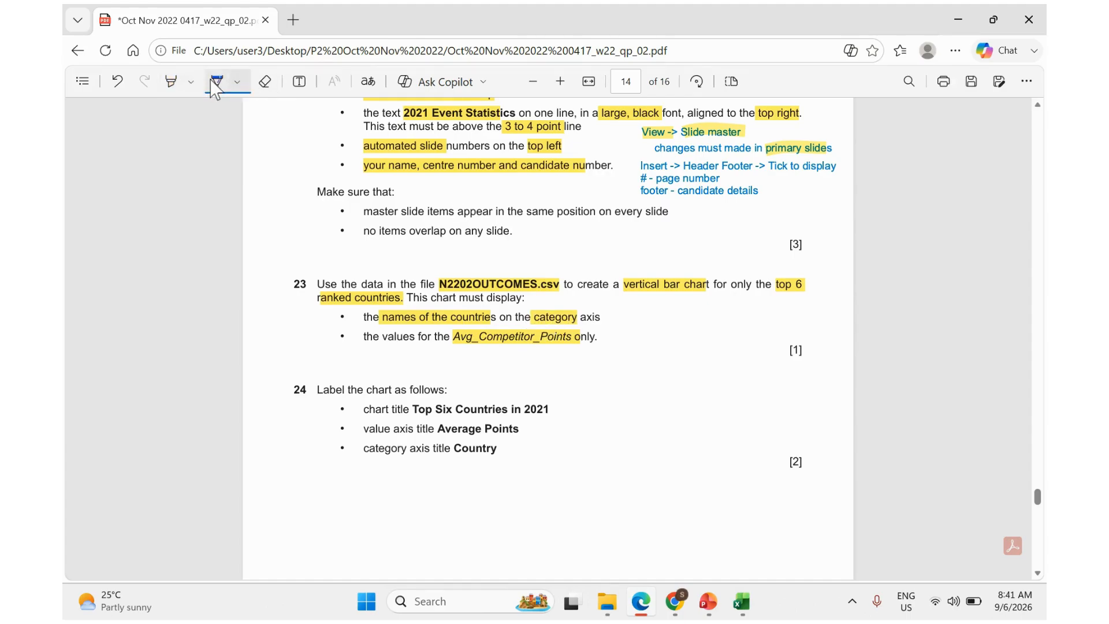
{"action": "mouse_move", "coordinate": [626, 320]}
{"action": "left_mouse_down"}
{"action": "mouse_move", "coordinate": [636, 443]}
{"action": "mouse_move", "coordinate": [748, 440]}
{"action": "mouse_move", "coordinate": [700, 468]}
{"action": "mouse_move", "coordinate": [725, 471]}
{"action": "left_mouse_up"}
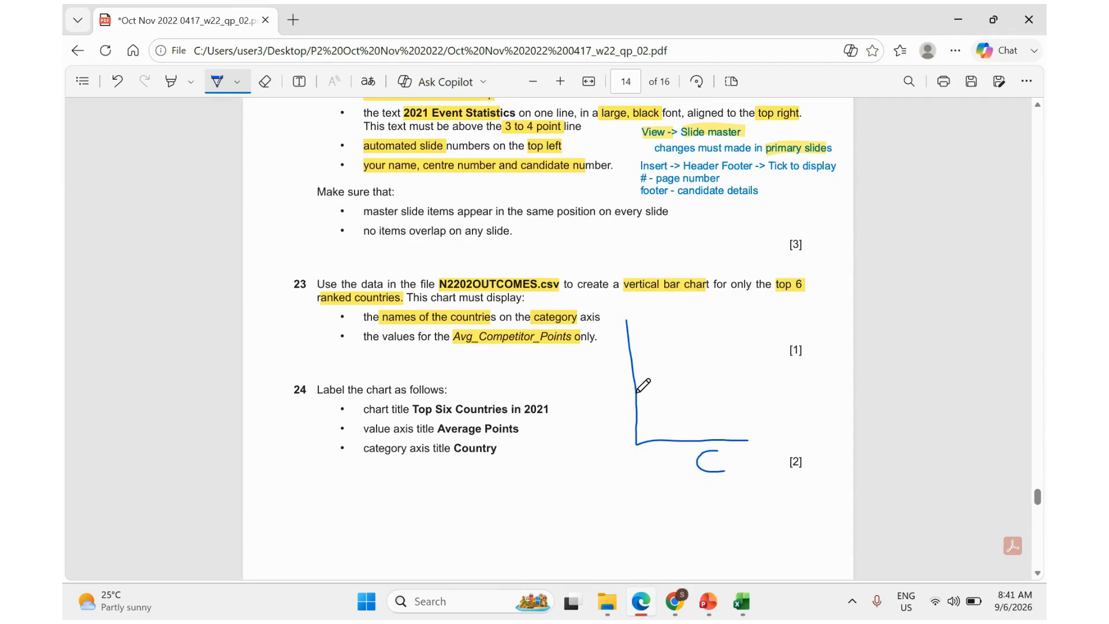
- Highlight "values" in question 23 and draw a pen "V" beside the vertical axis of the sketch
{"action": "left_click", "coordinate": [171, 81]}
{"action": "left_click_drag", "start_coordinate": [383, 338], "coordinate": [415, 338]}
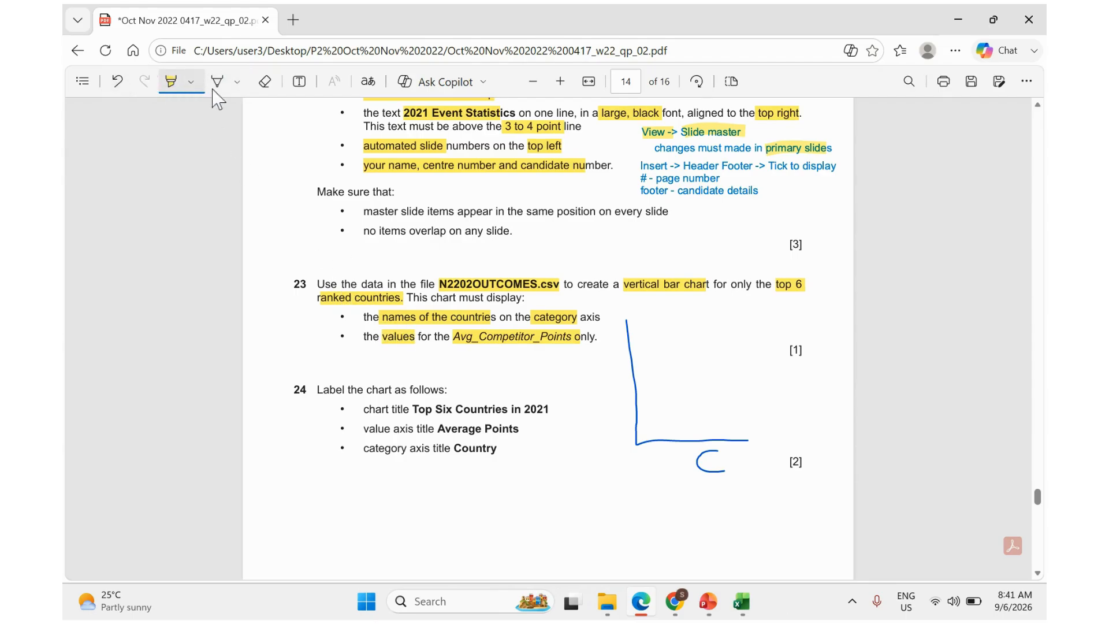
{"action": "left_click", "coordinate": [299, 81]}
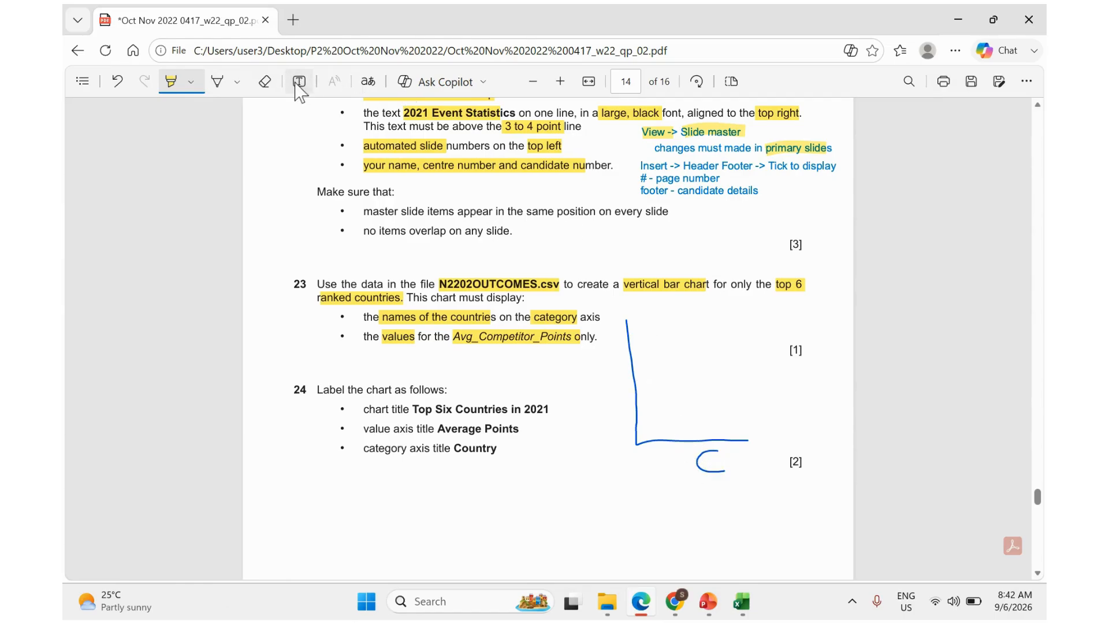
{"action": "left_click", "coordinate": [218, 81]}
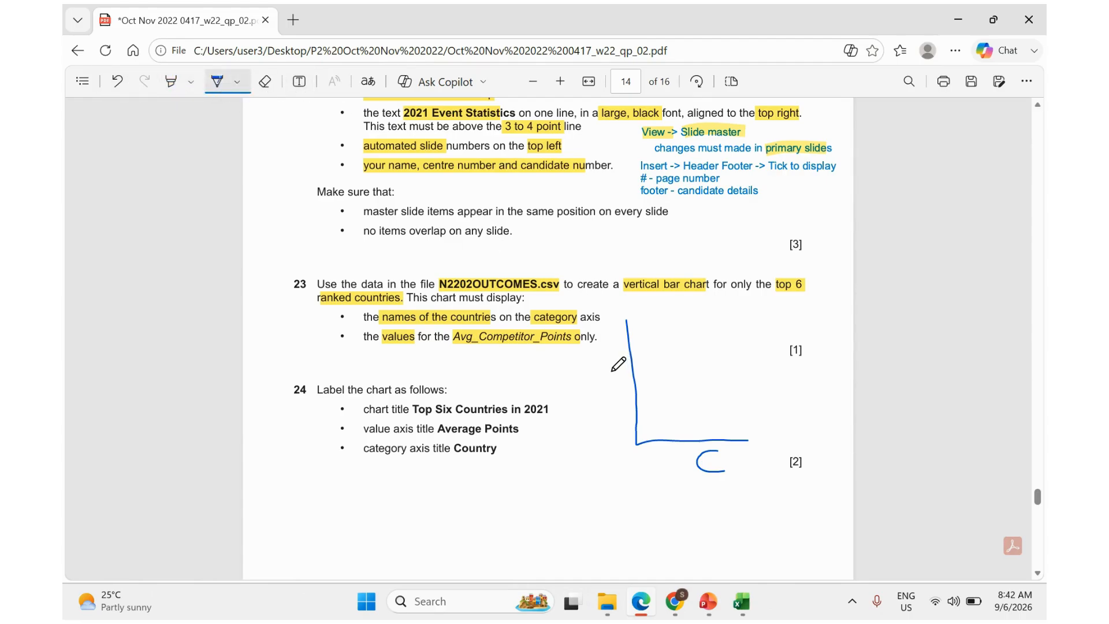
{"action": "mouse_move", "coordinate": [611, 371]}
{"action": "left_mouse_down"}
{"action": "mouse_move", "coordinate": [610, 393]}
{"action": "mouse_move", "coordinate": [598, 378]}
{"action": "left_mouse_up"}
- Switch to the N2202OUTCOMES.csv workbook in Excel and add axis titles to the column chart
{"action": "mouse_move", "coordinate": [755, 614]}
{"action": "left_click", "coordinate": [745, 531]}
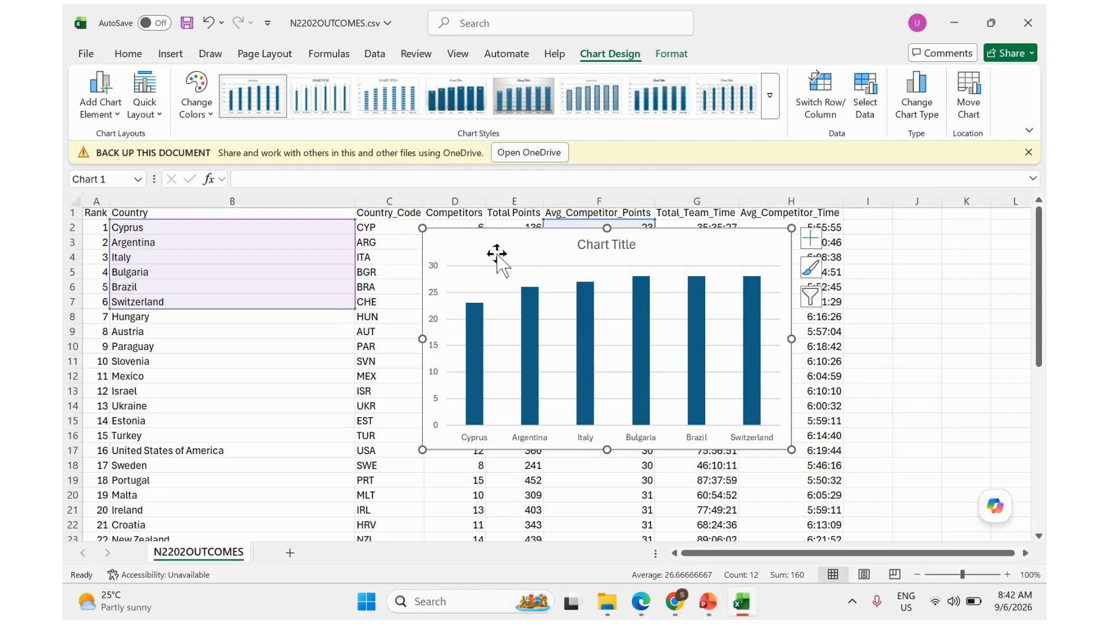
{"action": "left_click", "coordinate": [809, 240]}
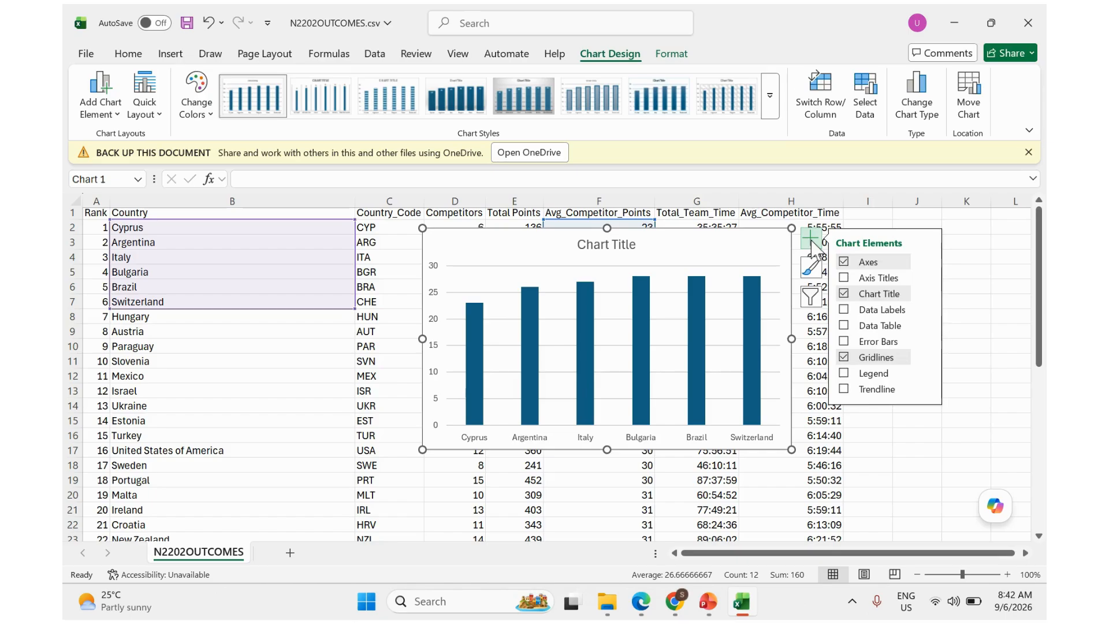
{"action": "left_click", "coordinate": [845, 279]}
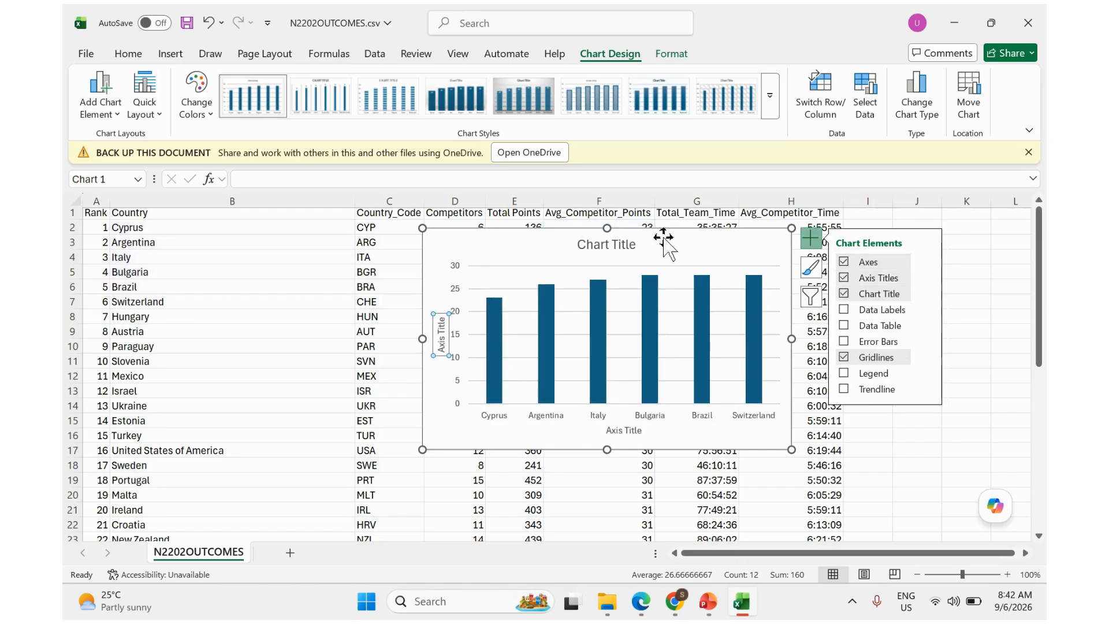
- Set the chart's value axis title to "Average Competitor point"
{"action": "left_click_drag", "start_coordinate": [442, 318], "coordinate": [442, 357]}
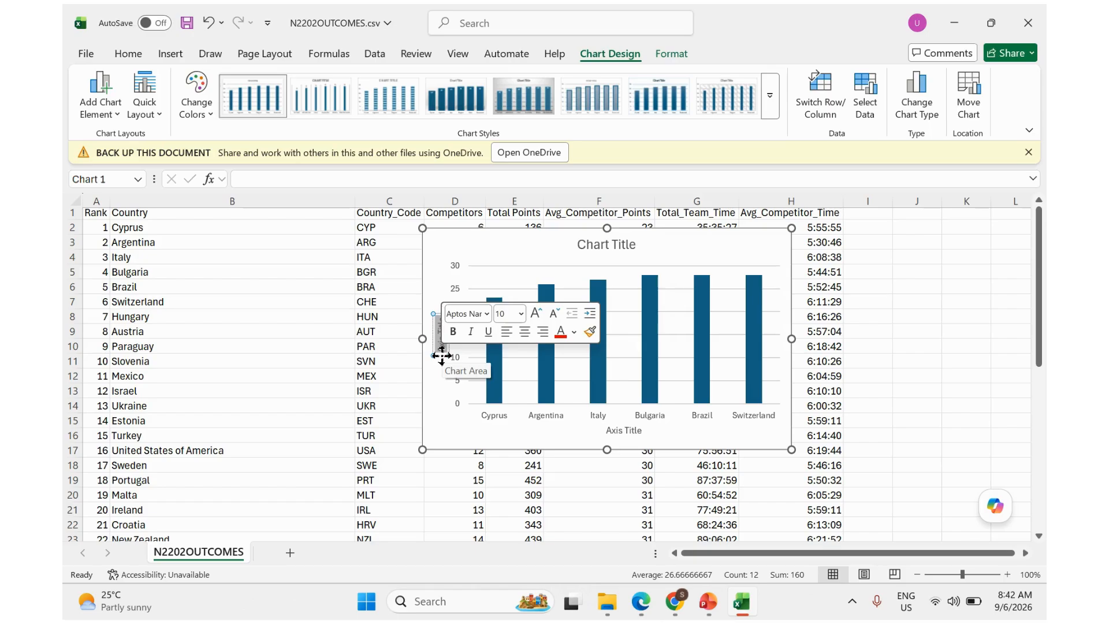
{"action": "type", "text": "Av"}
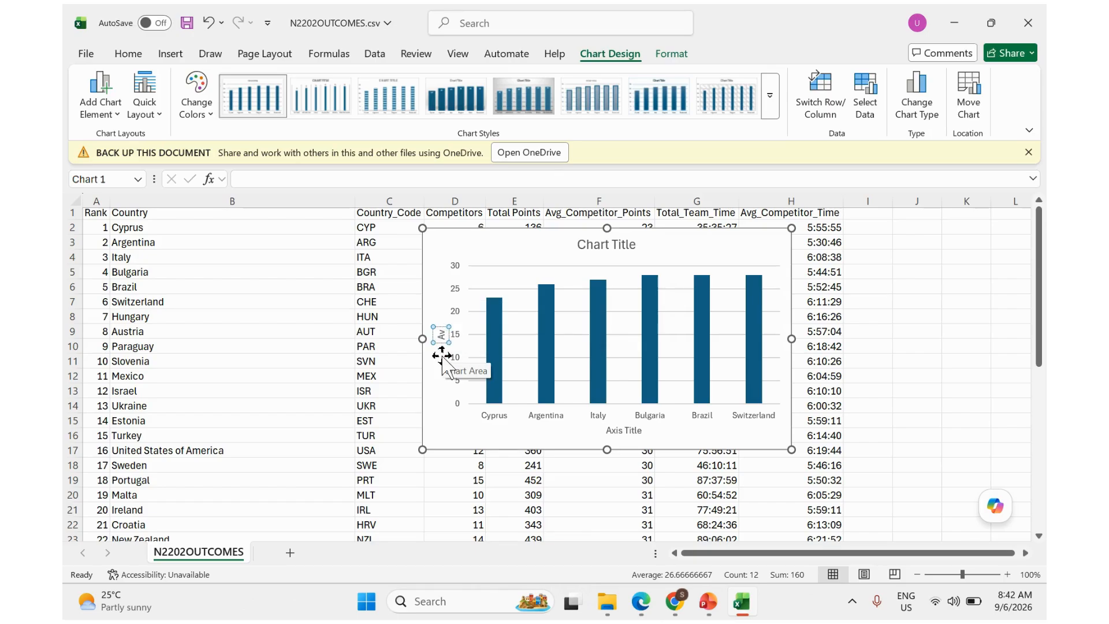
{"action": "type", "text": "g"}
{"action": "key", "text": "BackSpace"}
{"action": "type", "text": "erage c"}
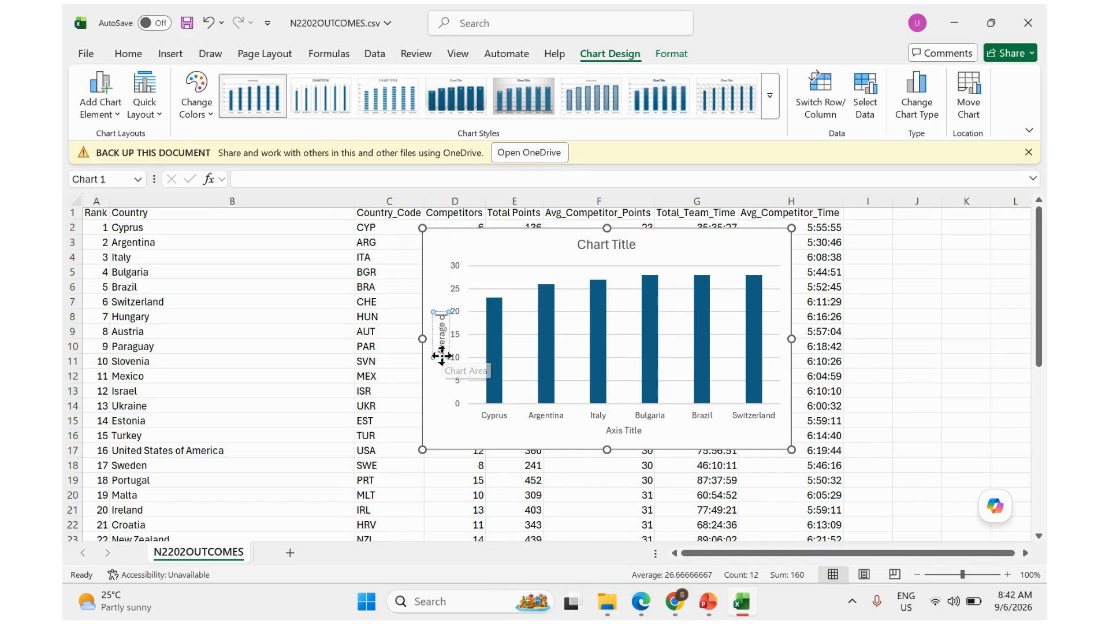
{"action": "type", "text": "ompetitor"}
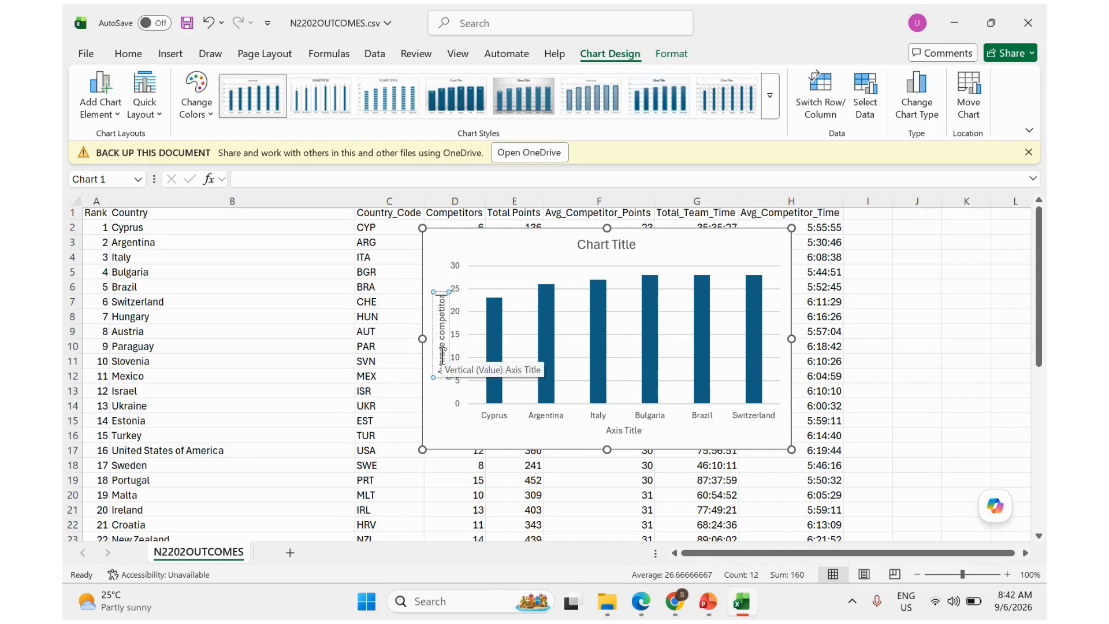
{"action": "type", "text": " points"}
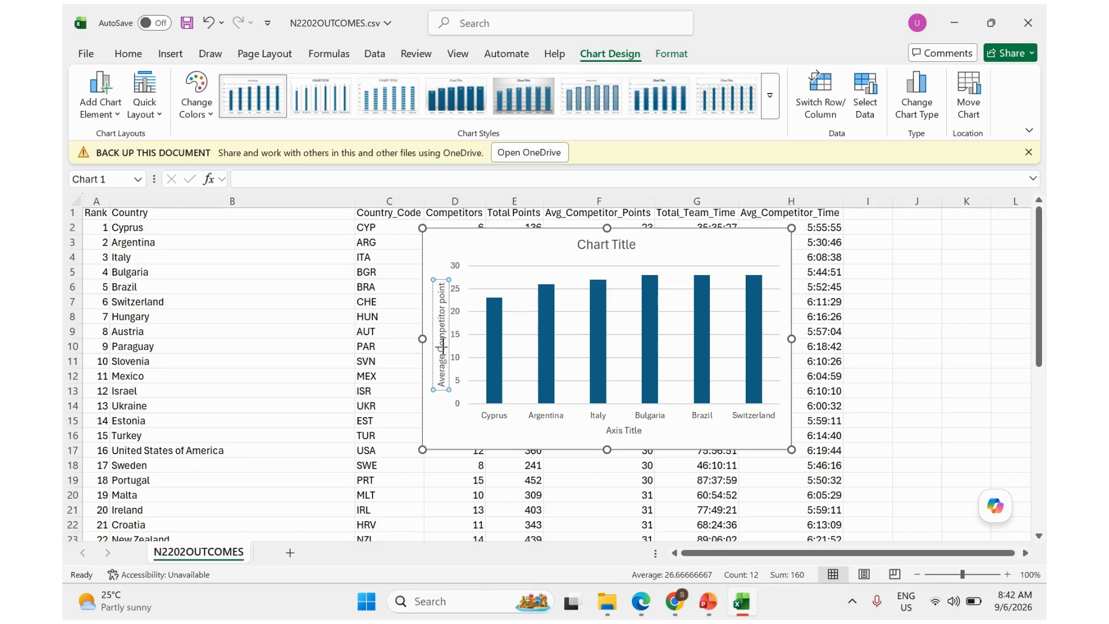
- Set the chart's category axis title to "Name of countries" and close the axis title formatting options
{"action": "double_click", "coordinate": [614, 430]}
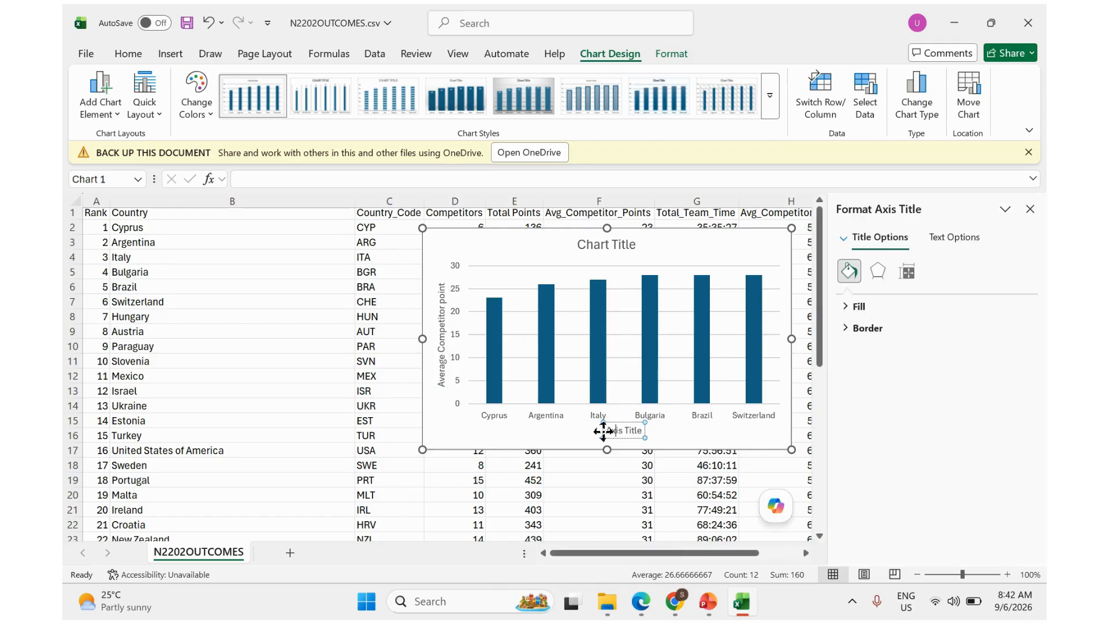
{"action": "left_click_drag", "start_coordinate": [608, 430], "coordinate": [652, 433]}
{"action": "type", "text": "N"}
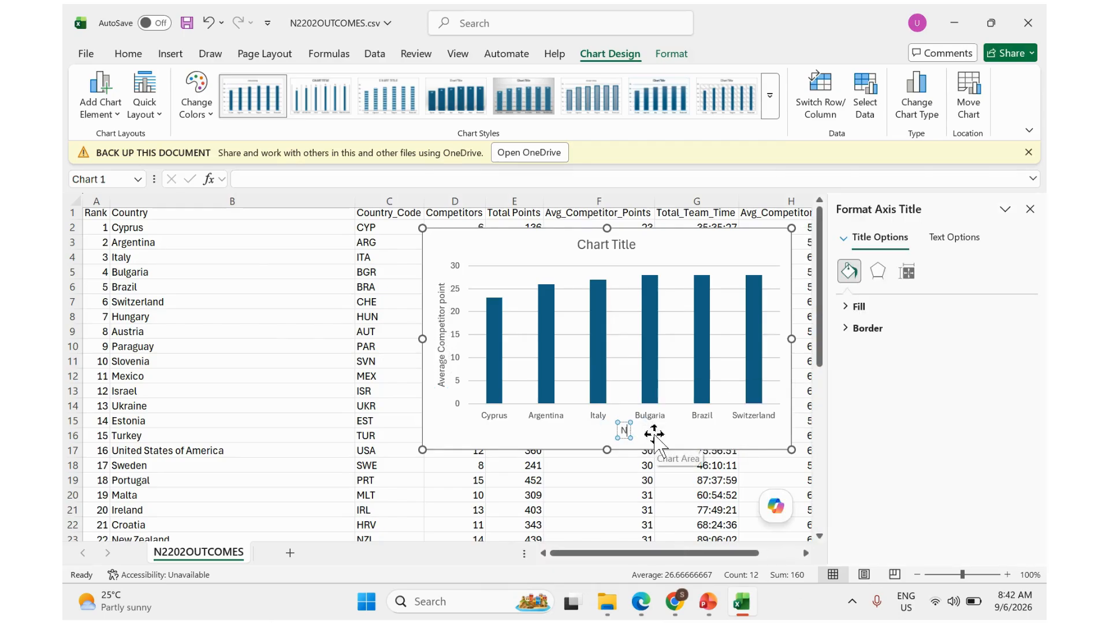
{"action": "type", "text": "ame og"}
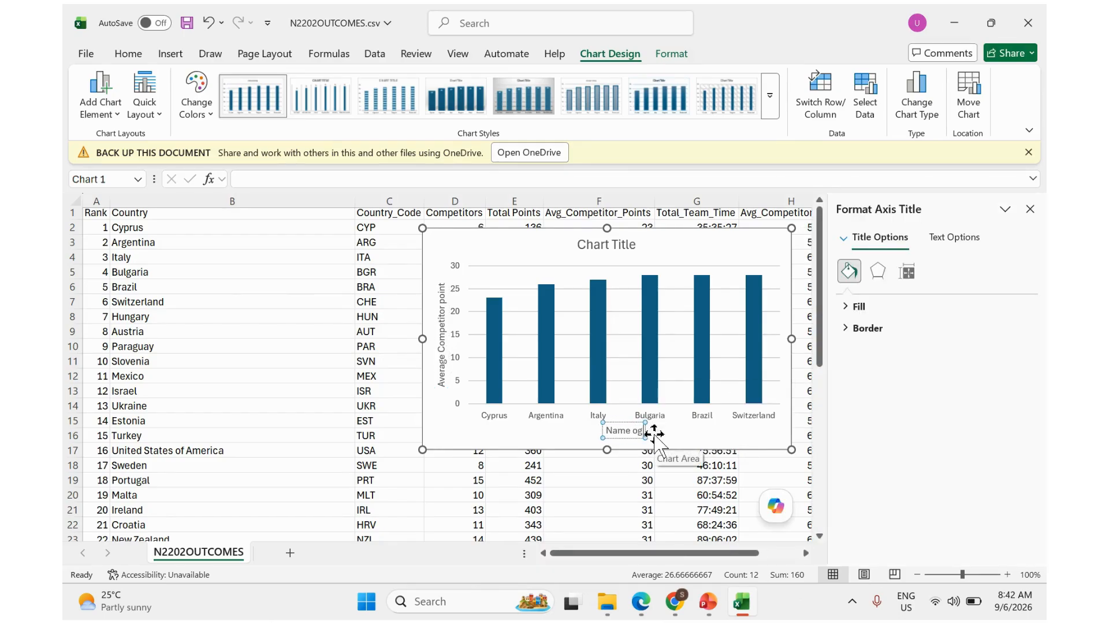
{"action": "key", "text": "BackSpace"}
{"action": "type", "text": "f countries"}
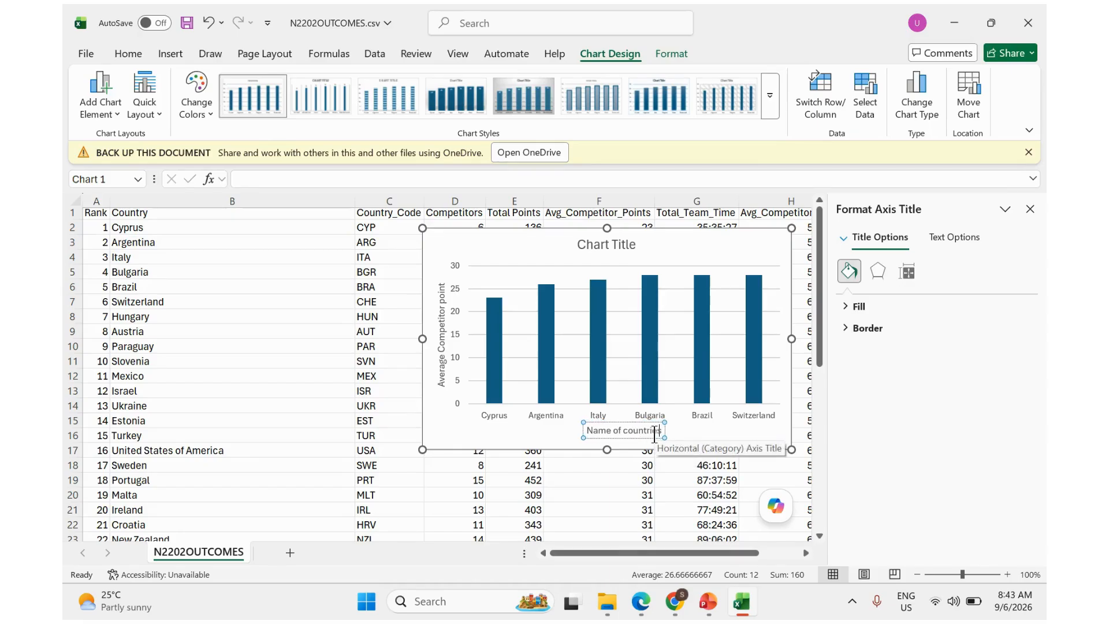
{"action": "left_click", "coordinate": [1028, 210]}
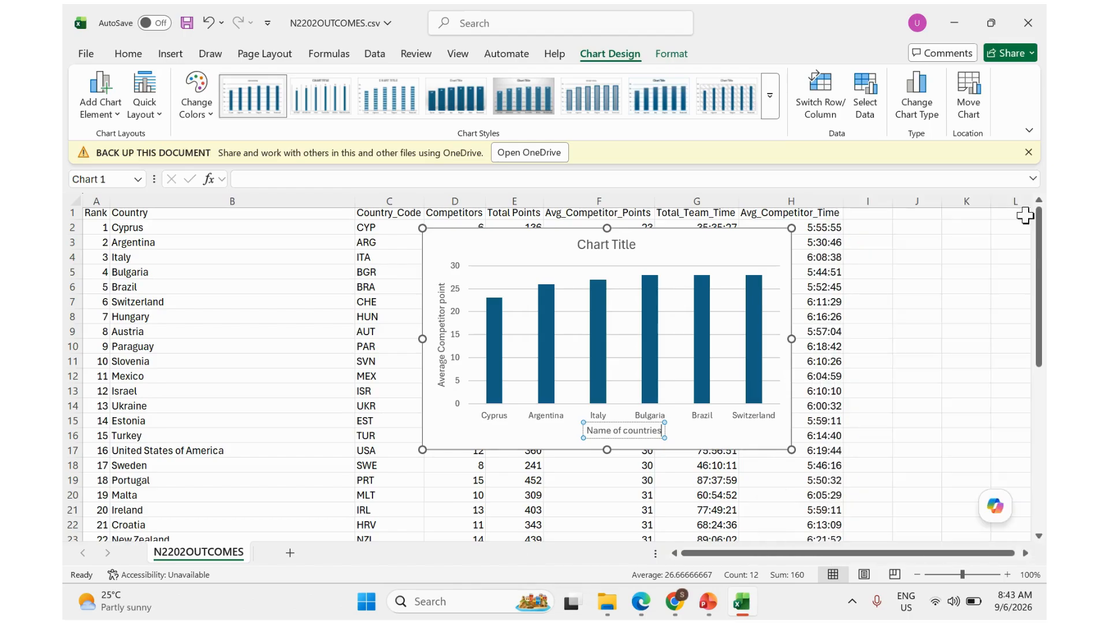
- Switch to the exam paper in Edge, highlight "Top Six Countries in 2021" in question 24, and draw a pen oval inside the sketched axes
{"action": "left_click", "coordinate": [641, 604]}
{"action": "scroll", "coordinate": [461, 444], "scroll_direction": "down", "scroll_amount": 3}
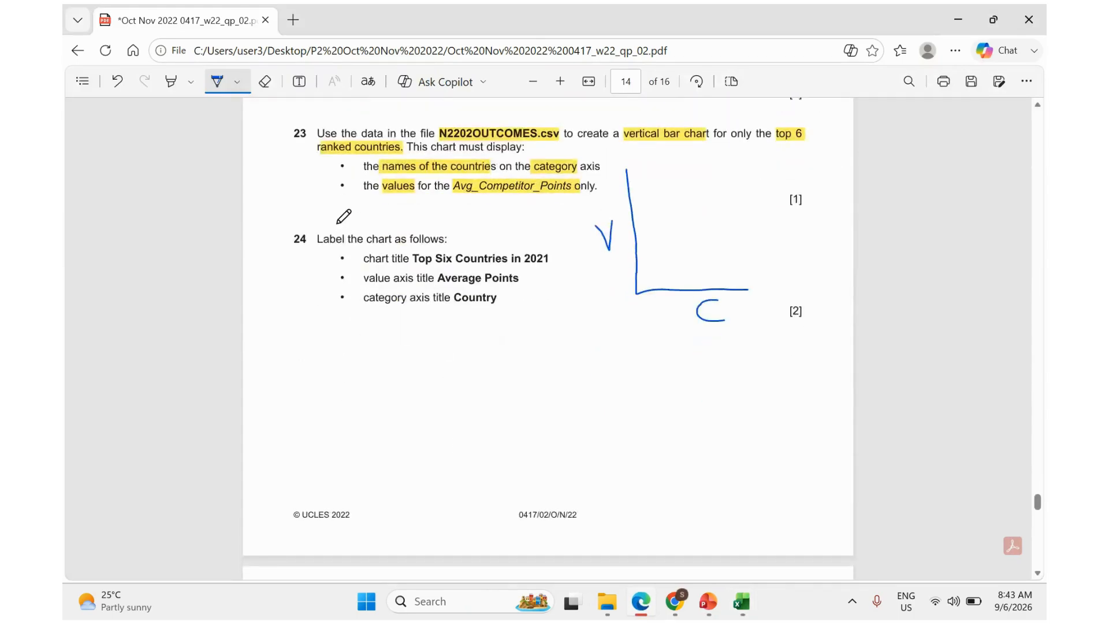
{"action": "left_click", "coordinate": [171, 81]}
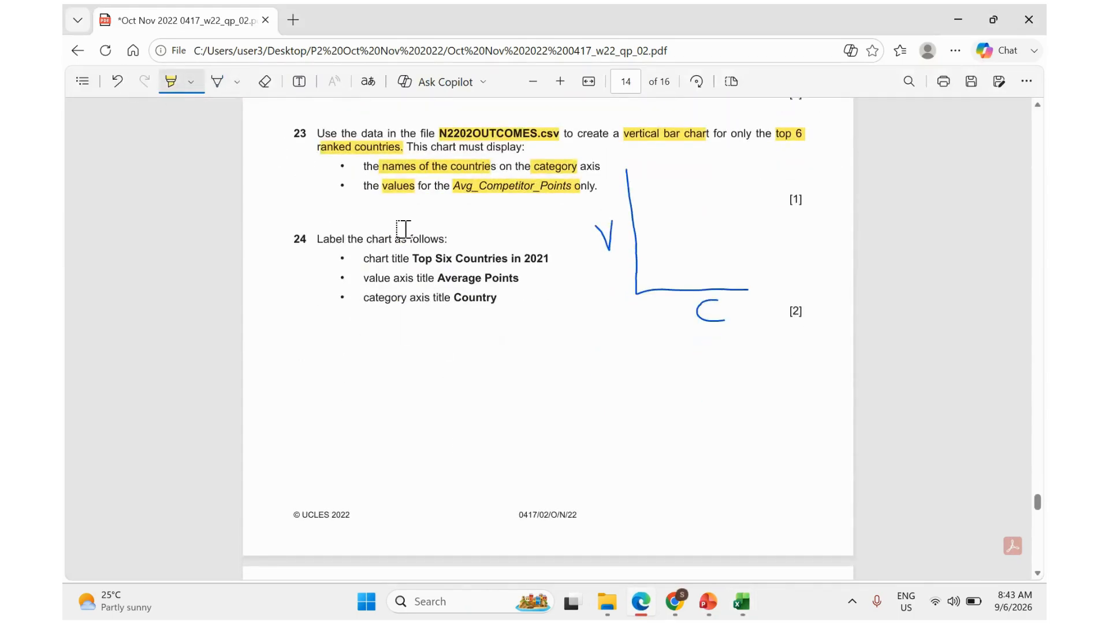
{"action": "left_click_drag", "start_coordinate": [416, 258], "coordinate": [549, 258]}
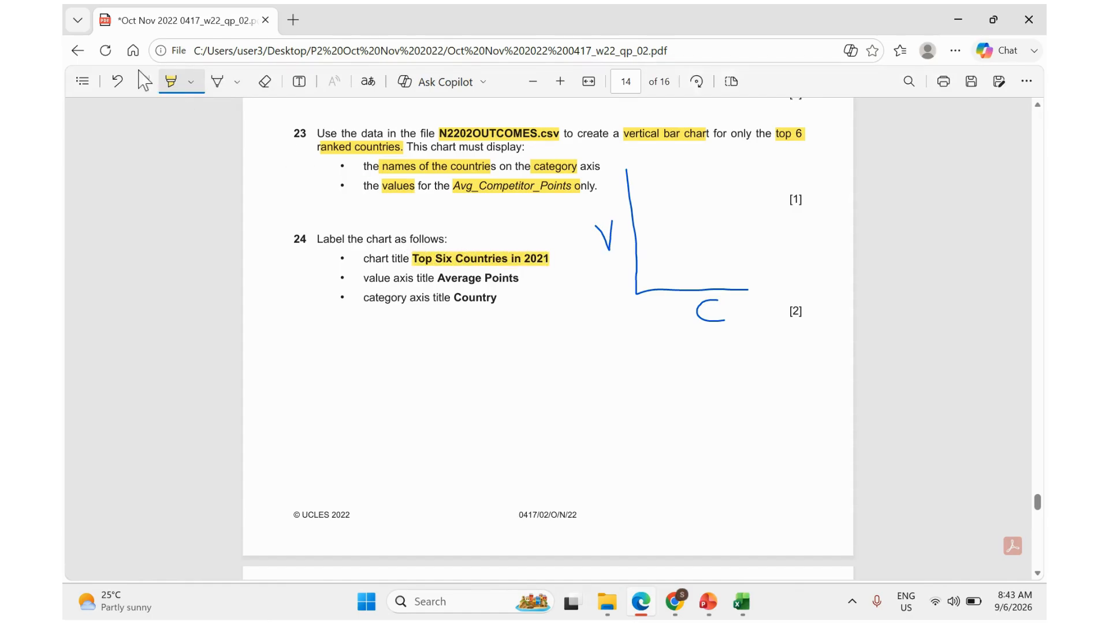
{"action": "left_click", "coordinate": [217, 83]}
{"action": "mouse_move", "coordinate": [676, 195]}
{"action": "left_mouse_down"}
{"action": "mouse_move", "coordinate": [753, 202]}
{"action": "mouse_move", "coordinate": [690, 209]}
{"action": "mouse_move", "coordinate": [679, 199]}
{"action": "left_mouse_up"}
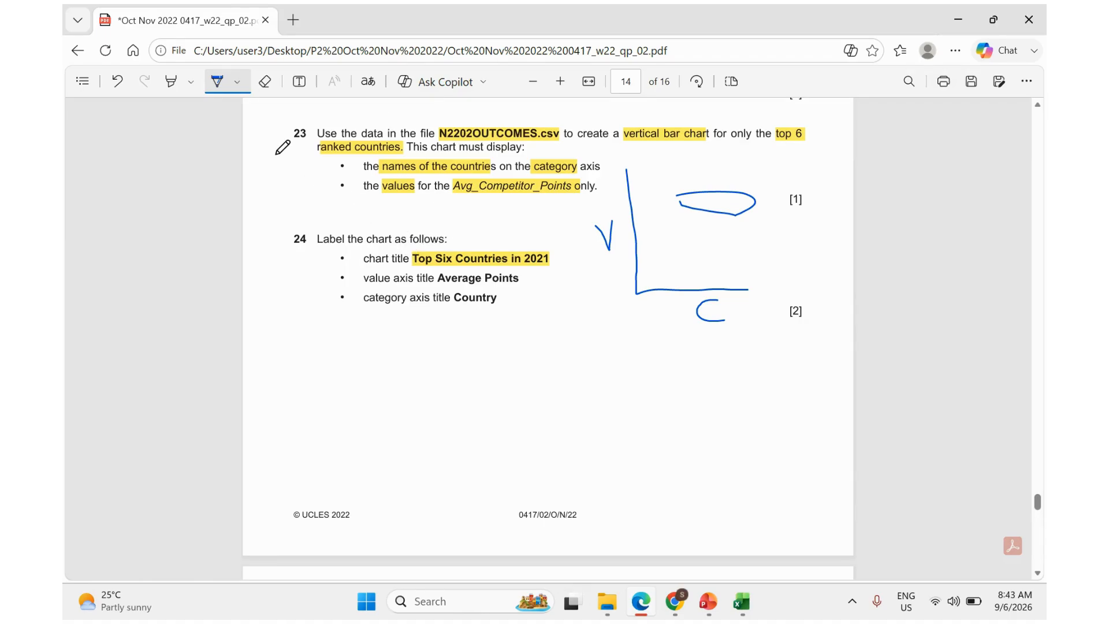
- Highlight the axis titles "Average Points" and "Country" in question 24
{"action": "left_click", "coordinate": [171, 82]}
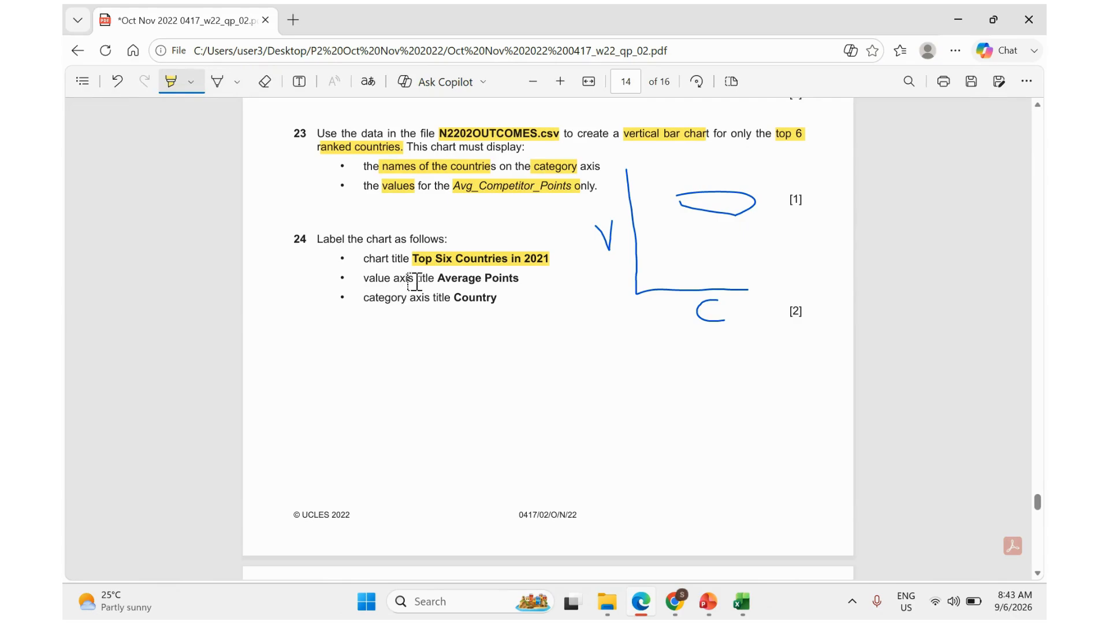
{"action": "left_click_drag", "start_coordinate": [435, 278], "coordinate": [518, 280]}
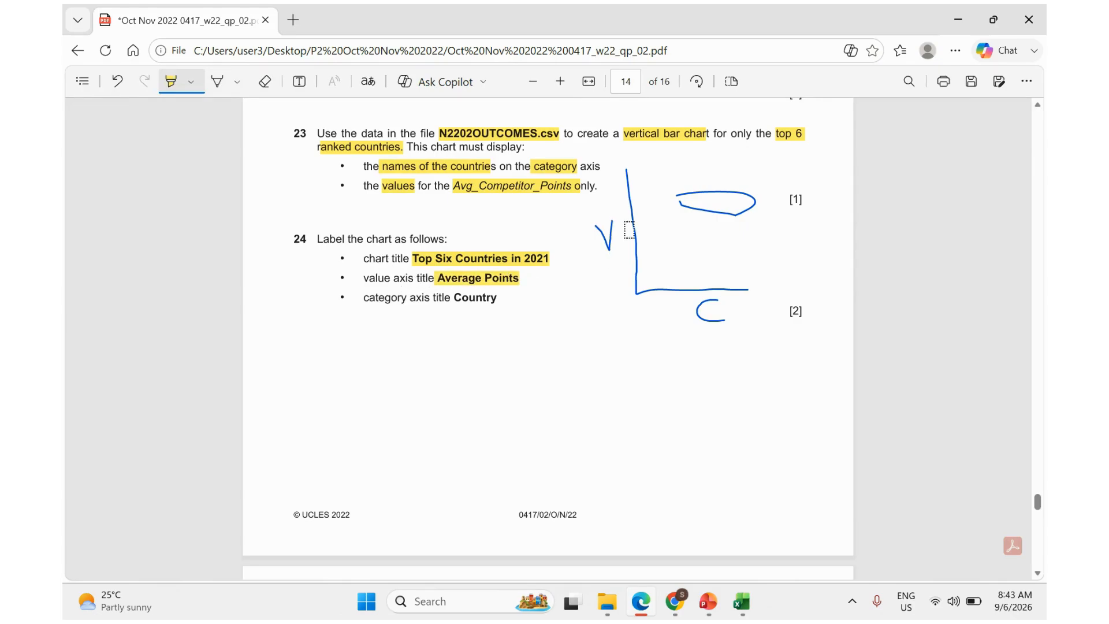
{"action": "left_click_drag", "start_coordinate": [454, 297], "coordinate": [497, 297]}
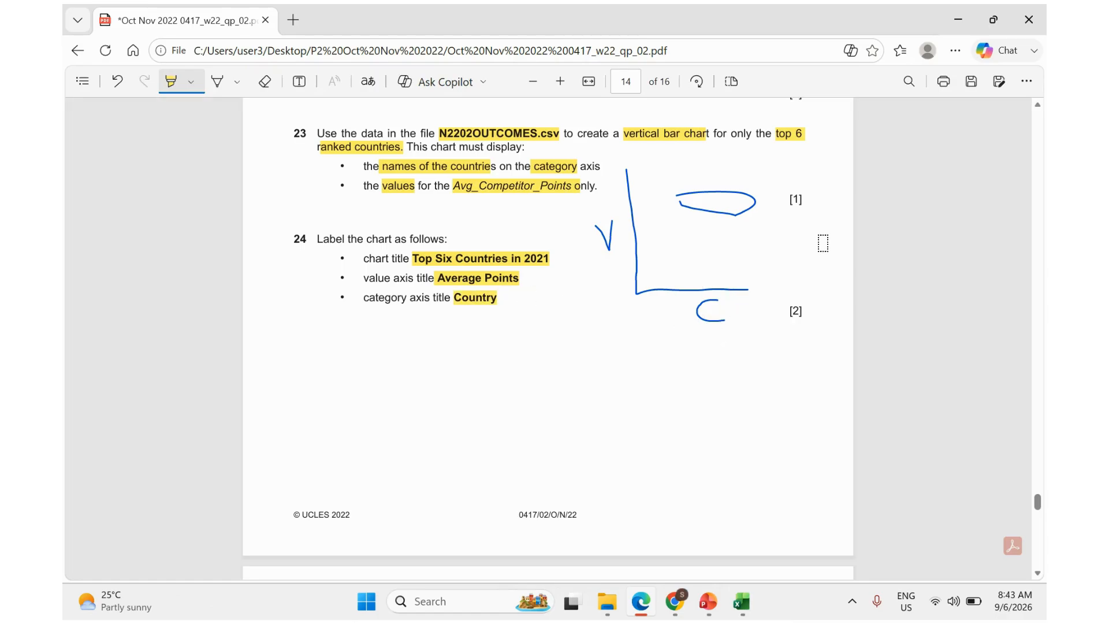
- Return to the Excel chart and set its title to "Top Six Countries in 2021"
{"action": "left_click", "coordinate": [959, 19]}
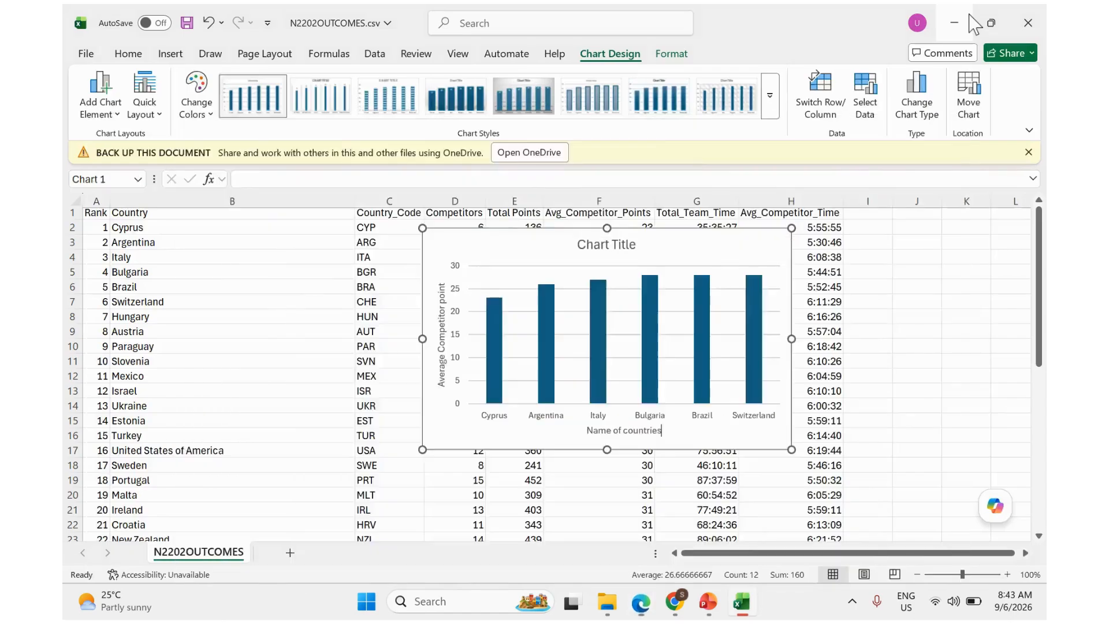
{"action": "double_click", "coordinate": [583, 243]}
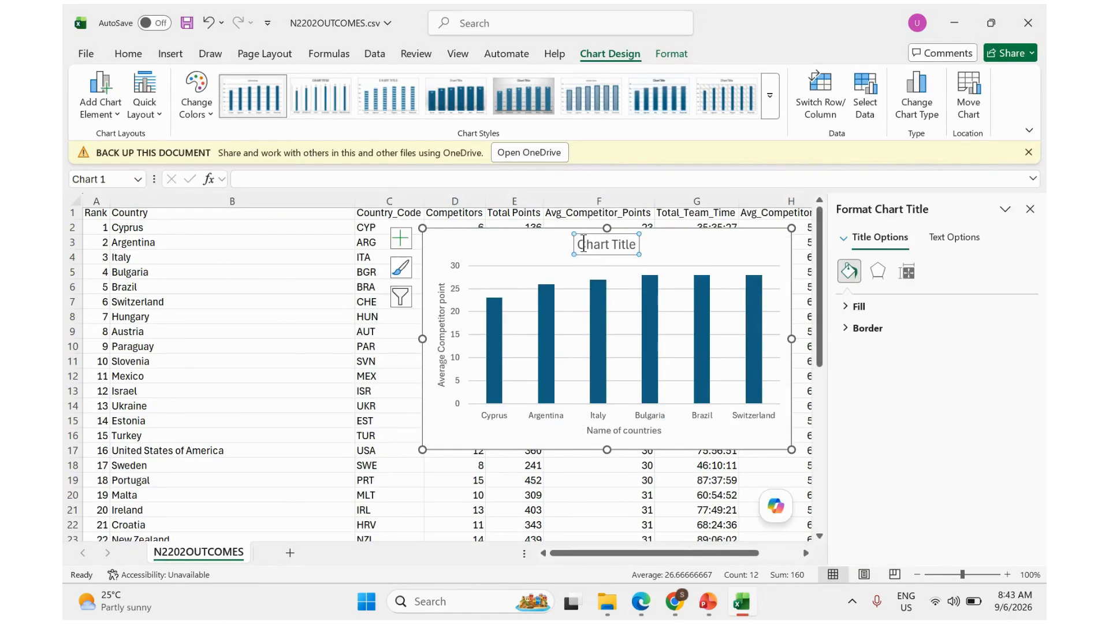
{"action": "left_click_drag", "start_coordinate": [579, 245], "coordinate": [646, 249]}
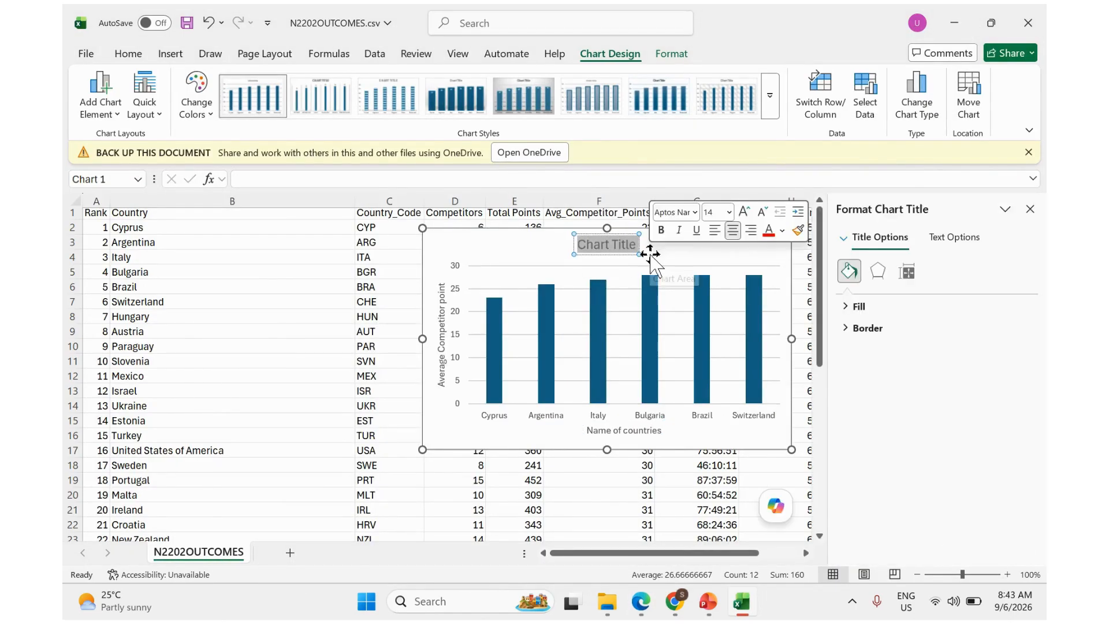
{"action": "type", "text": "To"}
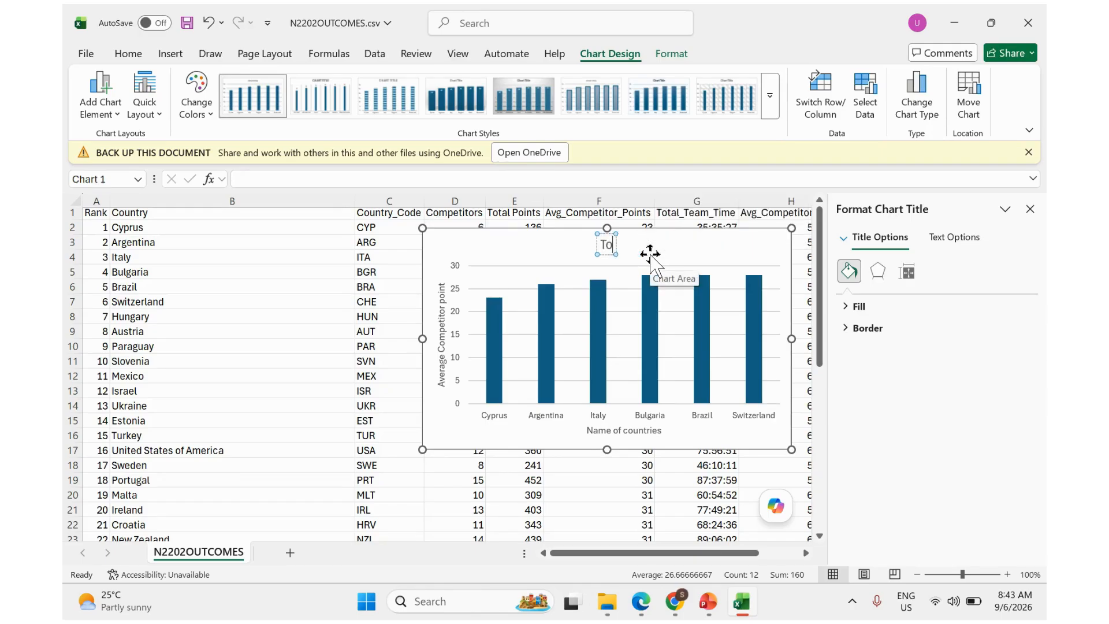
{"action": "type", "text": "p Six"}
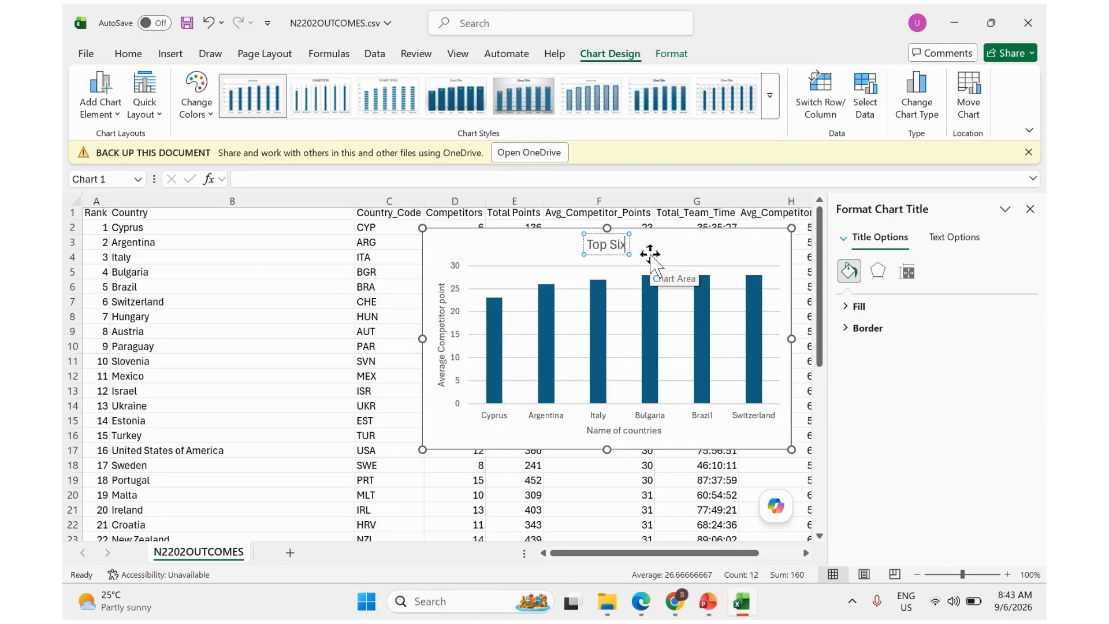
{"action": "type", "text": " Countries"}
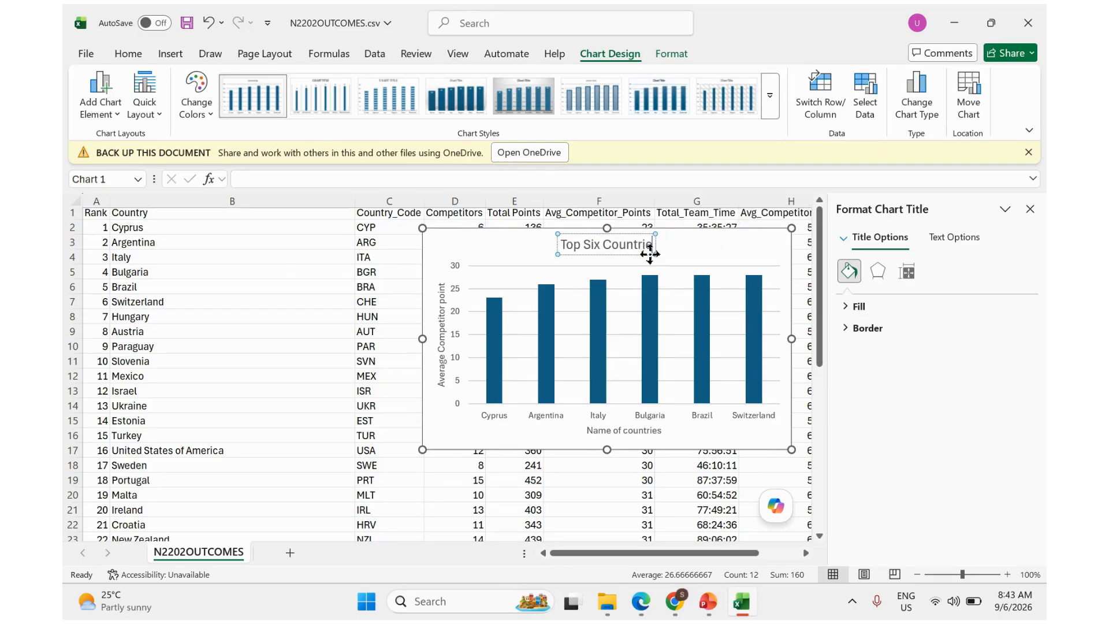
{"action": "type", "text": " in 2021"}
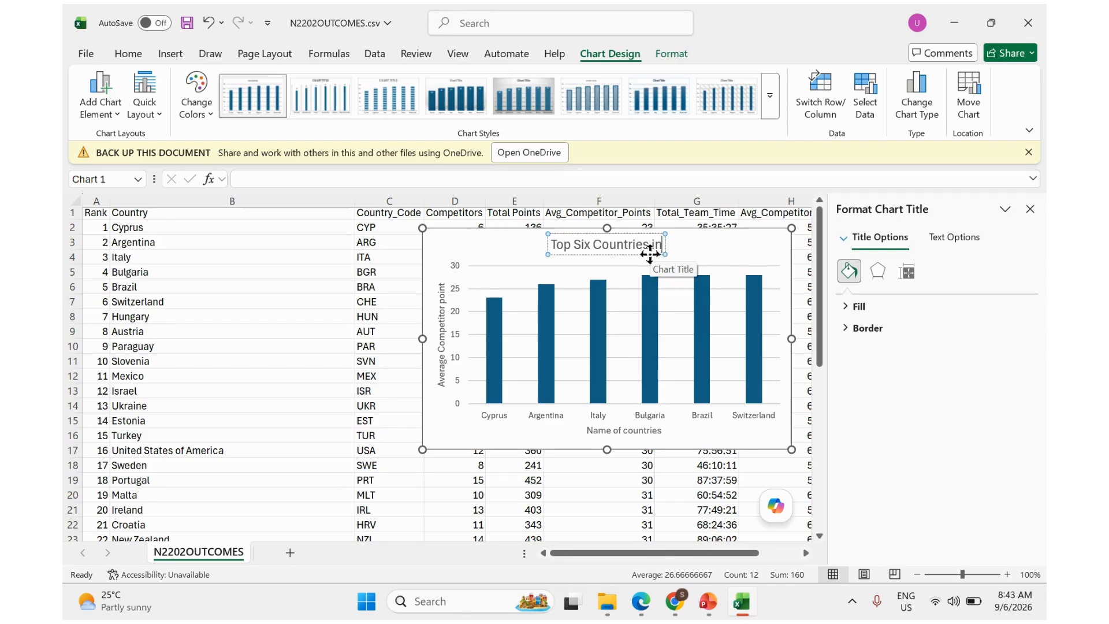
- Change the value axis title to "Average Points", keeping the word "Average" and replacing the rest
{"action": "left_click", "coordinate": [442, 283]}
{"action": "left_click_drag", "start_coordinate": [442, 283], "coordinate": [443, 344]}
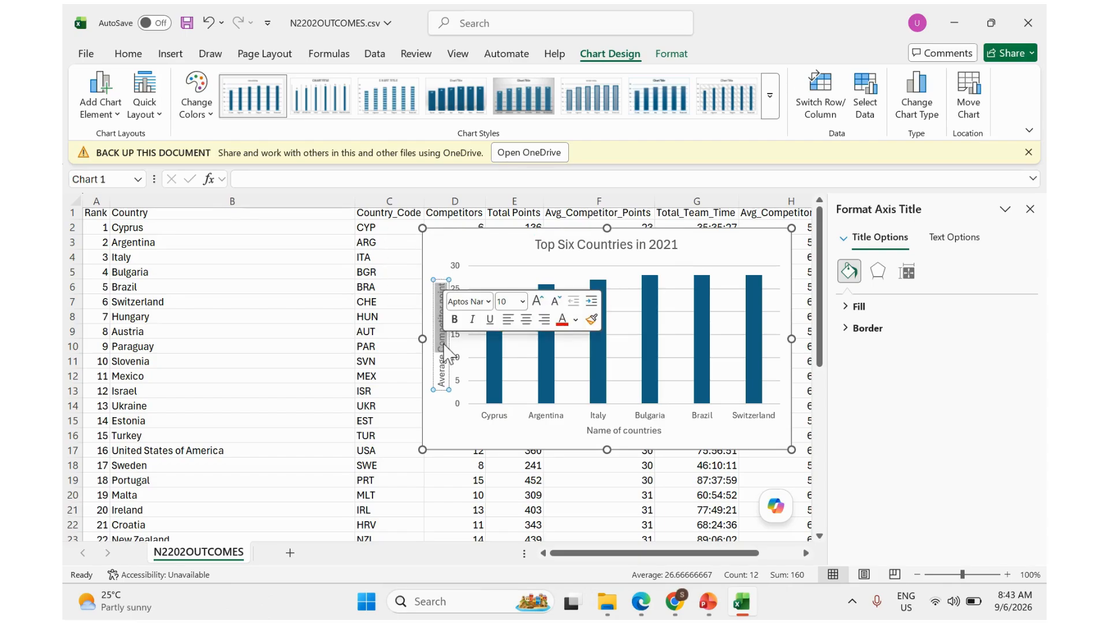
{"action": "type", "text": "Points"}
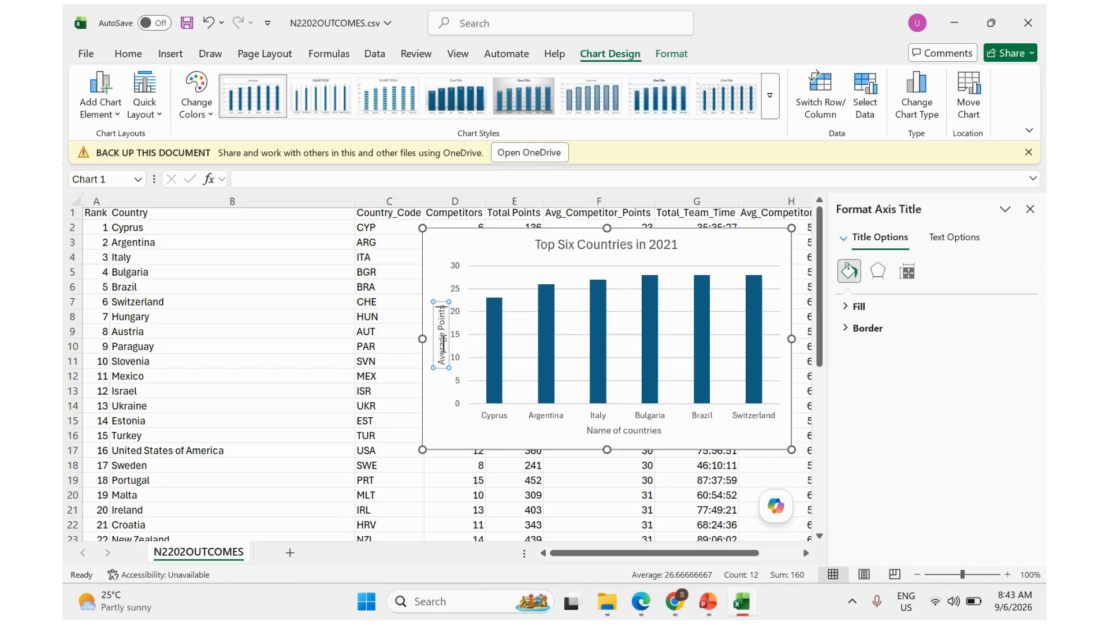
- Replace the category axis title with "Country"
{"action": "left_click", "coordinate": [594, 428]}
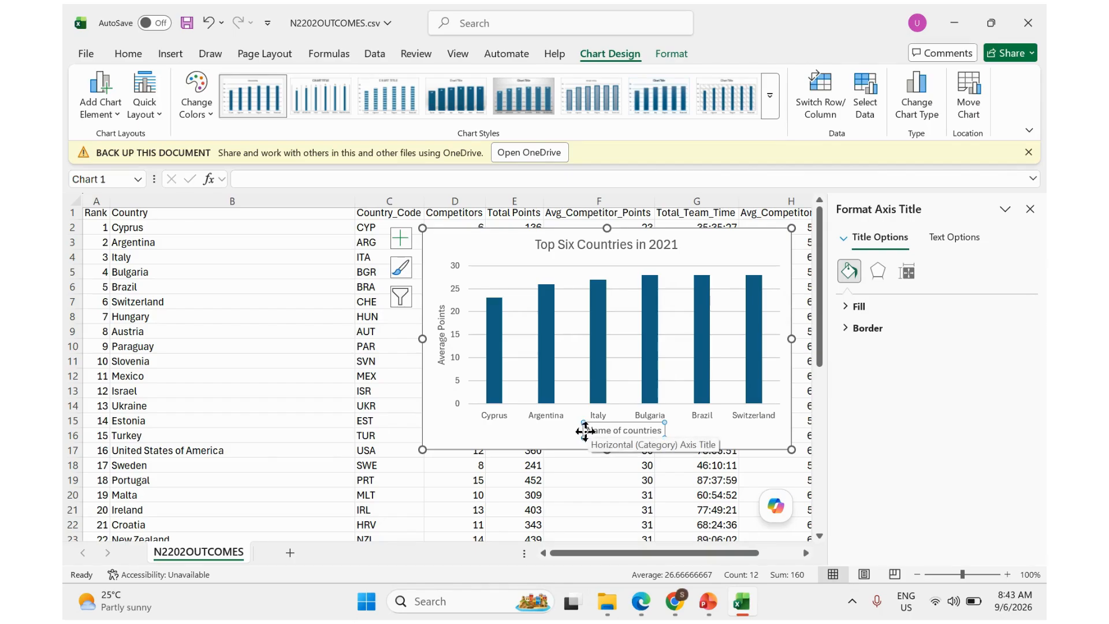
{"action": "left_click_drag", "start_coordinate": [589, 433], "coordinate": [666, 428]}
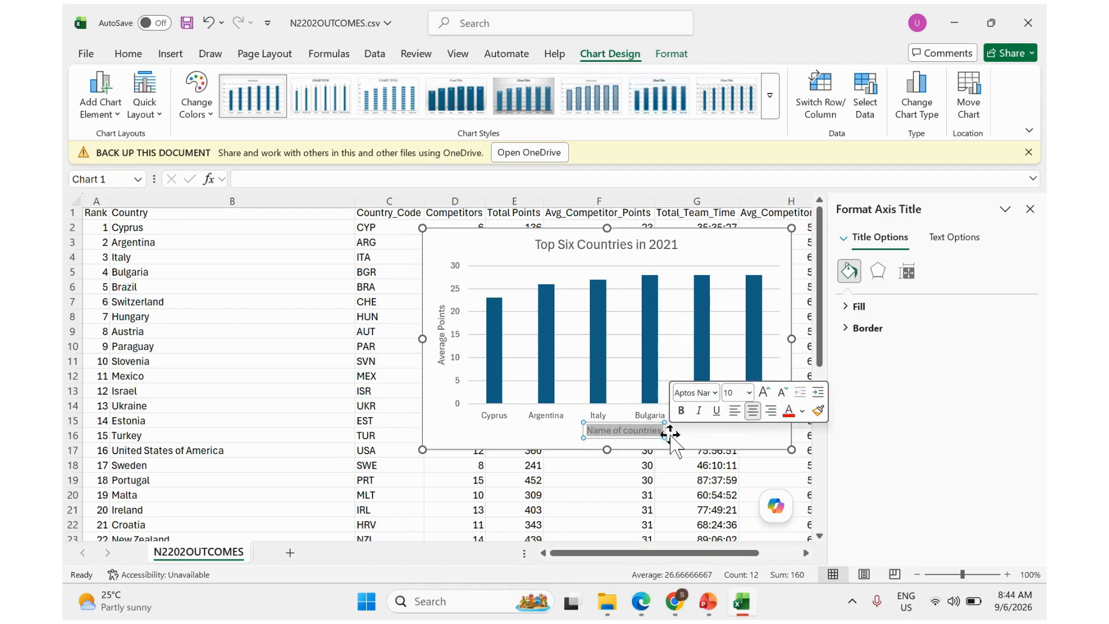
{"action": "type", "text": "Country"}
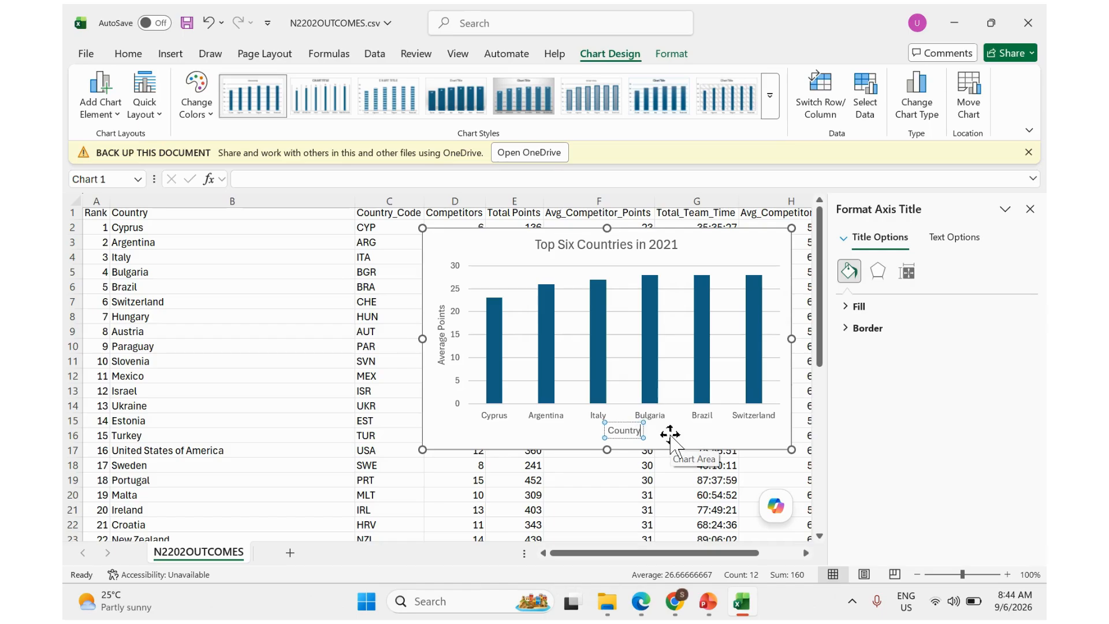
- Switch to the exam paper in the browser and highlight "data values at the top of each bar" in question 25
{"action": "left_click", "coordinate": [641, 601]}
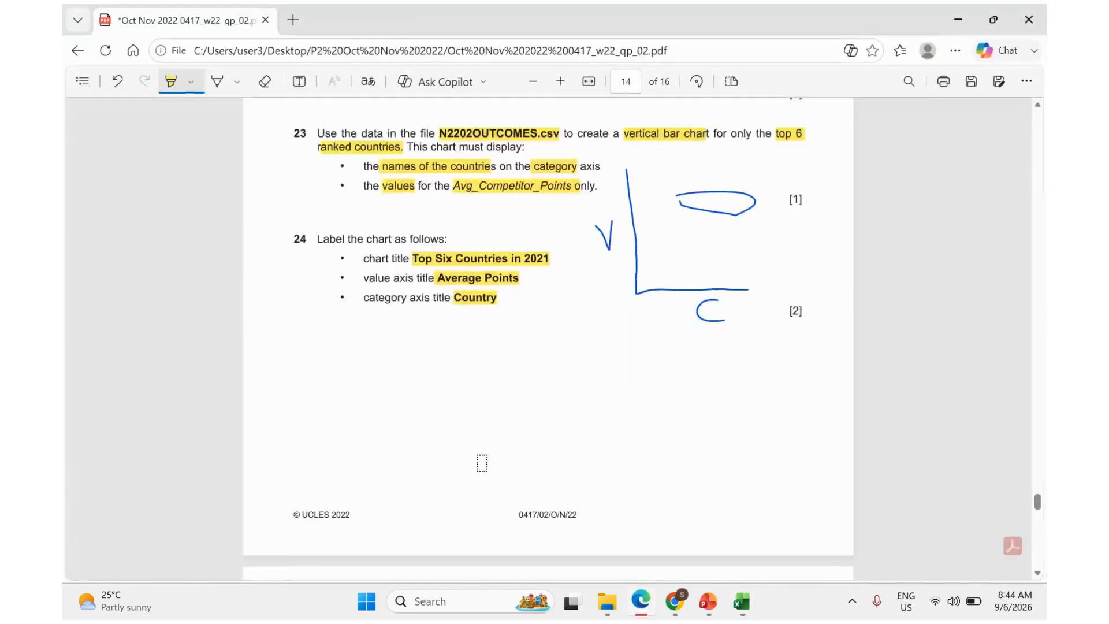
{"action": "scroll", "coordinate": [456, 347], "scroll_direction": "down", "scroll_amount": 10}
{"action": "scroll", "coordinate": [457, 448], "scroll_direction": "up", "scroll_amount": 1}
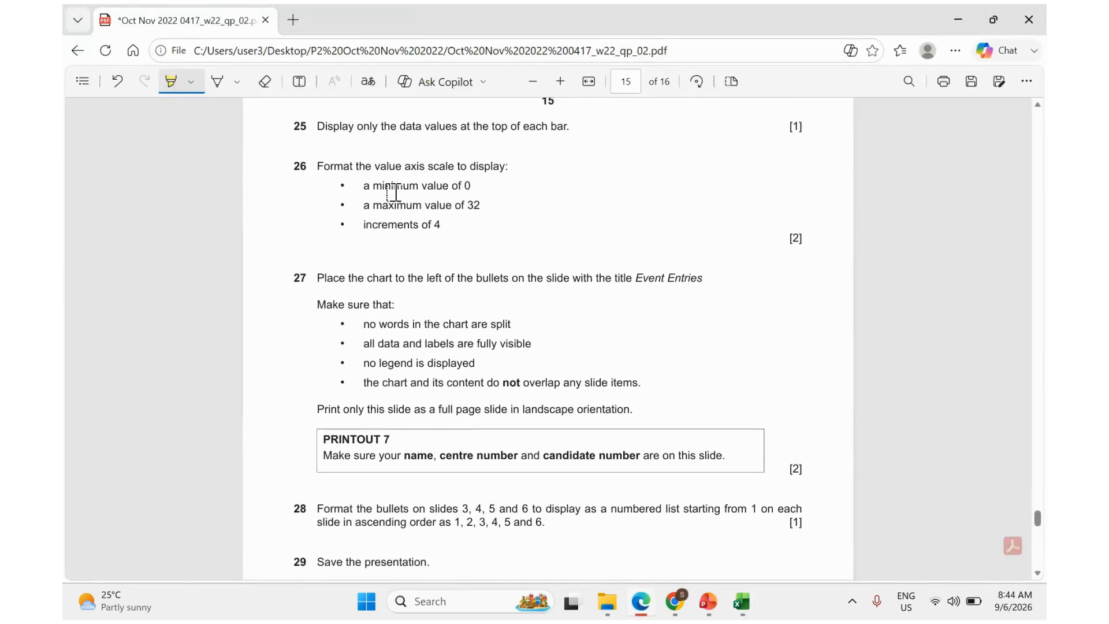
{"action": "left_click_drag", "start_coordinate": [404, 129], "coordinate": [563, 133]}
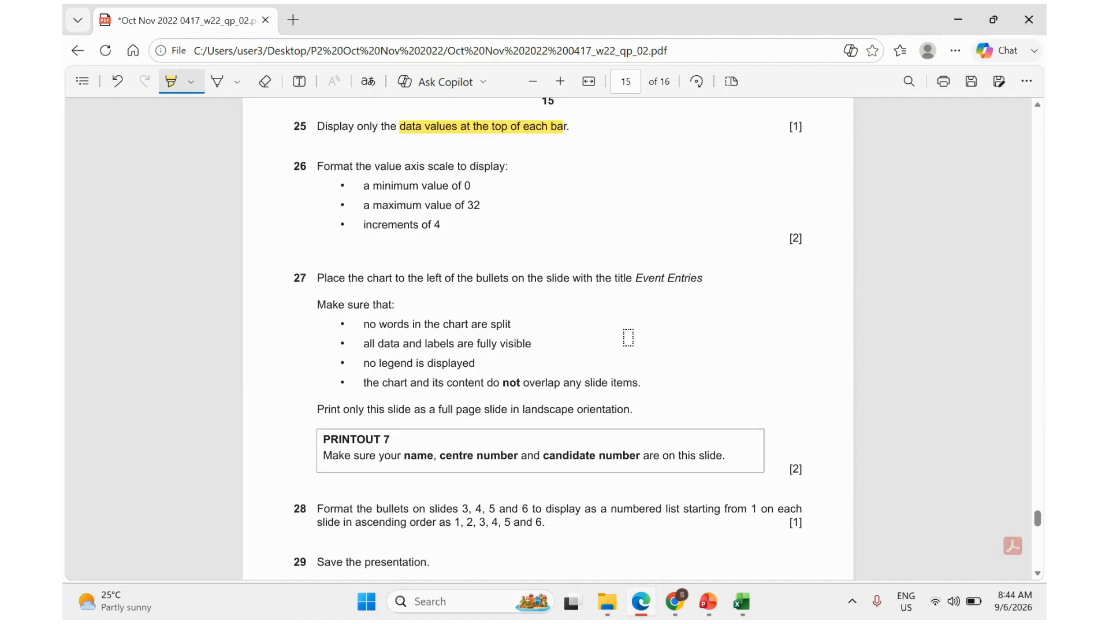
- Return to the Excel chart, add data labels above the bars and close the formatting pane
{"action": "left_click", "coordinate": [745, 607]}
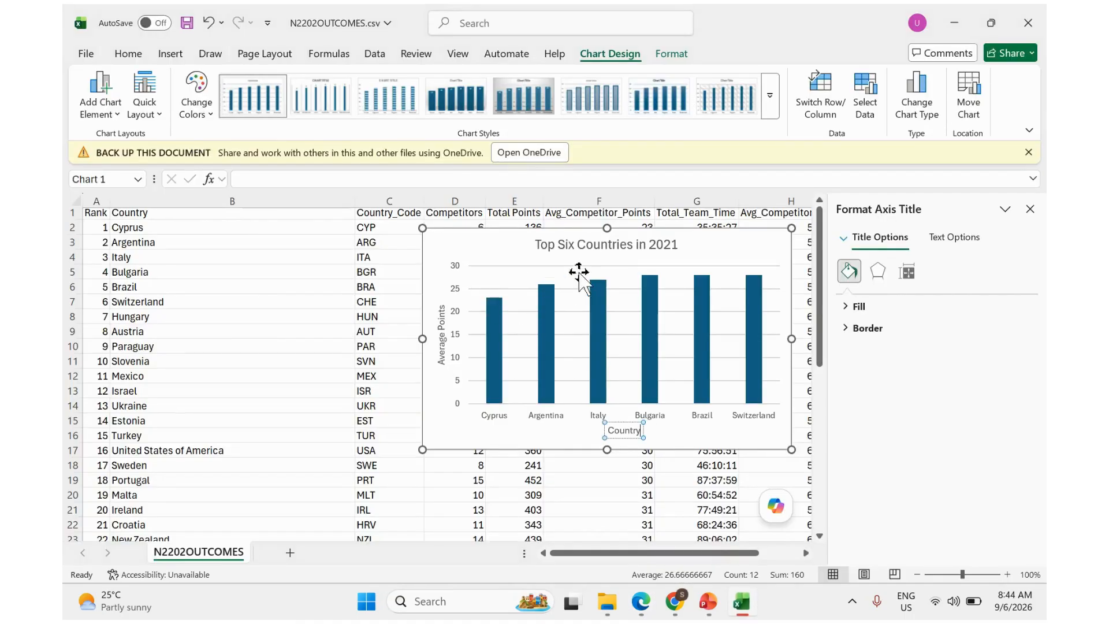
{"action": "left_click", "coordinate": [736, 254]}
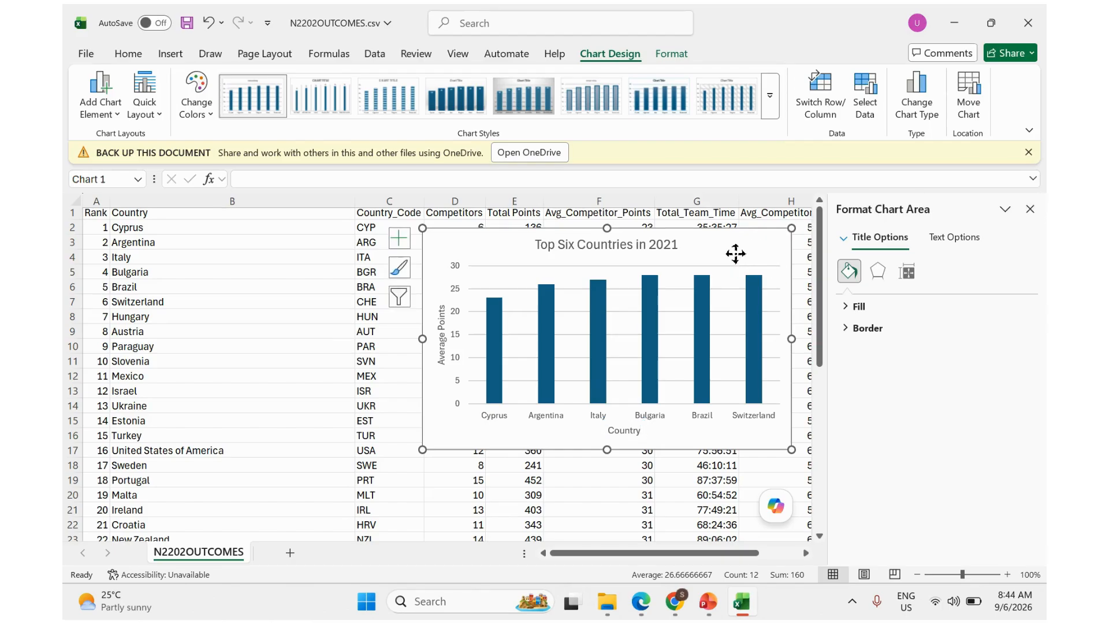
{"action": "left_click", "coordinate": [400, 238]}
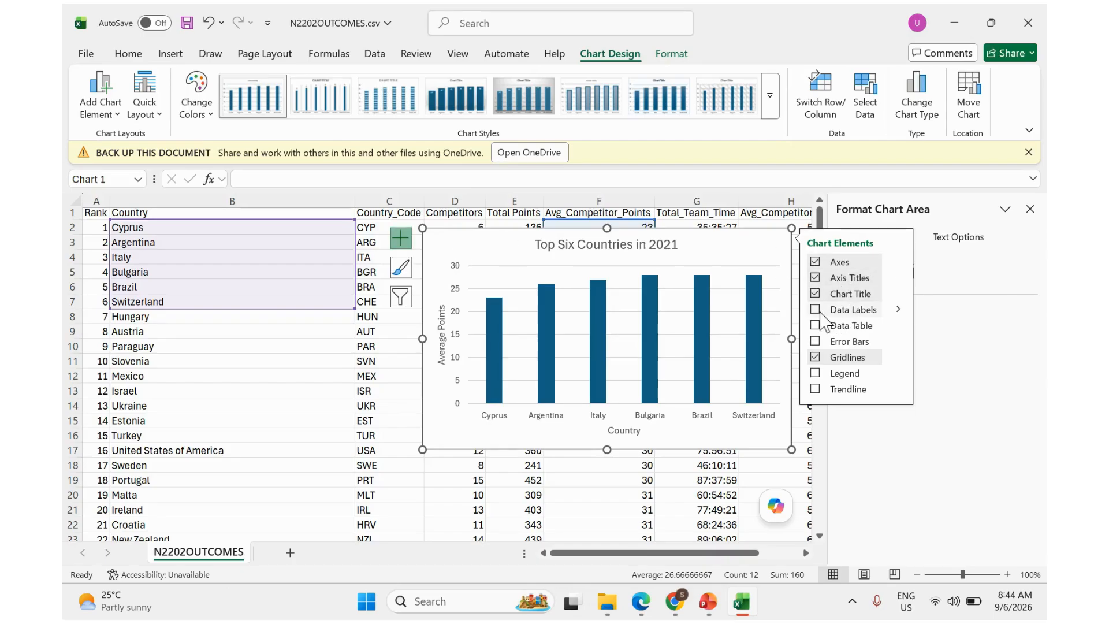
{"action": "left_click", "coordinate": [816, 311]}
{"action": "left_click", "coordinate": [1031, 213]}
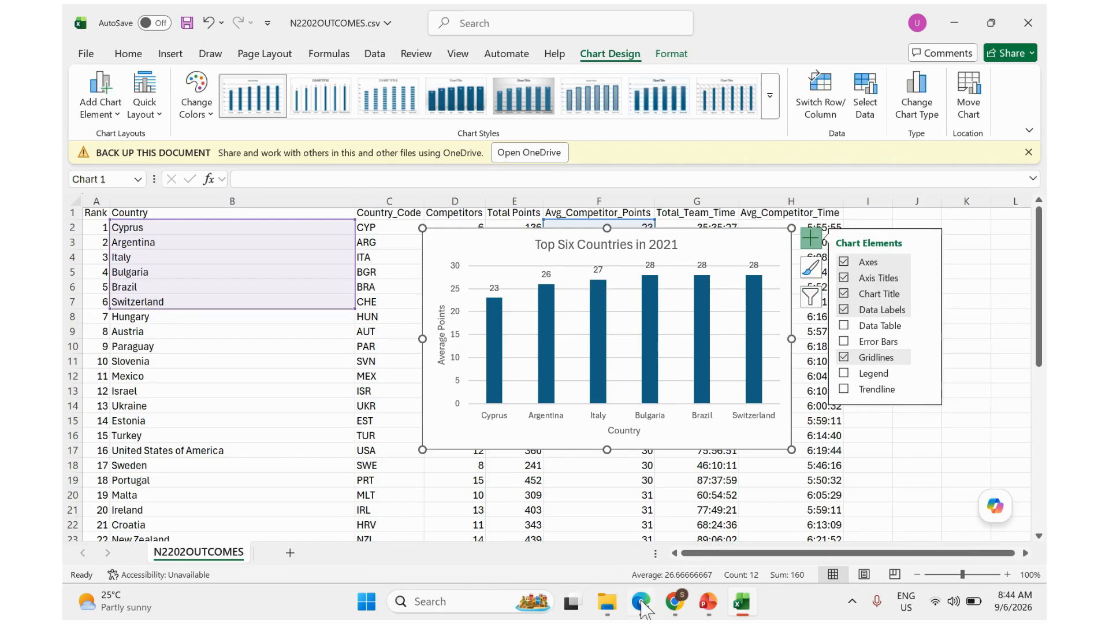
- In the exam paper's question 26, highlight "value axis" and its requirements: minimum value of 0, maximum value of 32 and increments of 4
{"action": "mouse_move", "coordinate": [641, 603]}
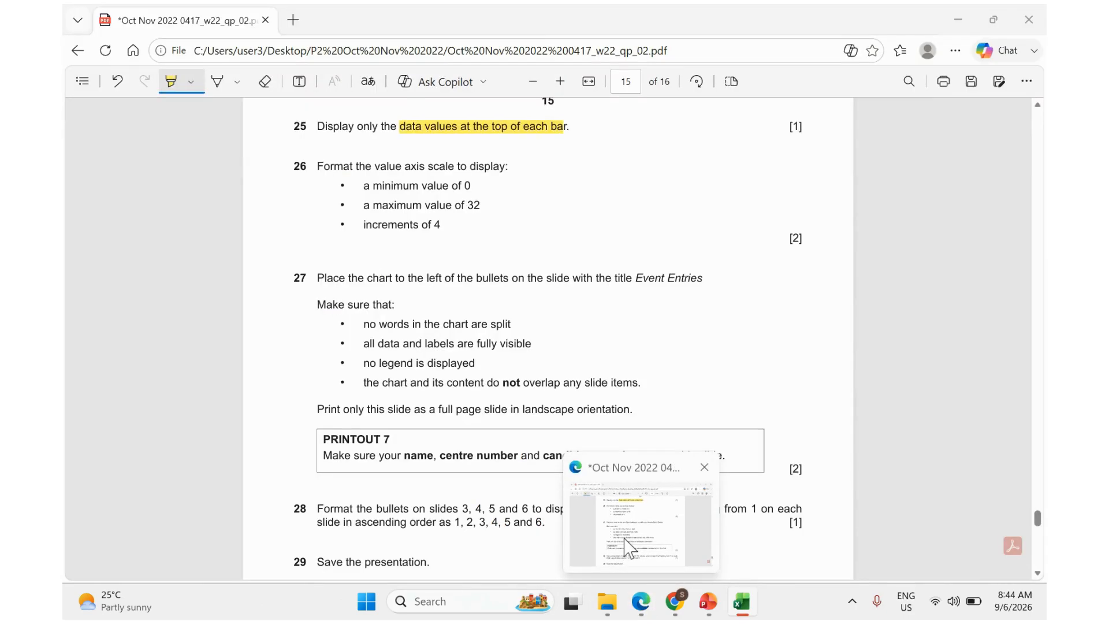
{"action": "left_click", "coordinate": [625, 542]}
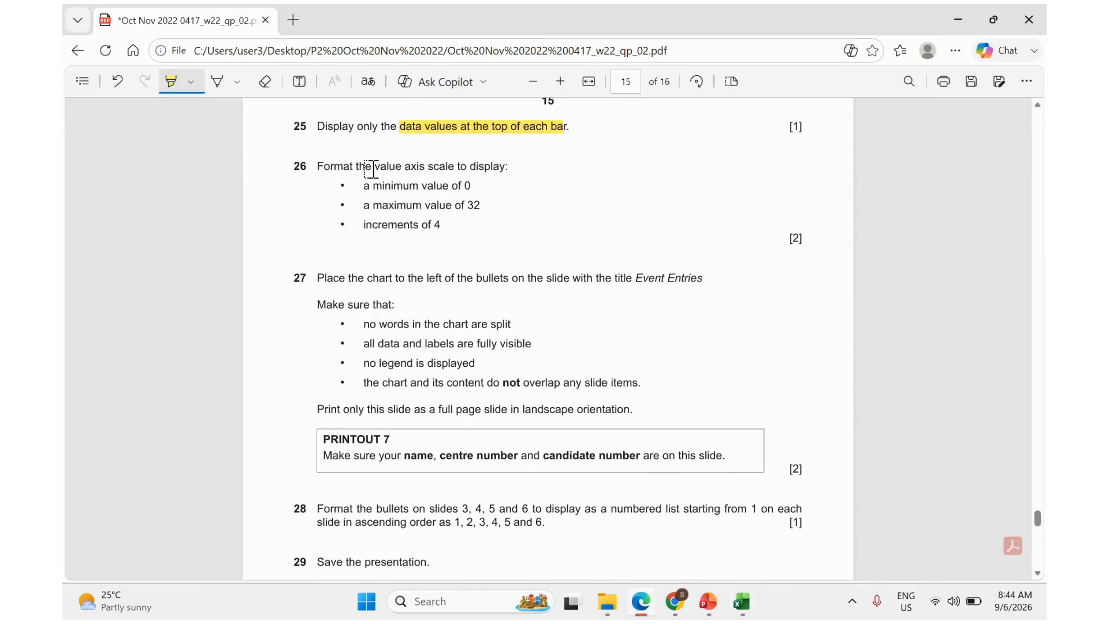
{"action": "left_click_drag", "start_coordinate": [372, 170], "coordinate": [428, 167]}
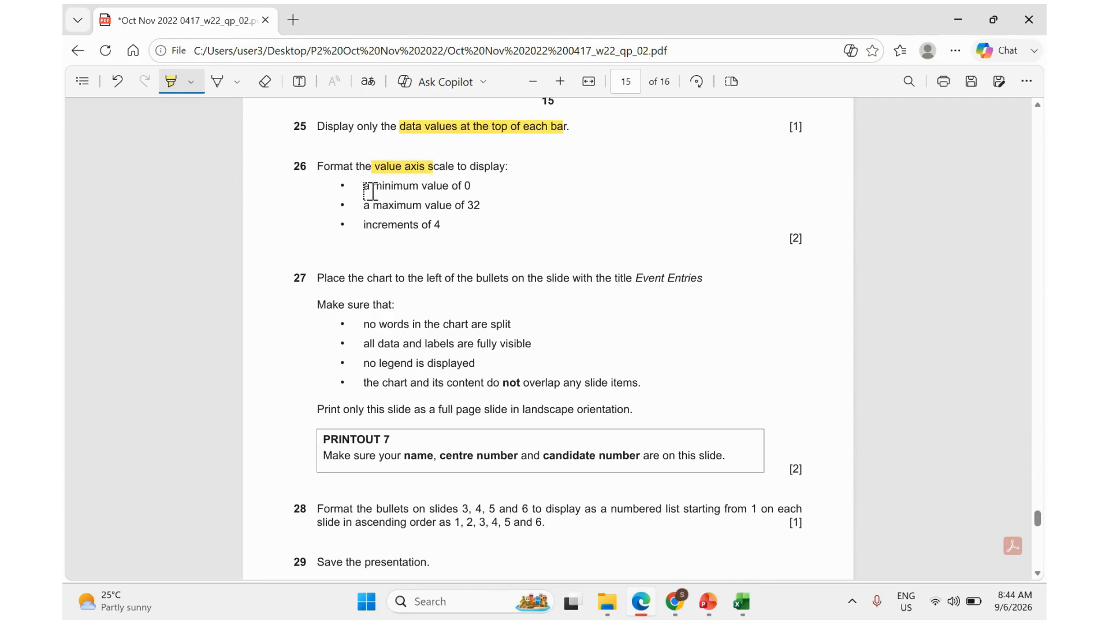
{"action": "left_click_drag", "start_coordinate": [371, 191], "coordinate": [470, 191]}
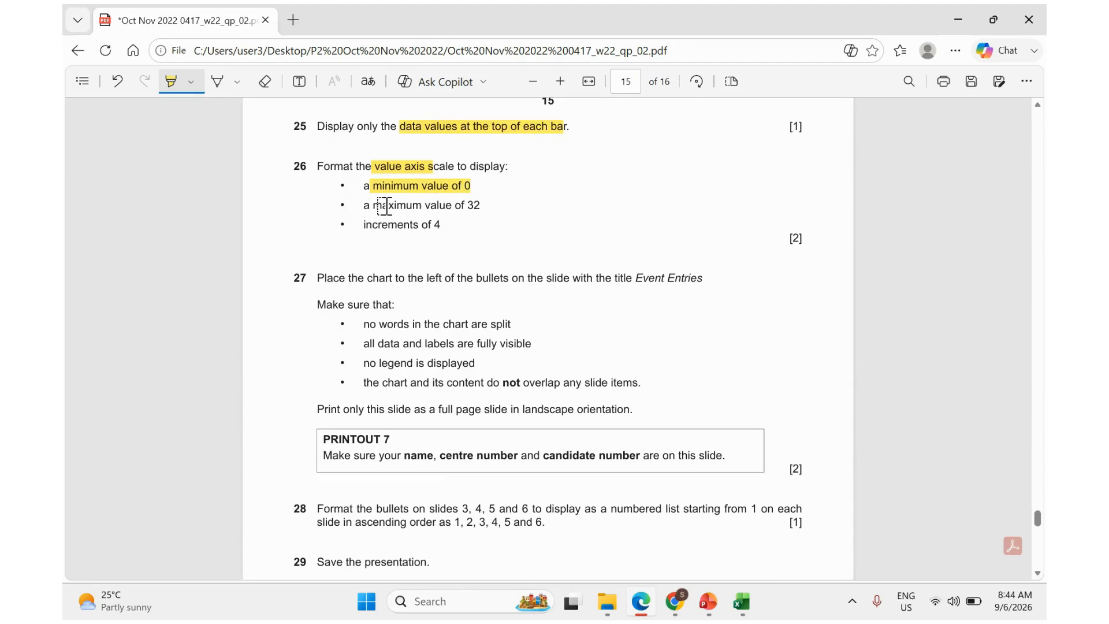
{"action": "left_click_drag", "start_coordinate": [384, 206], "coordinate": [473, 206]}
{"action": "left_click_drag", "start_coordinate": [372, 226], "coordinate": [442, 227]}
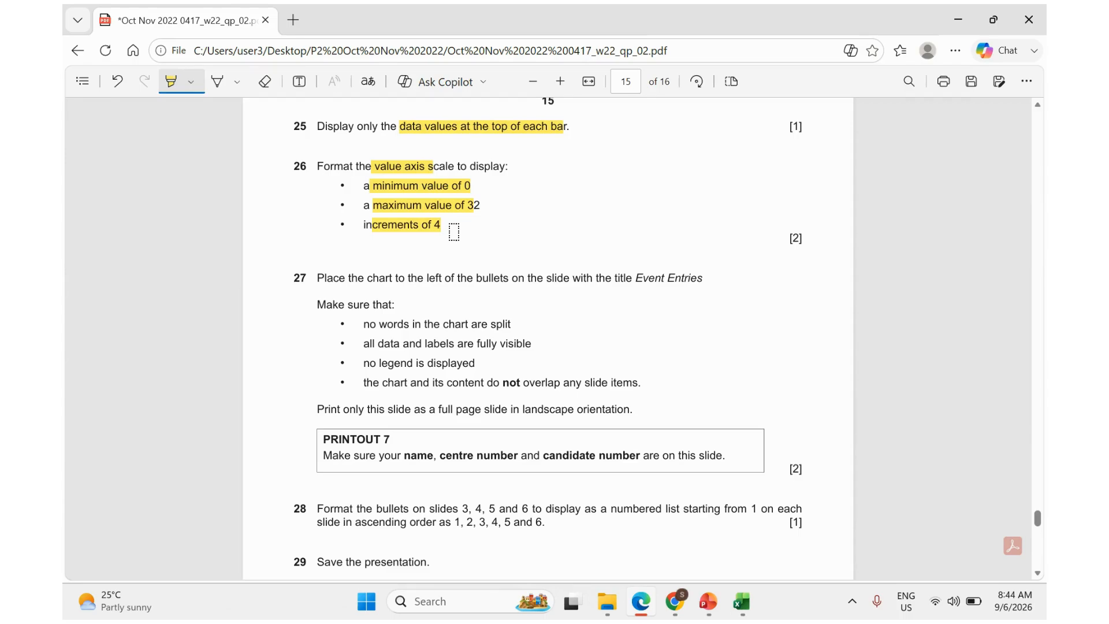
- Return to the Excel chart and set the value axis bounds to minimum 0 and maximum 32
{"action": "left_click", "coordinate": [733, 537]}
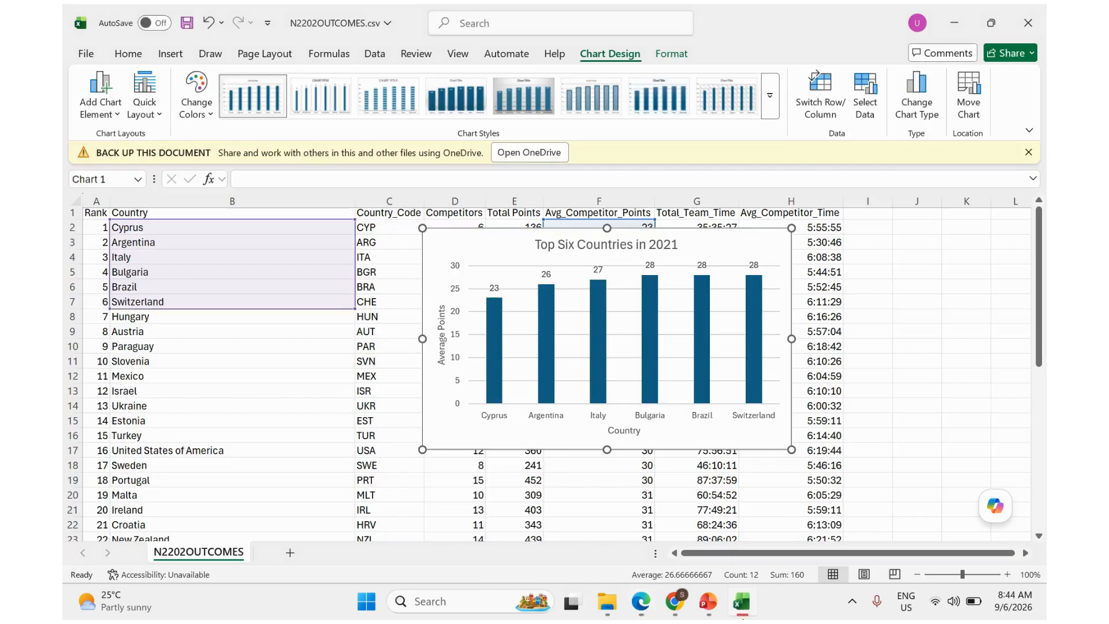
{"action": "left_click", "coordinate": [457, 271]}
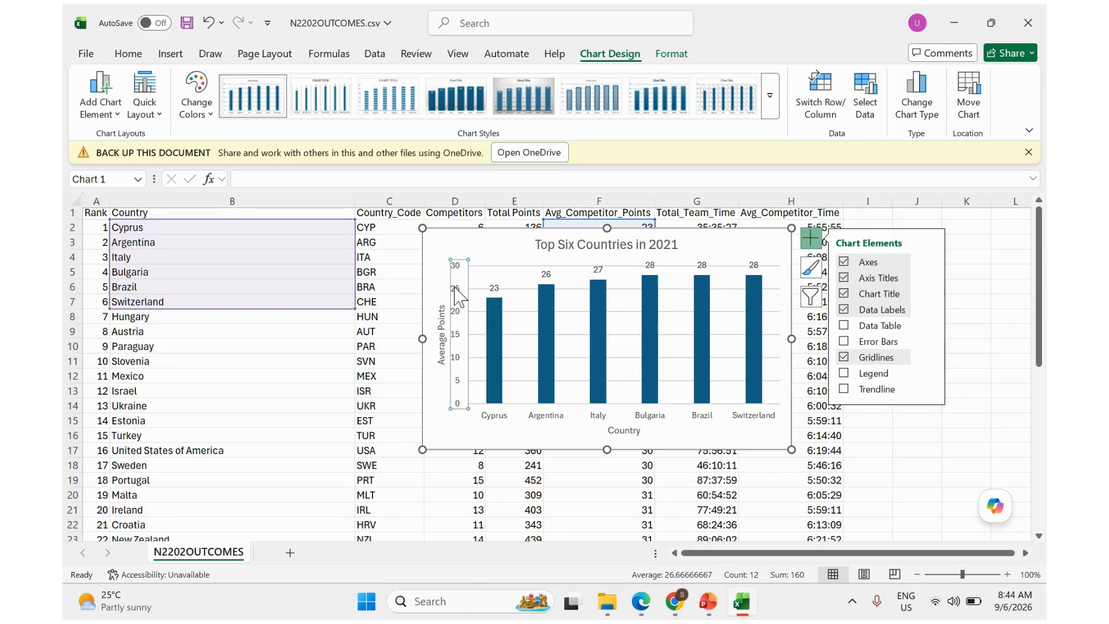
{"action": "right_click", "coordinate": [457, 284]}
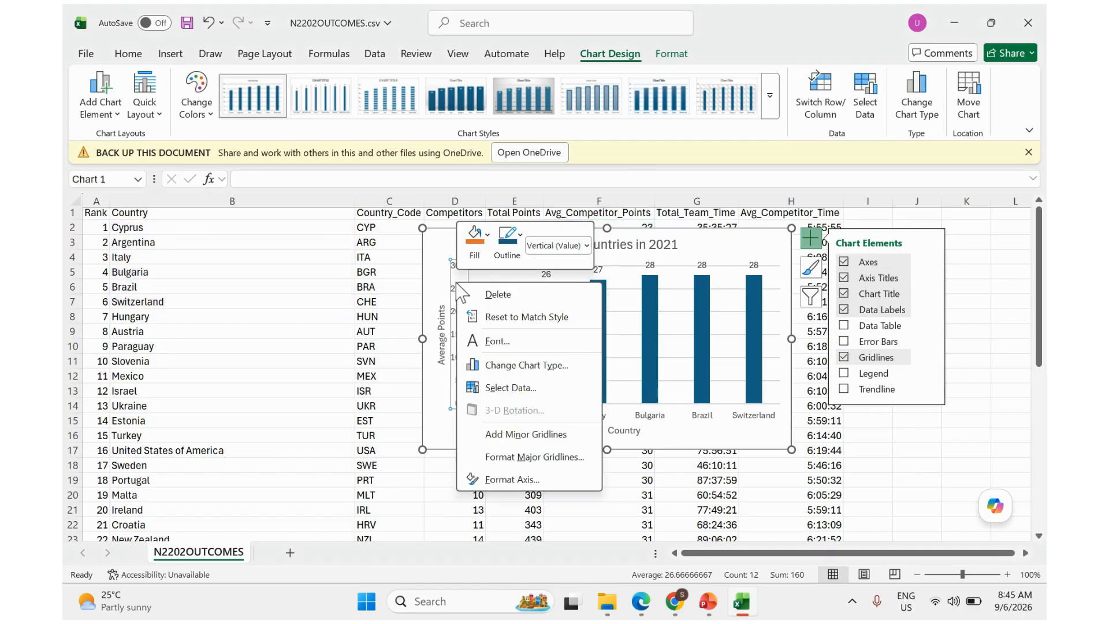
{"action": "left_click", "coordinate": [501, 480]}
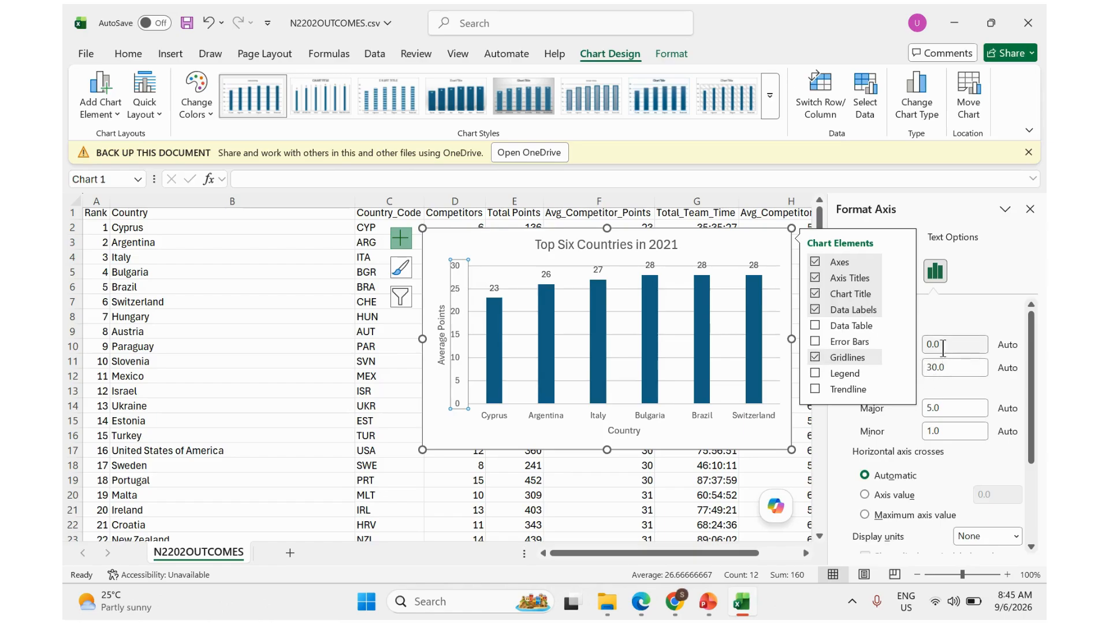
{"action": "left_click_drag", "start_coordinate": [945, 346], "coordinate": [917, 345]}
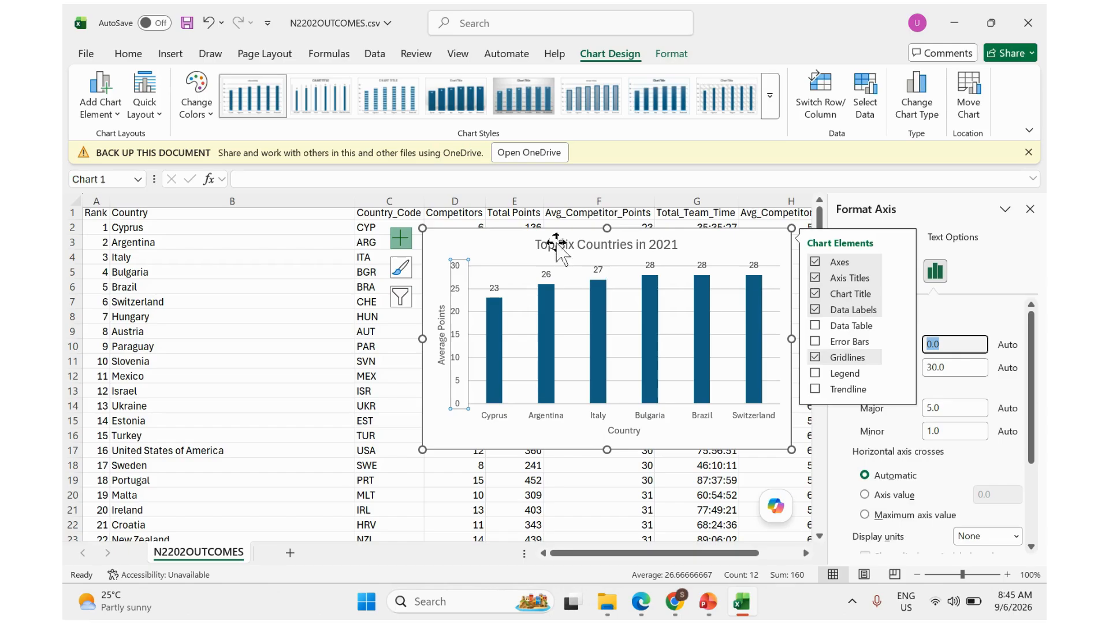
{"action": "left_click", "coordinate": [405, 244]}
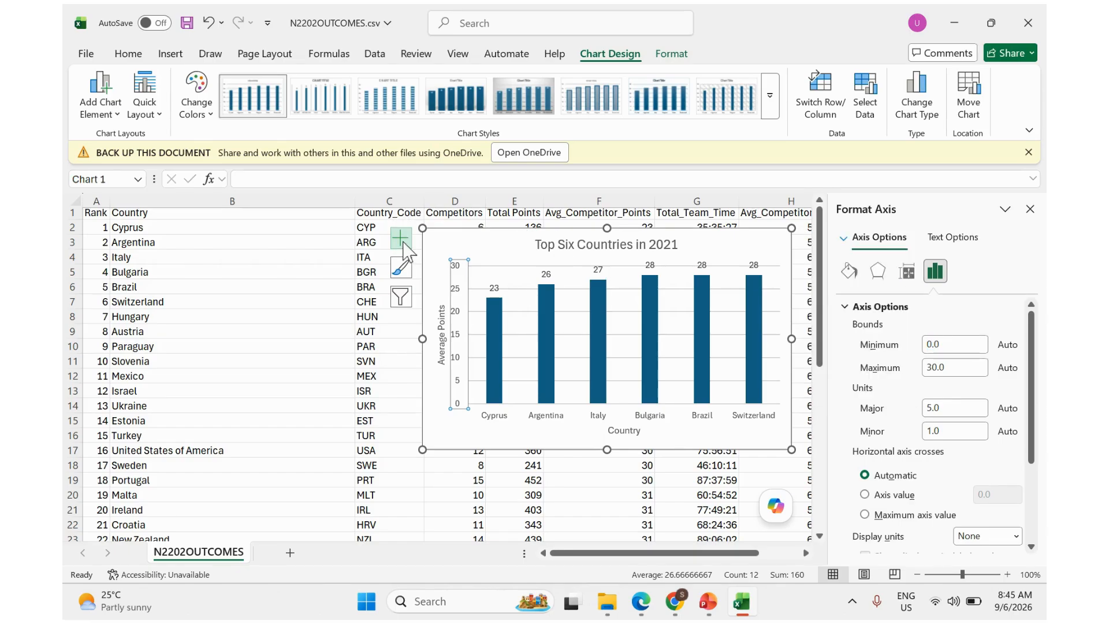
{"action": "left_click", "coordinate": [948, 345]}
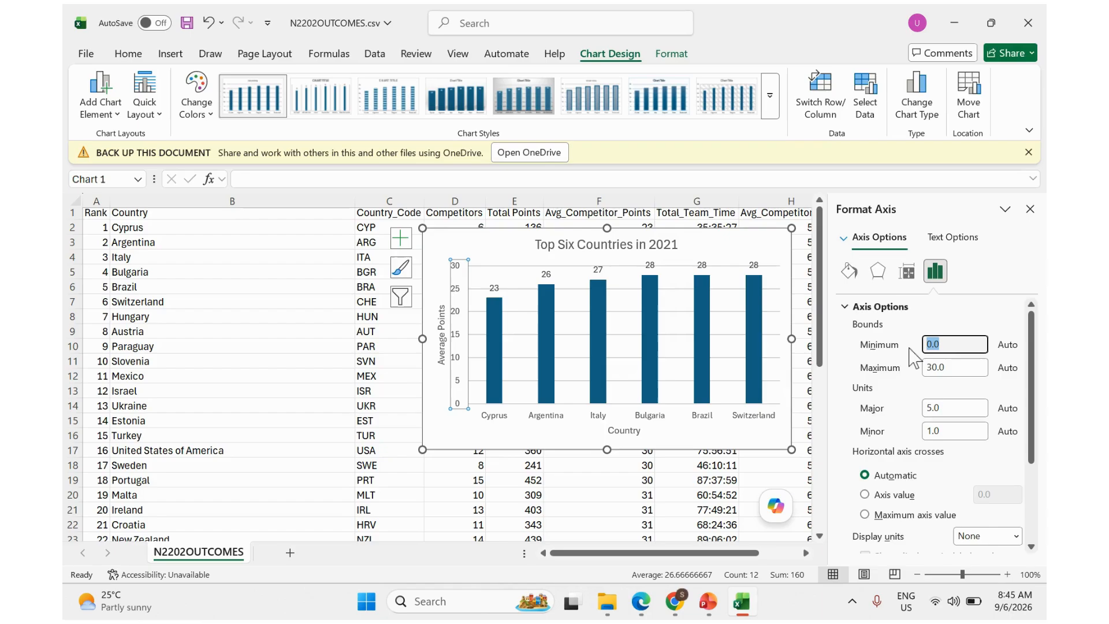
{"action": "type", "text": "0"}
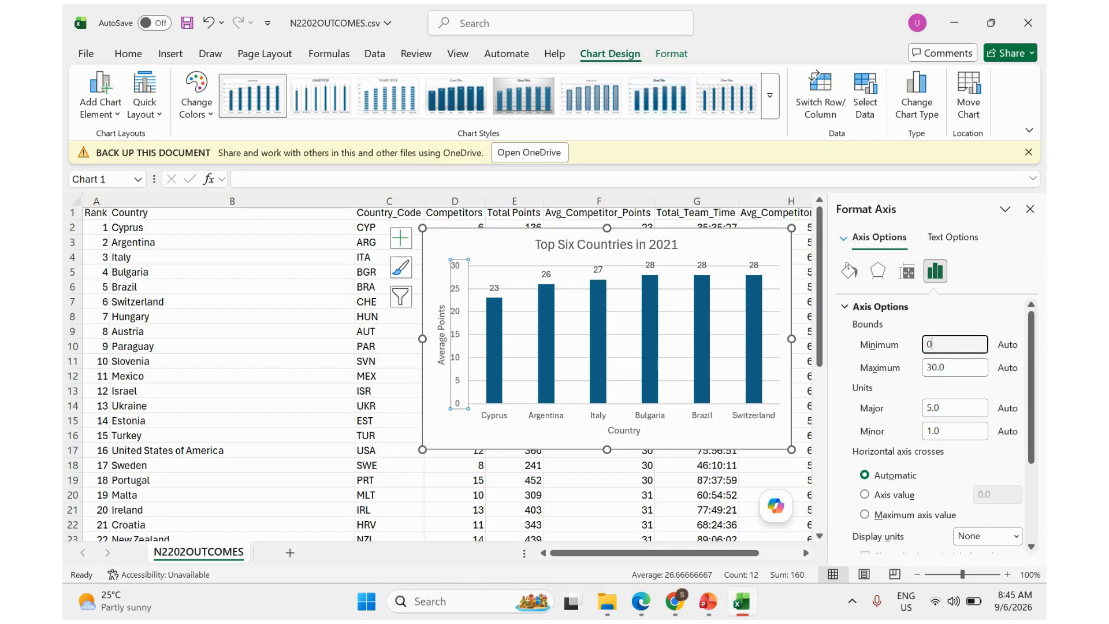
{"action": "left_click", "coordinate": [951, 368]}
{"action": "type", "text": "32"}
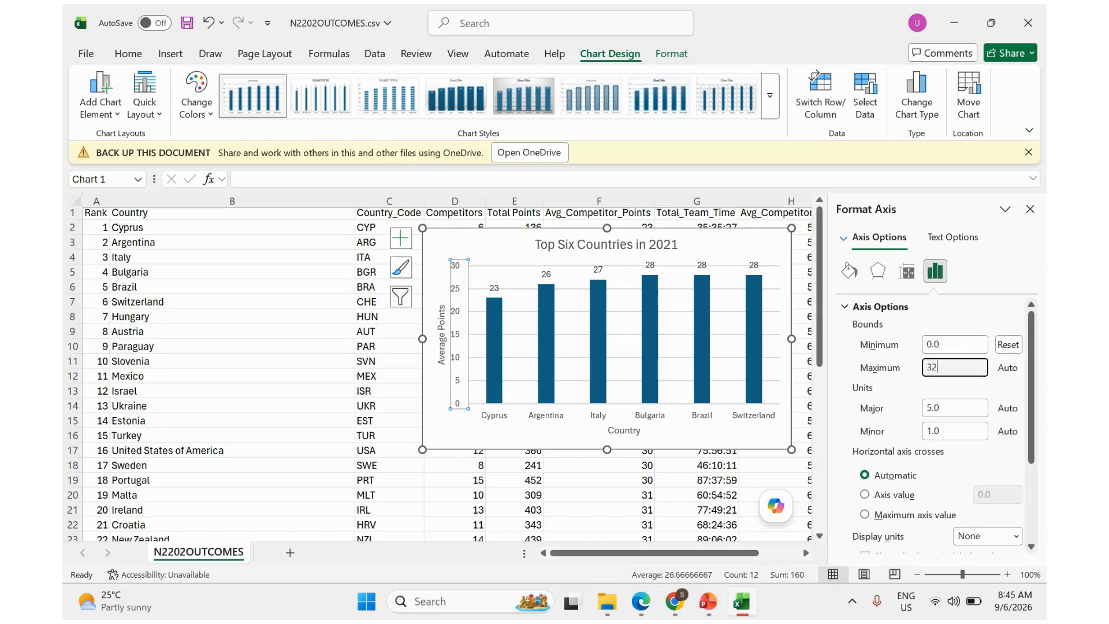
- Set the value axis's major unit to 4
{"action": "left_click", "coordinate": [941, 408]}
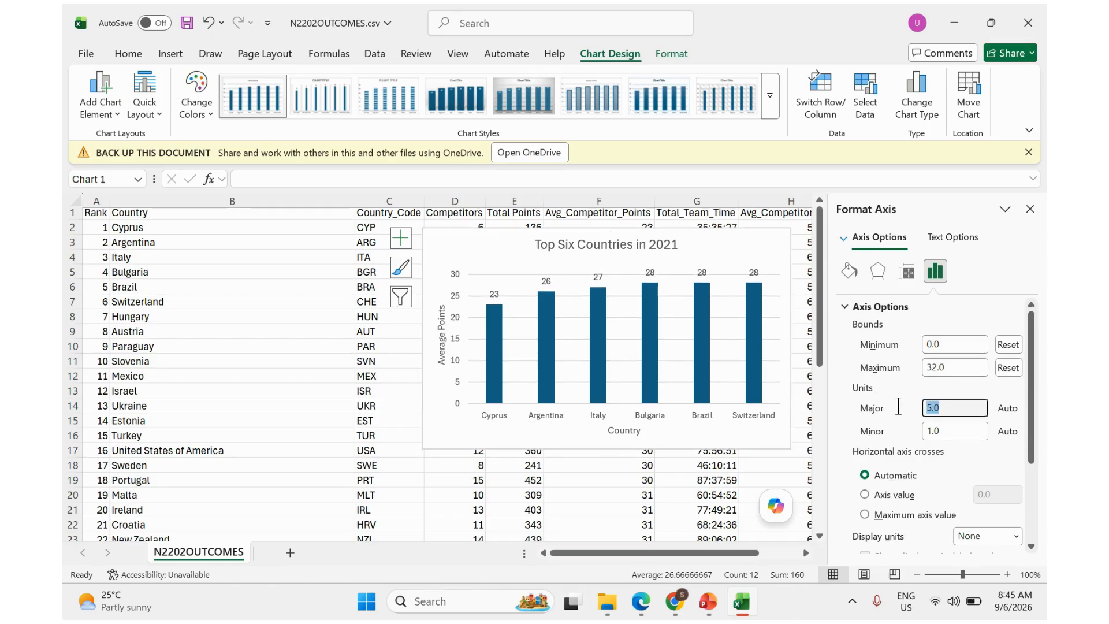
{"action": "type", "text": "4"}
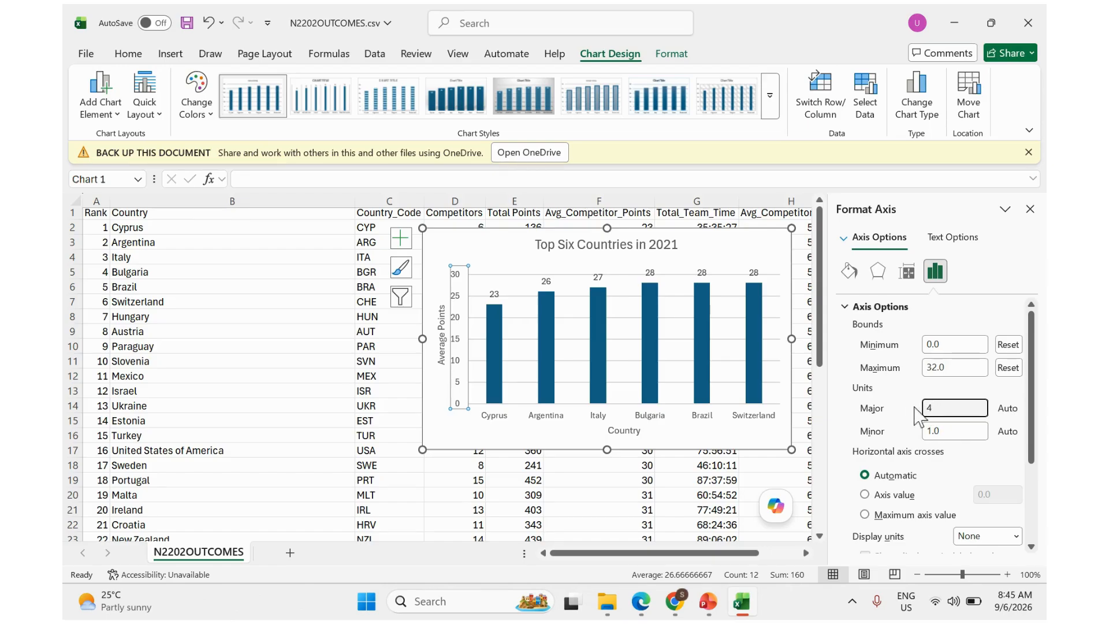
{"action": "left_click", "coordinate": [436, 248]}
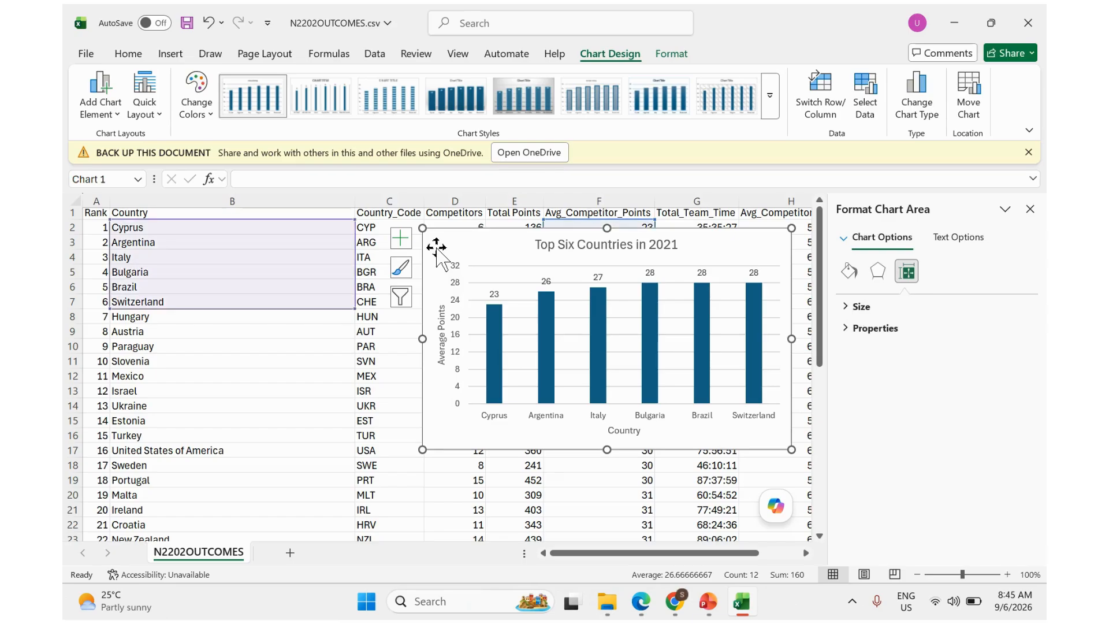
- In the exam paper's question 27, highlight "chart to the left of the bullets" and the title "Event Entries"
{"action": "left_click", "coordinate": [651, 611]}
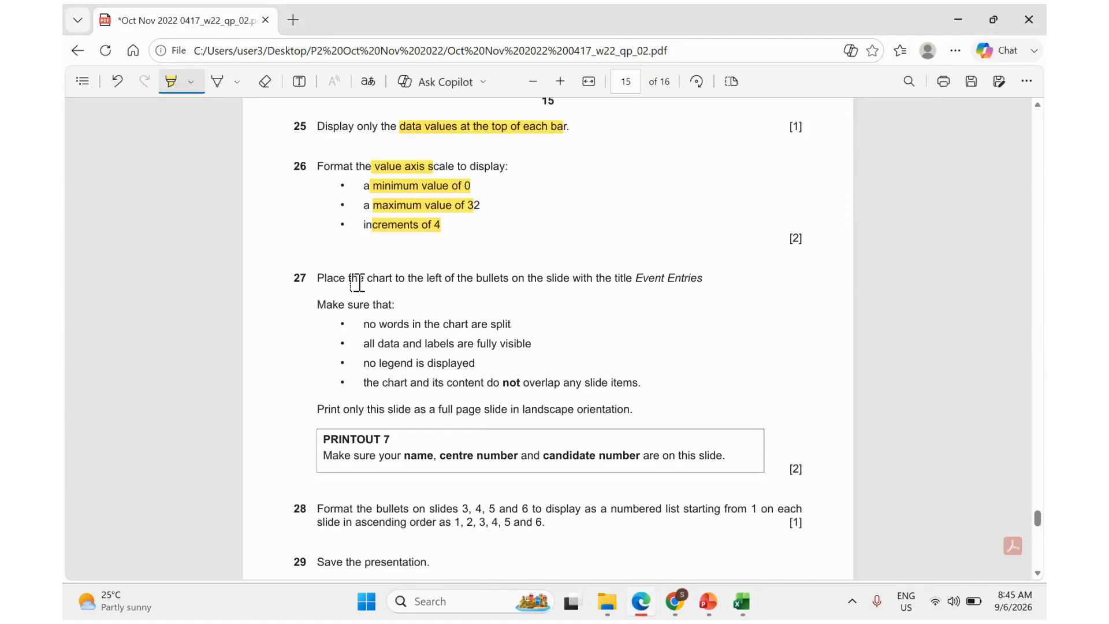
{"action": "left_click_drag", "start_coordinate": [360, 280], "coordinate": [503, 277]}
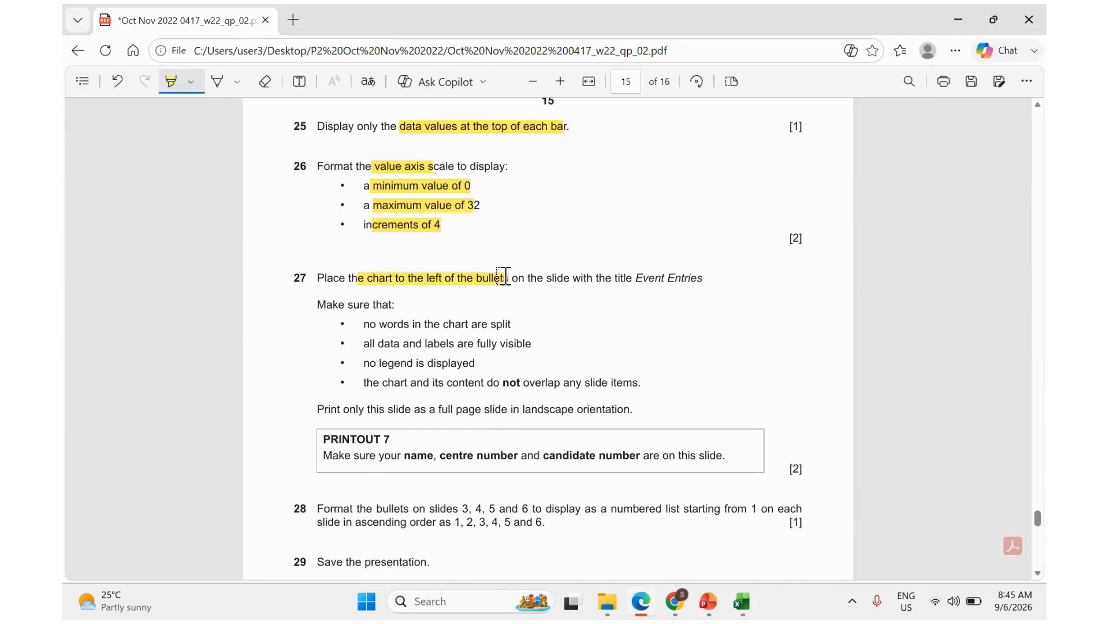
{"action": "left_click_drag", "start_coordinate": [619, 278], "coordinate": [702, 279]}
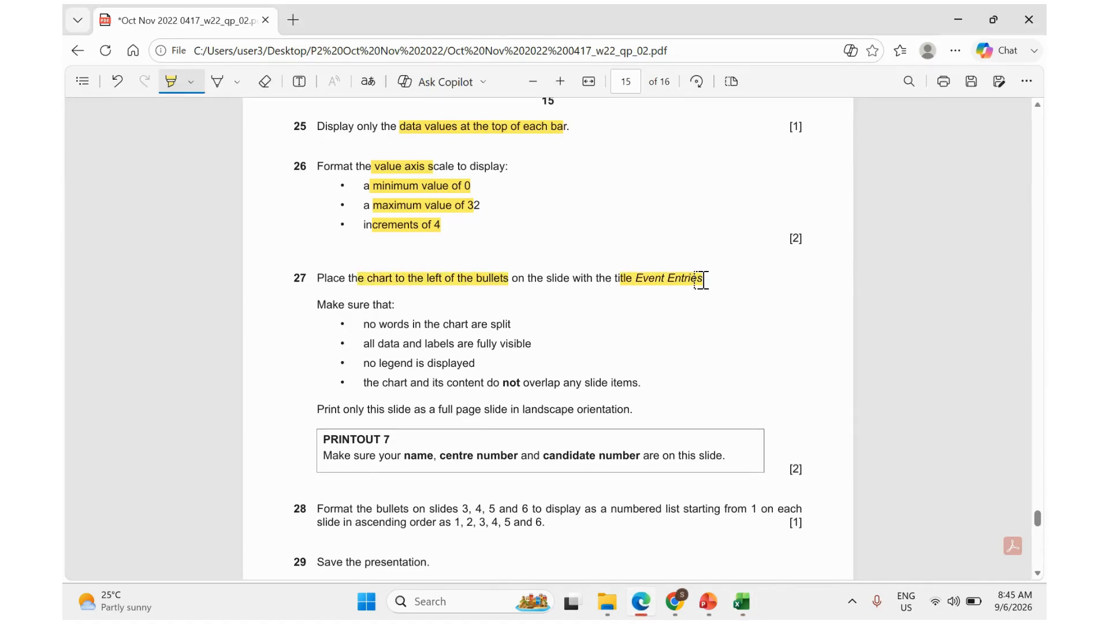
- Switch to PowerPoint and narrow the bullet text box on the Event Entries slide to its right half, clearing space on the left
{"action": "left_click", "coordinate": [708, 601]}
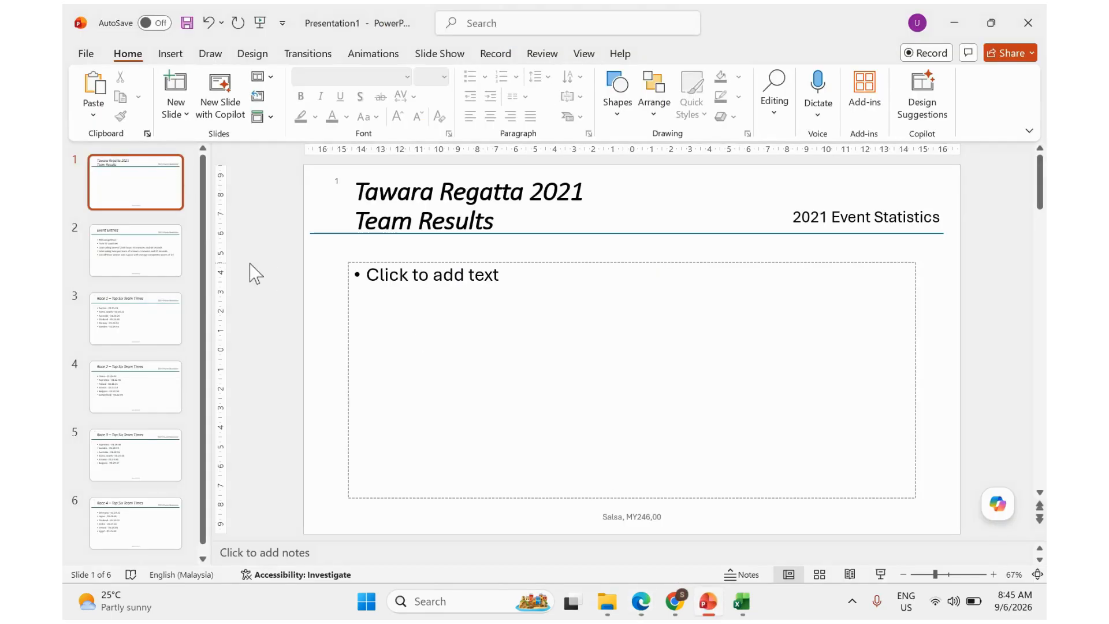
{"action": "scroll", "coordinate": [141, 438], "scroll_direction": "down", "scroll_amount": 1}
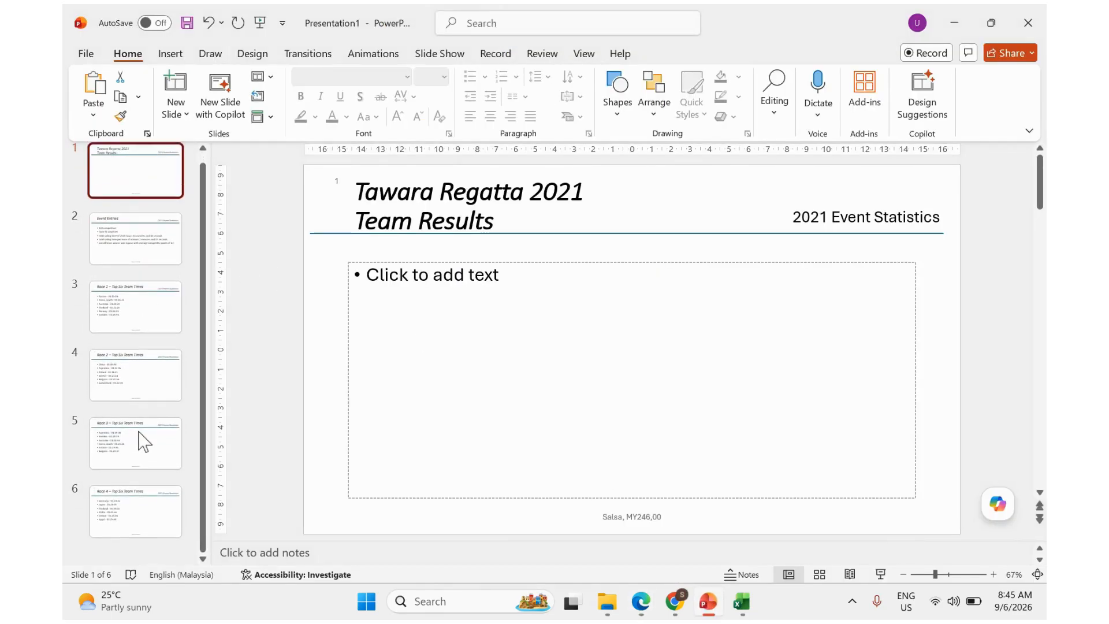
{"action": "left_click", "coordinate": [133, 263]}
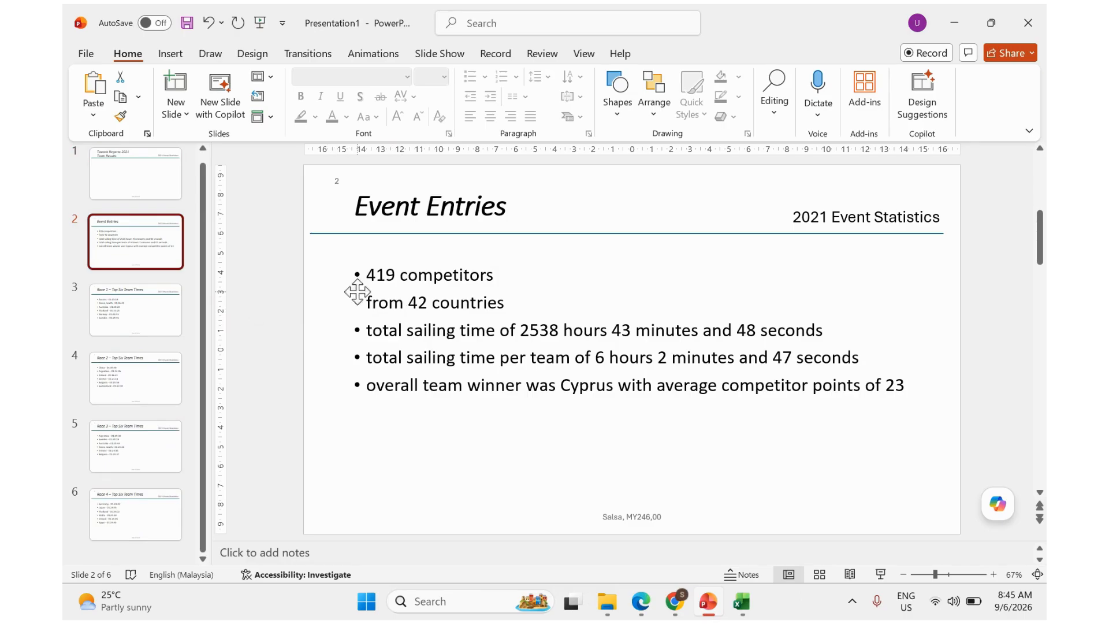
{"action": "left_click", "coordinate": [384, 320]}
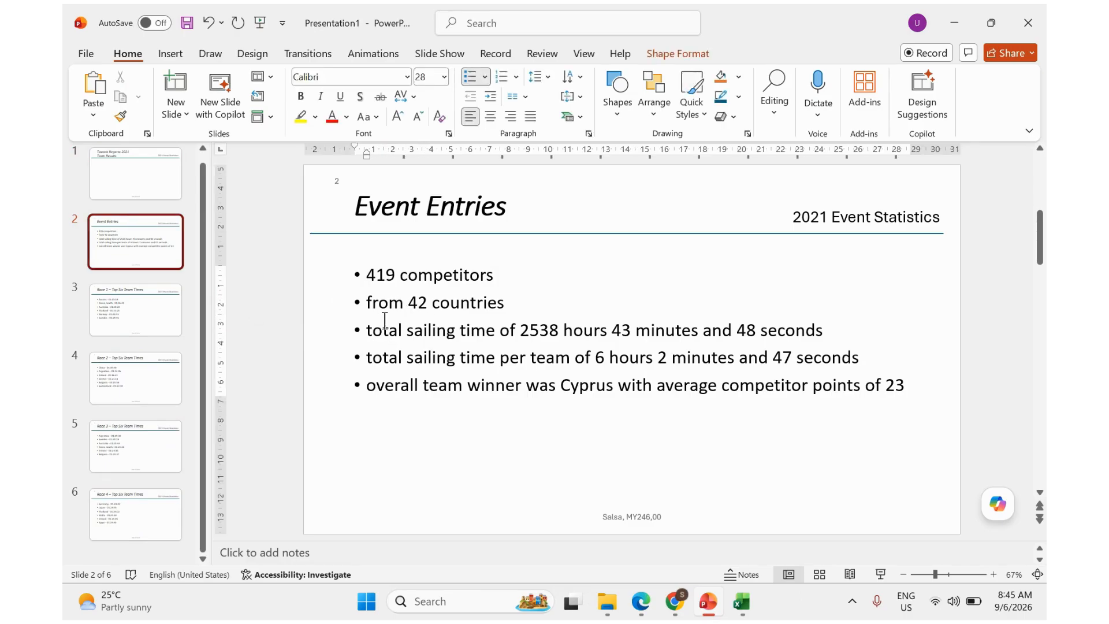
{"action": "left_click", "coordinate": [349, 380]}
{"action": "left_click_drag", "start_coordinate": [349, 380], "coordinate": [608, 380]}
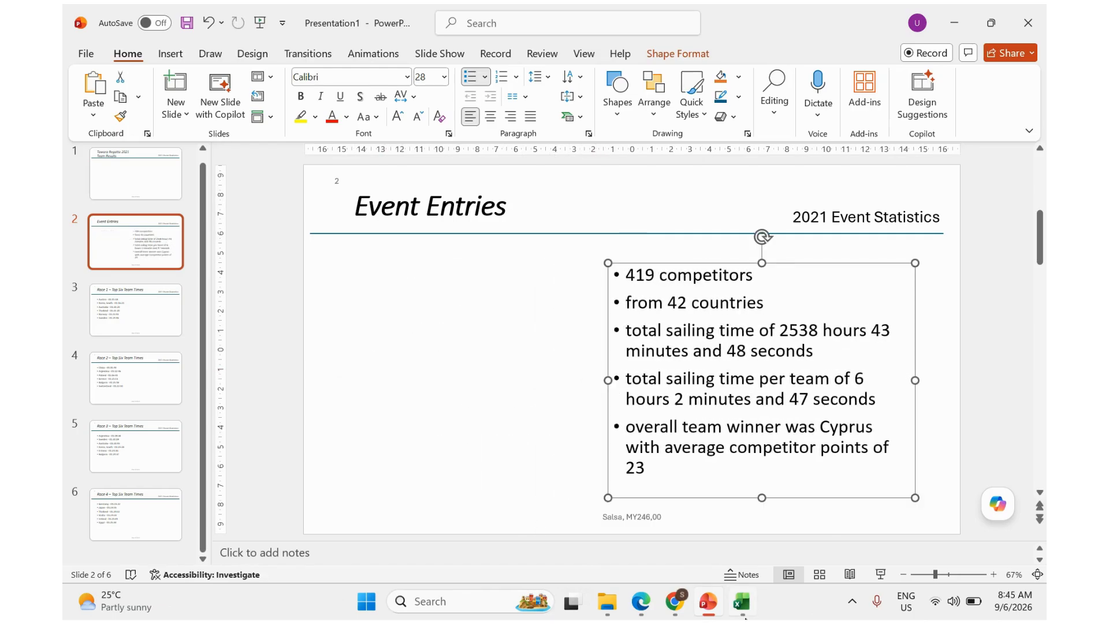
- Copy the finished chart from Excel and paste it onto the Event Entries slide in PowerPoint
{"action": "left_click", "coordinate": [743, 601]}
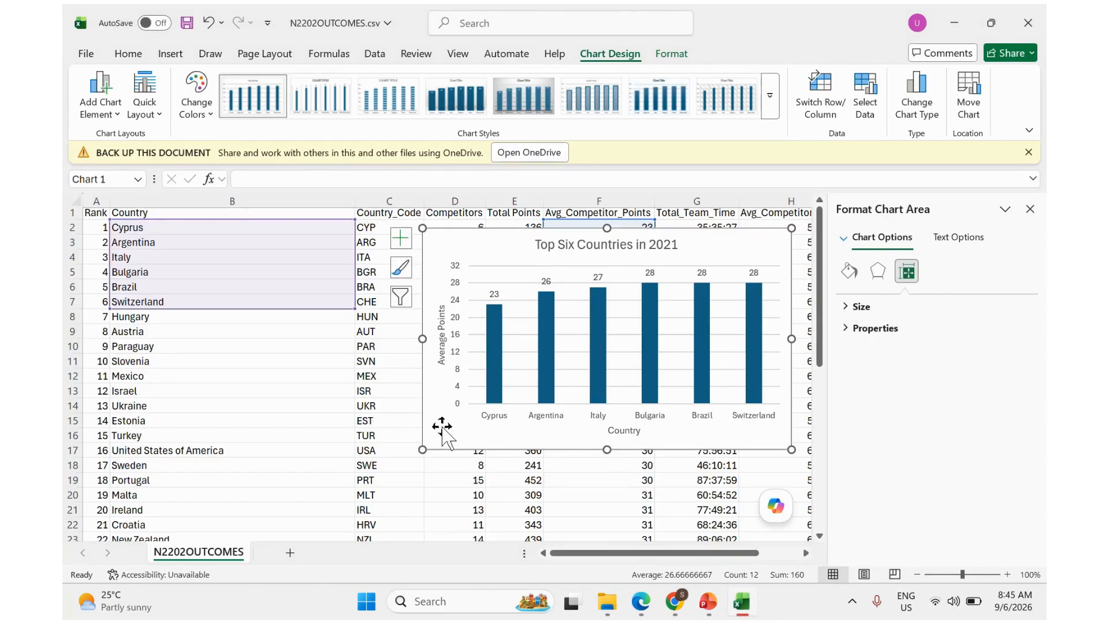
{"action": "left_click", "coordinate": [954, 23]}
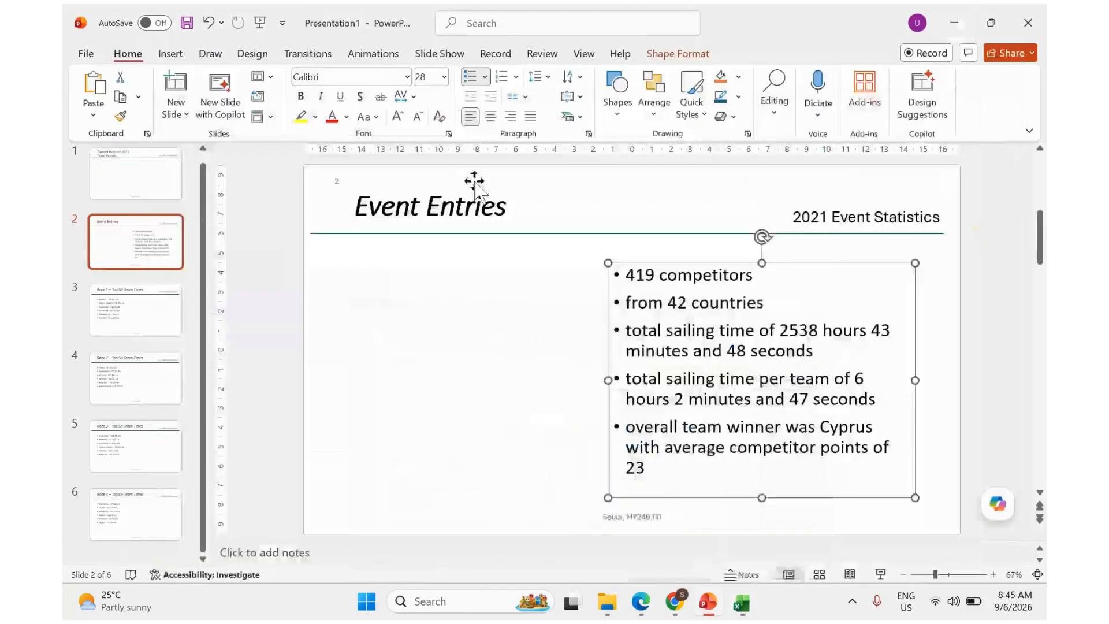
{"action": "left_click", "coordinate": [437, 297]}
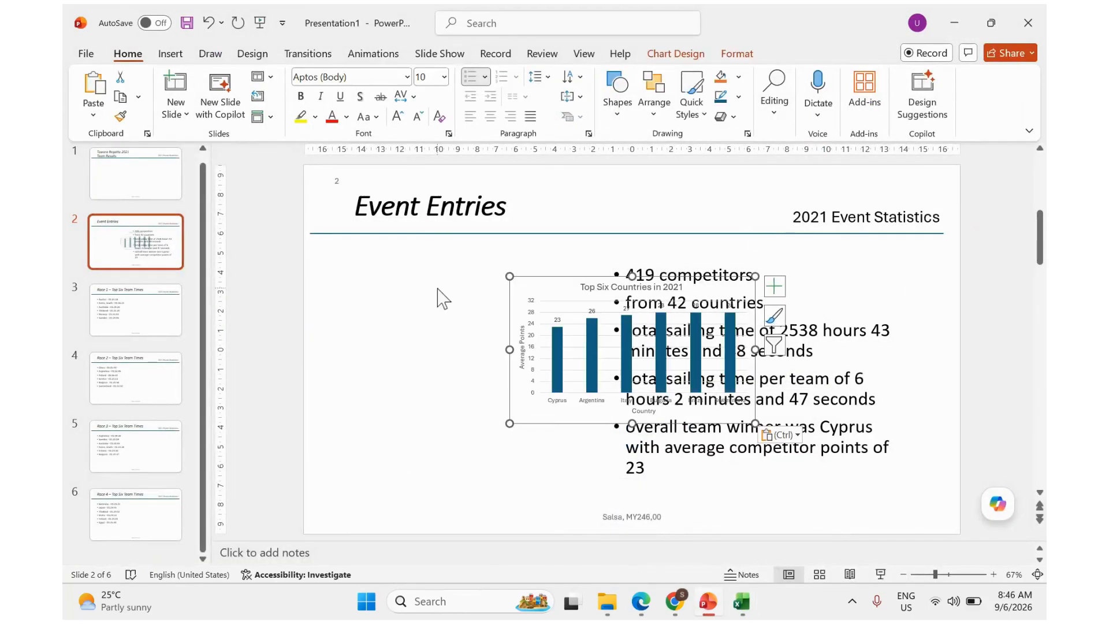
- Move the pasted chart into the empty space to the left of the bullets on the Event Entries slide
{"action": "left_click_drag", "start_coordinate": [539, 289], "coordinate": [364, 287]}
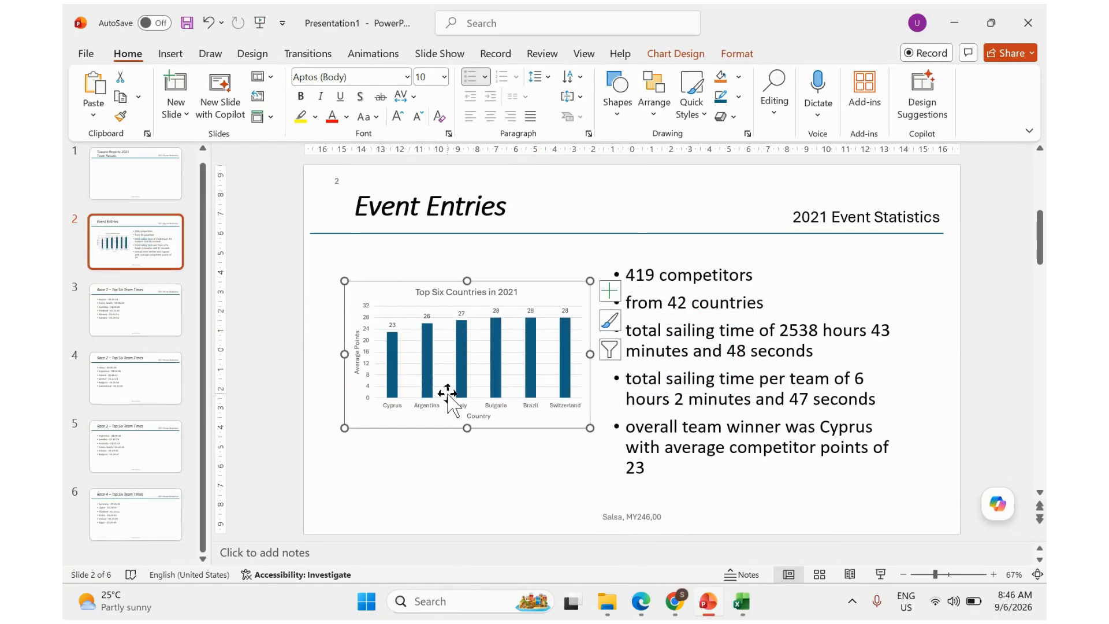
- Switch to the exam paper in Edge and highlight question 27's four chart requirements and its instruction to print only this slide full page
{"action": "left_click", "coordinate": [641, 601]}
{"action": "scroll", "coordinate": [434, 455], "scroll_direction": "down", "scroll_amount": 3}
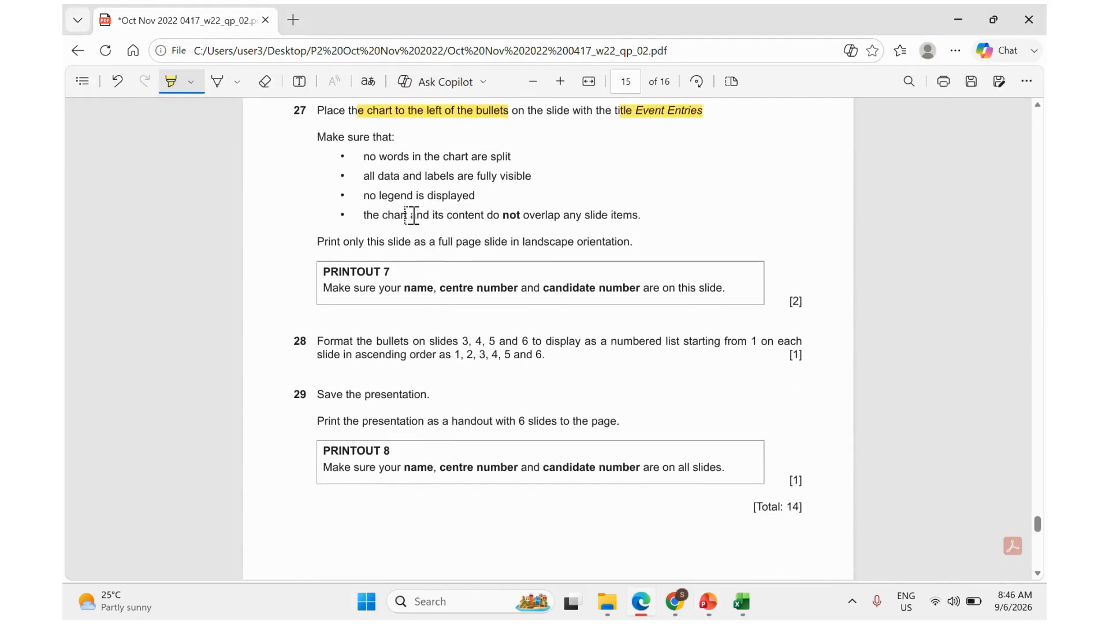
{"action": "left_click_drag", "start_coordinate": [361, 152], "coordinate": [506, 157]}
{"action": "left_click_drag", "start_coordinate": [377, 175], "coordinate": [489, 177]}
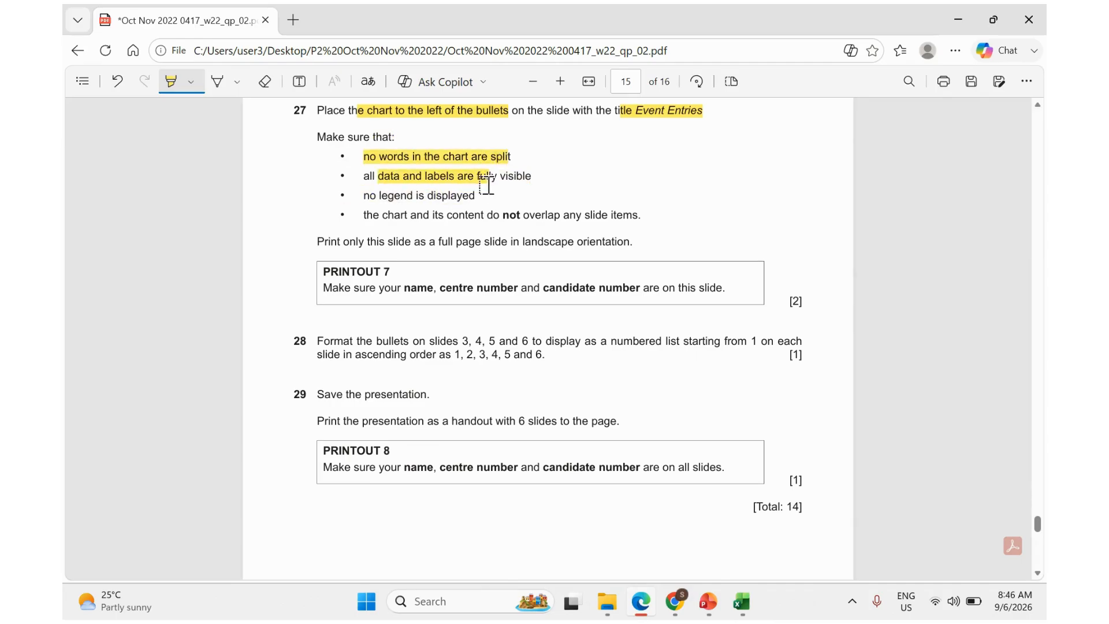
{"action": "left_click_drag", "start_coordinate": [392, 196], "coordinate": [487, 197]}
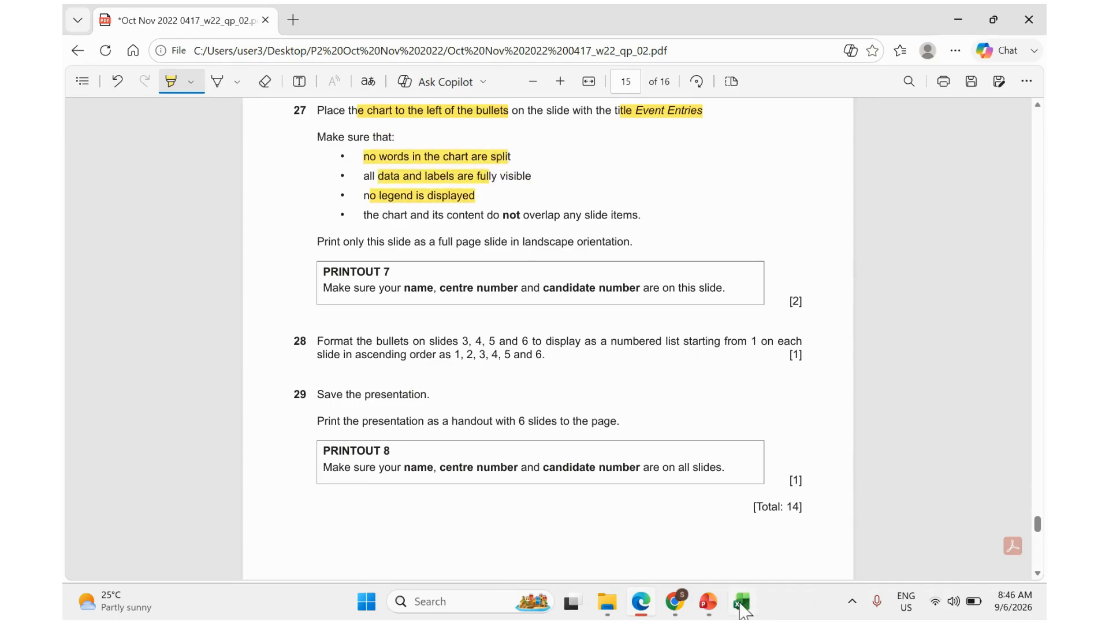
{"action": "left_click", "coordinate": [742, 603]}
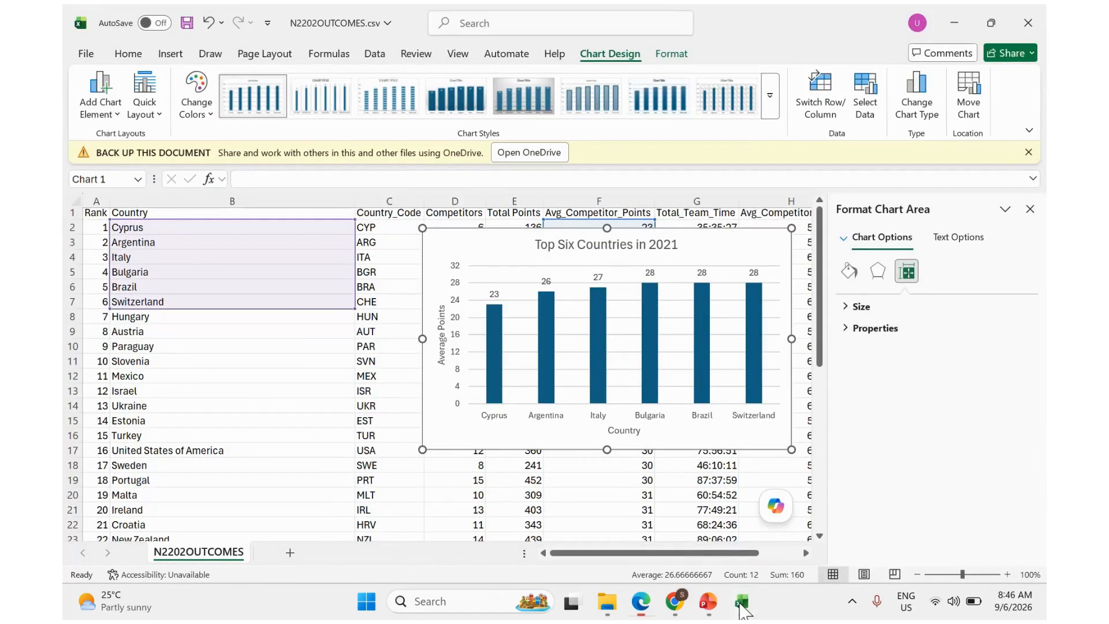
{"action": "left_click", "coordinate": [742, 606]}
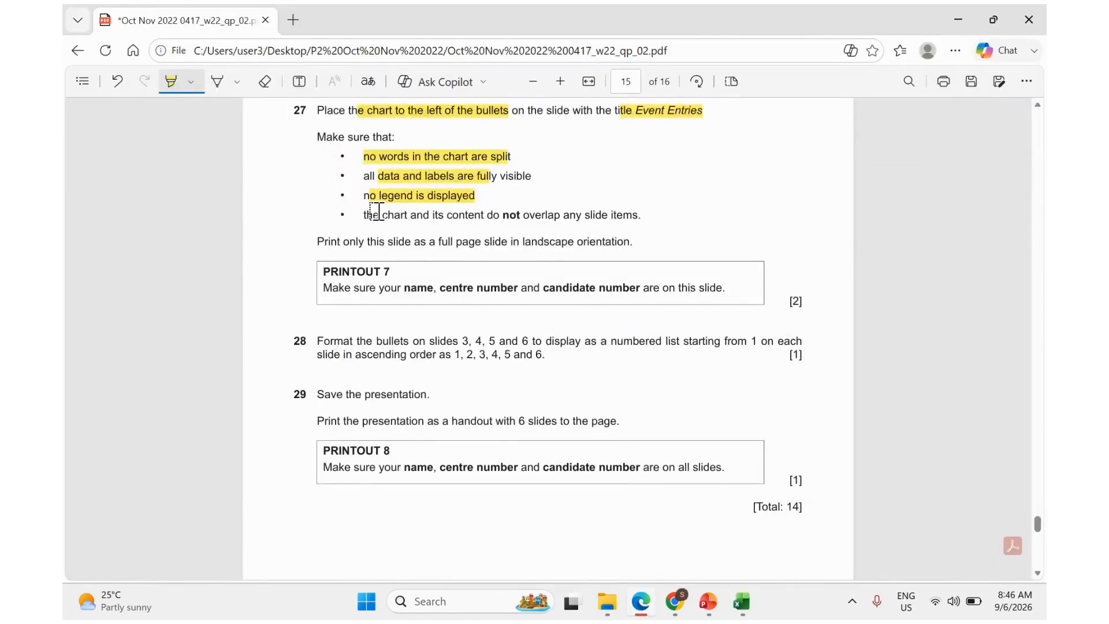
{"action": "left_click_drag", "start_coordinate": [376, 212], "coordinate": [535, 214]}
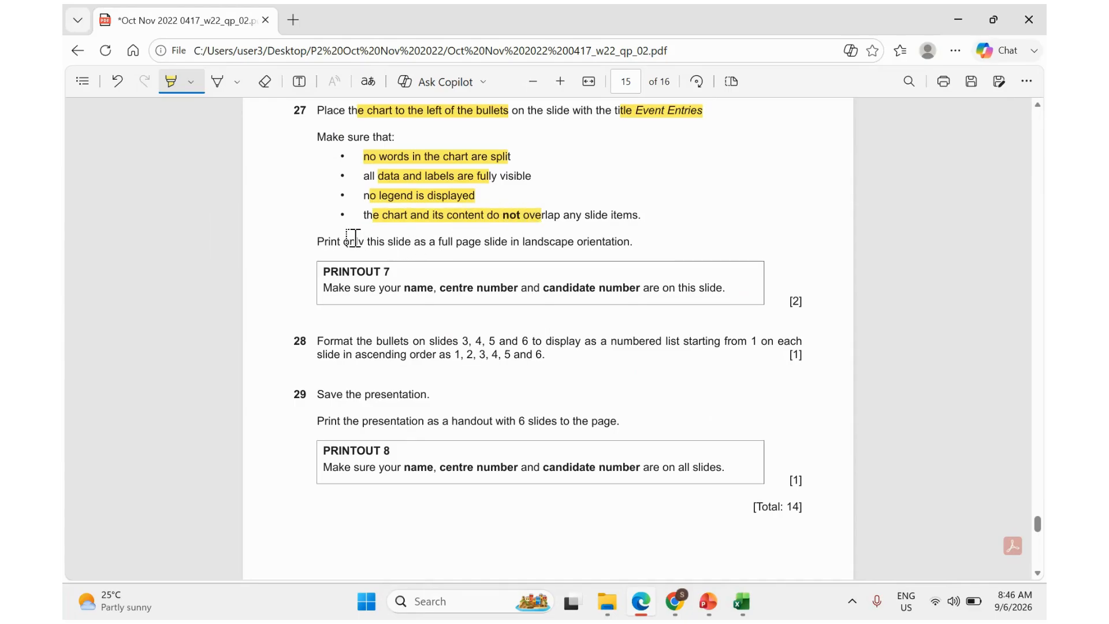
{"action": "left_click_drag", "start_coordinate": [353, 239], "coordinate": [486, 241]}
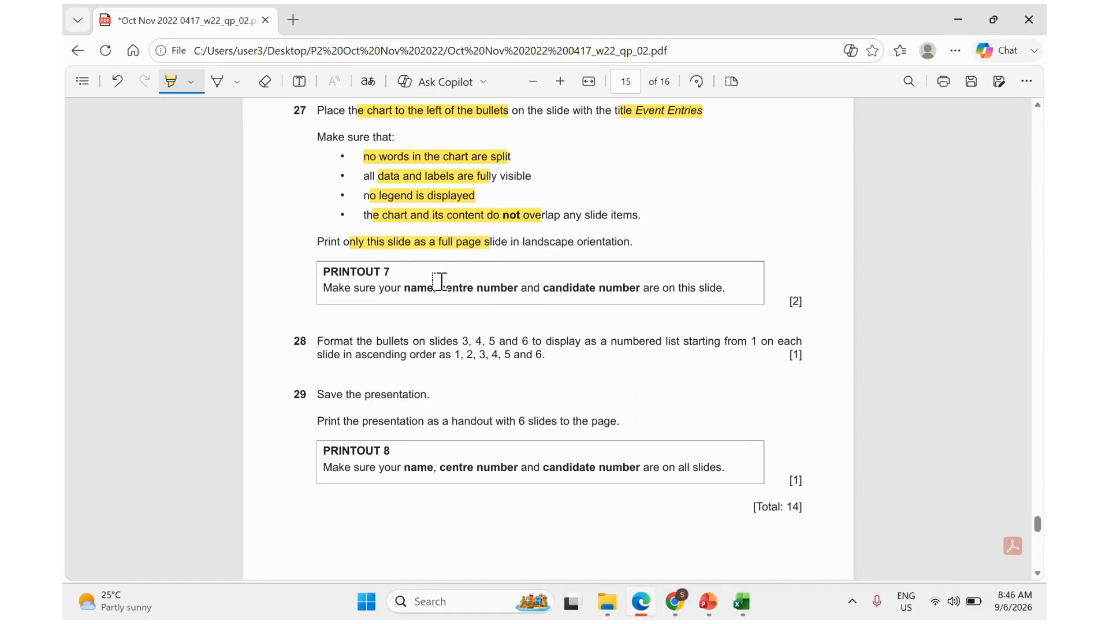
- Switch to PowerPoint and check the print layout options and preview for printing the Event Entries slide as a full page slide
{"action": "mouse_move", "coordinate": [705, 614]}
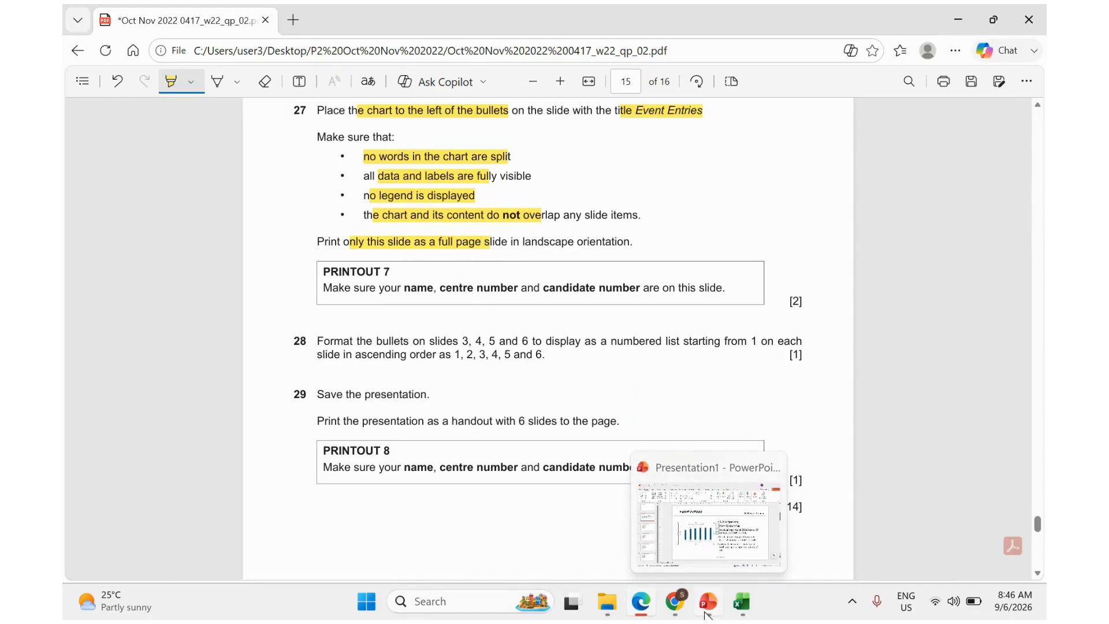
{"action": "left_click", "coordinate": [705, 614]}
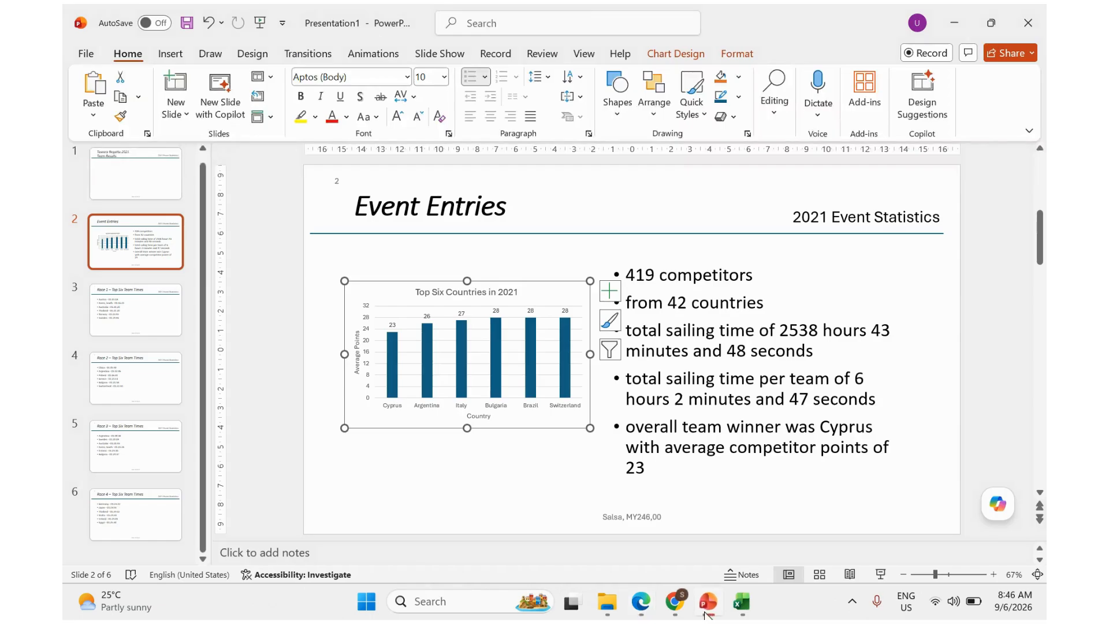
{"action": "left_click", "coordinate": [87, 56]}
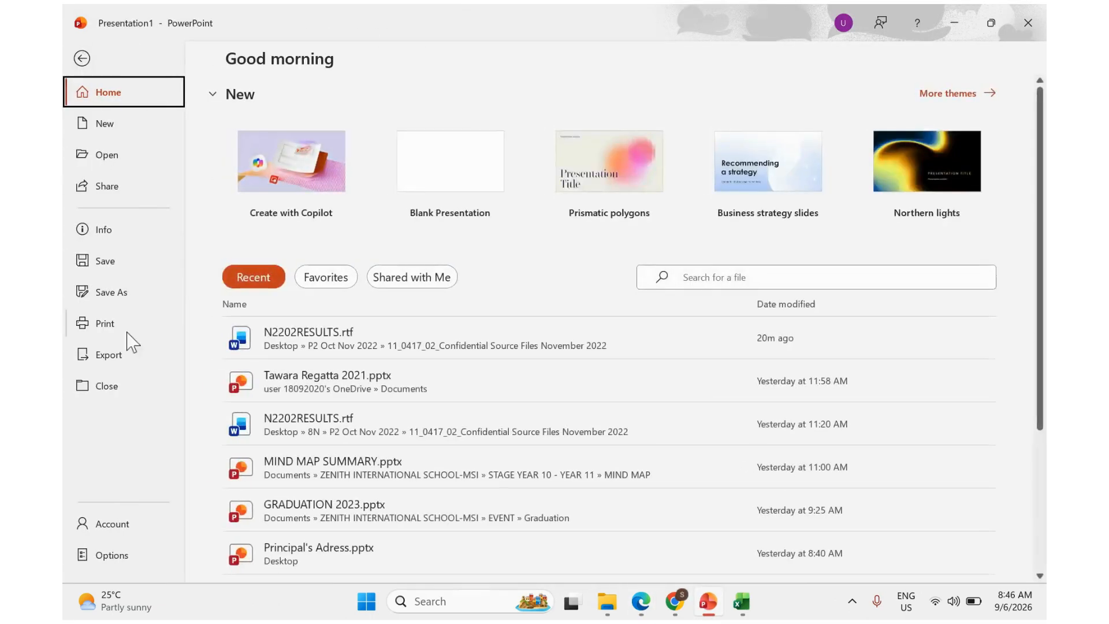
{"action": "left_click", "coordinate": [101, 322]}
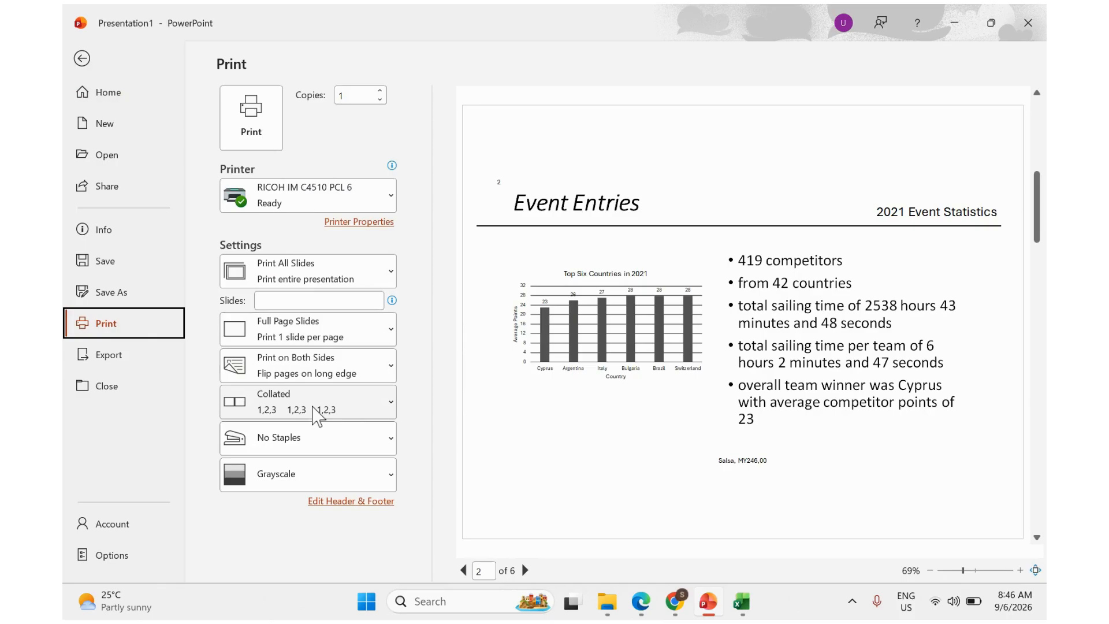
{"action": "left_click", "coordinate": [284, 338]}
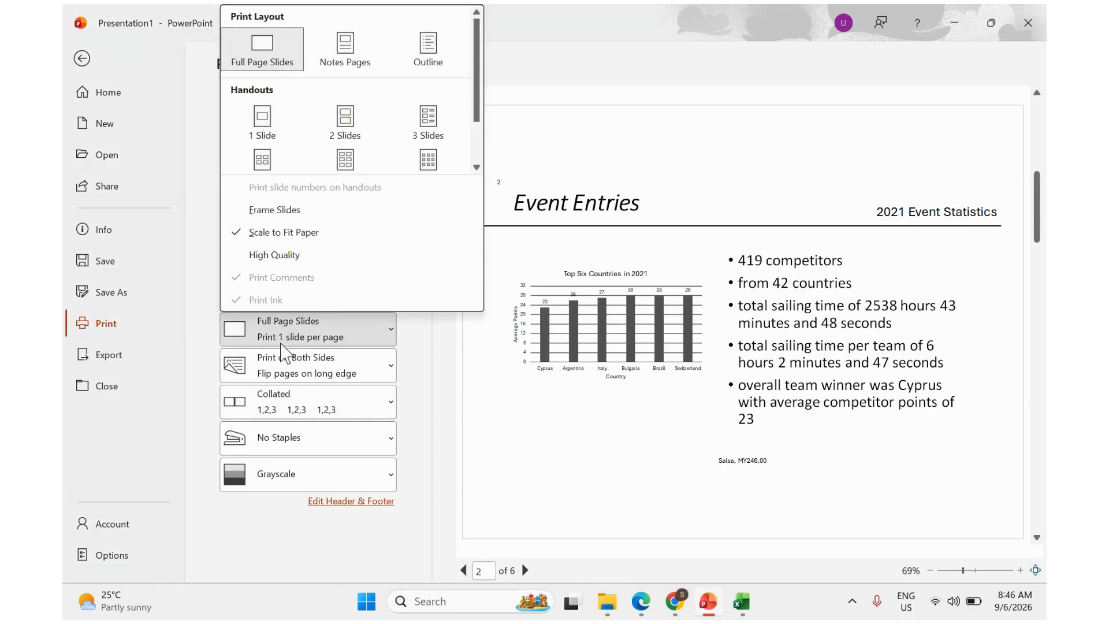
{"action": "left_click", "coordinate": [285, 338]}
{"action": "left_click", "coordinate": [284, 337]}
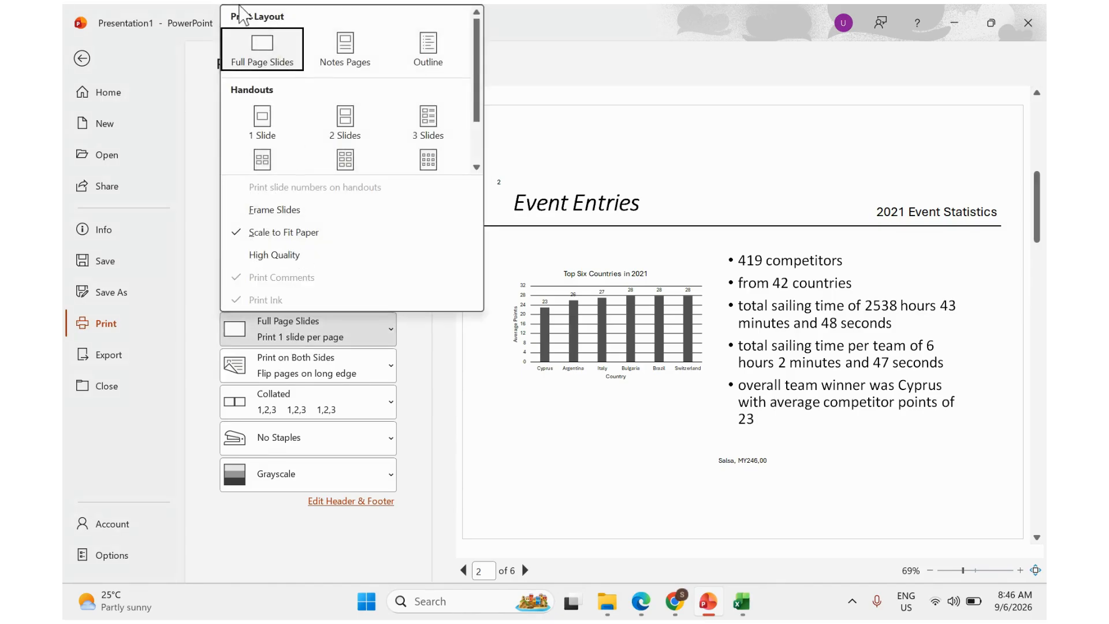
{"action": "left_click", "coordinate": [196, 236]}
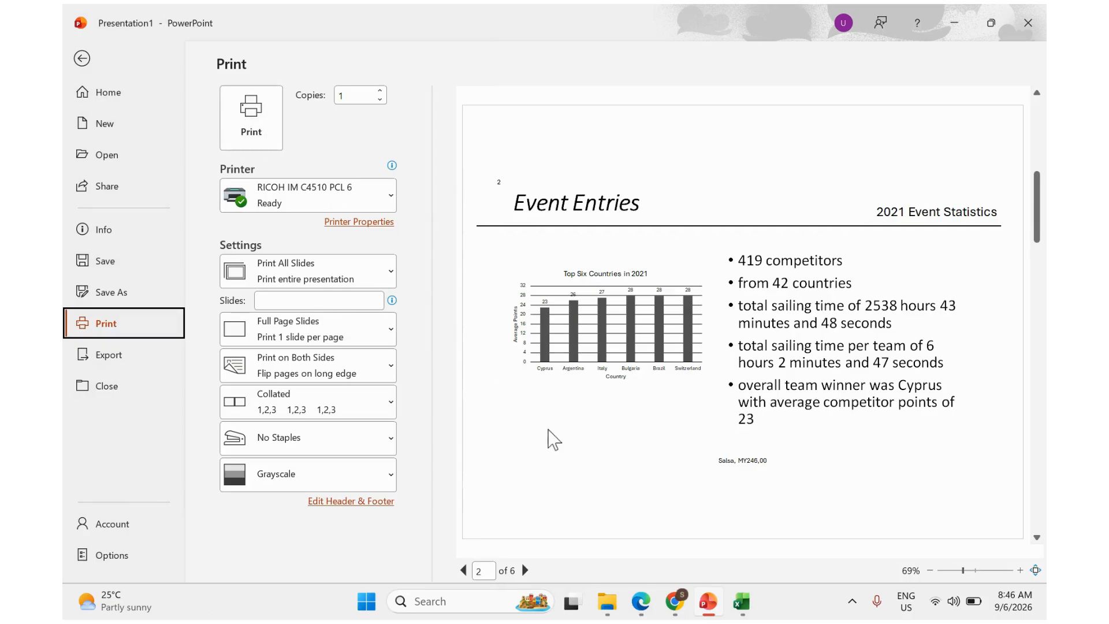
- Switch to the exam paper and highlight question 28's slides 3, 4, 5 and 6, the start from 1, and the order 1 to 6
{"action": "left_click", "coordinate": [641, 607]}
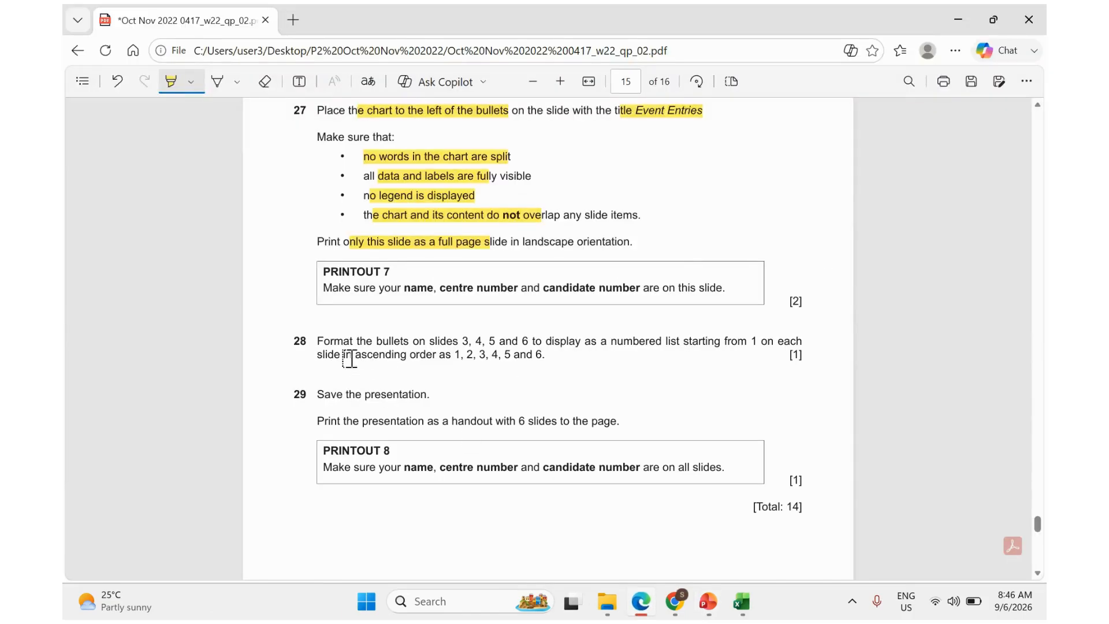
{"action": "left_click_drag", "start_coordinate": [366, 341], "coordinate": [532, 342]}
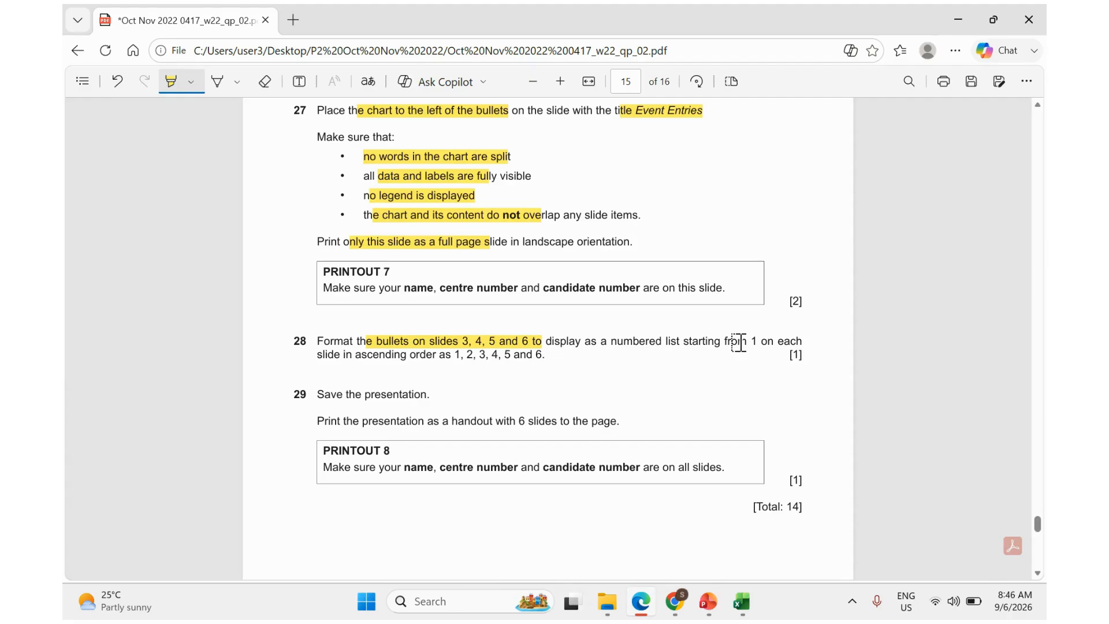
{"action": "left_click_drag", "start_coordinate": [739, 342], "coordinate": [763, 343]}
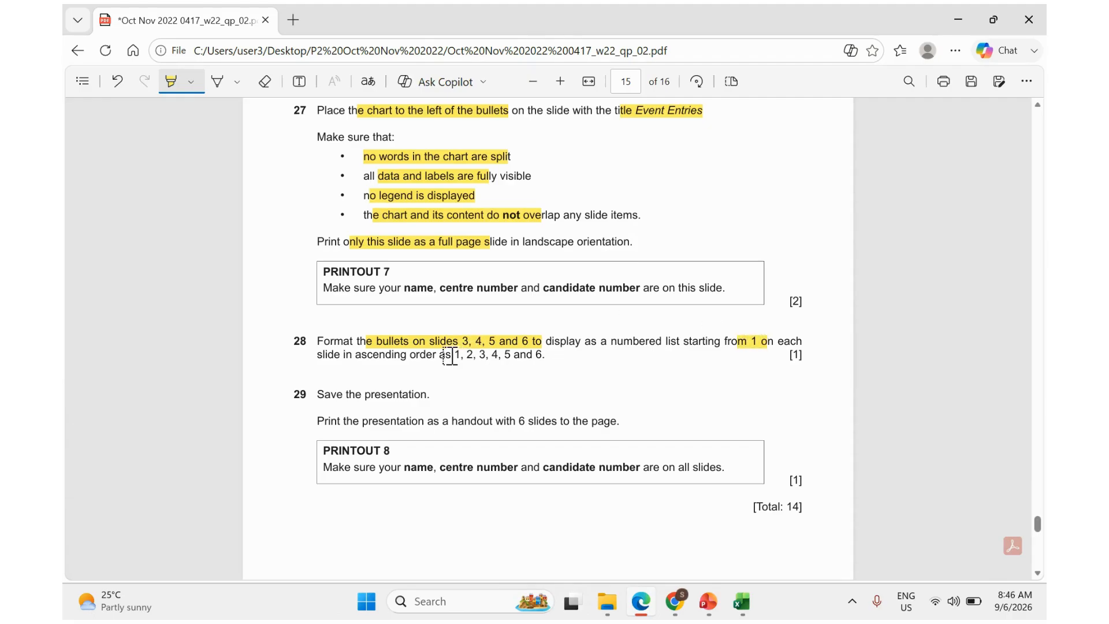
{"action": "left_click_drag", "start_coordinate": [454, 354], "coordinate": [554, 354]}
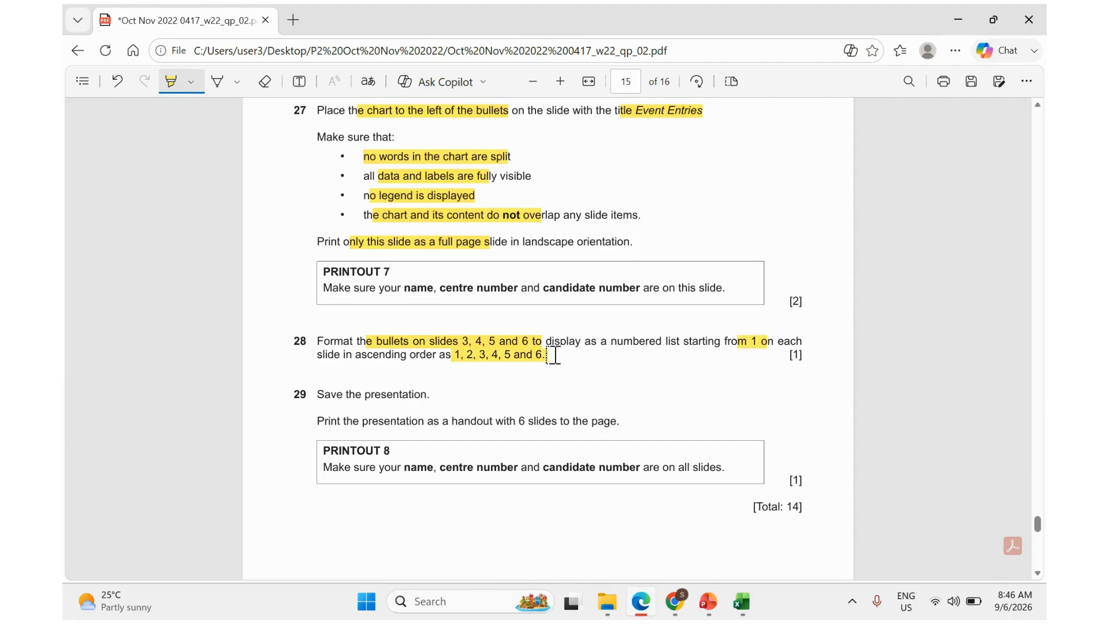
- Return to the slides in PowerPoint and format the six bullets on slide 3, Race 1, as a 1. 2. 3. numbered list
{"action": "left_click", "coordinate": [949, 26]}
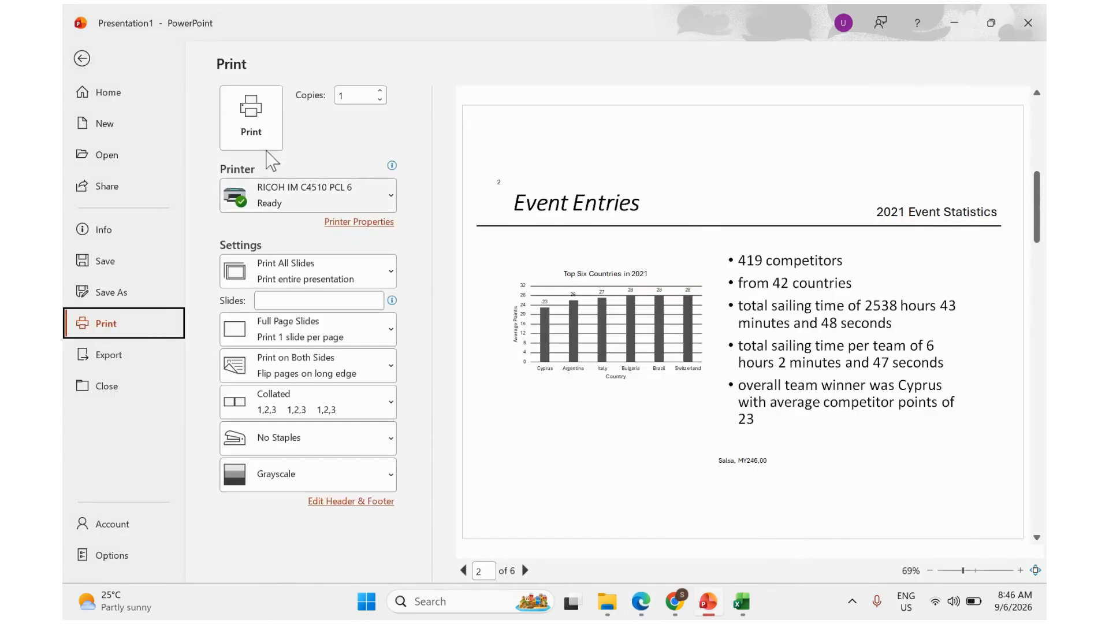
{"action": "left_click", "coordinate": [82, 58]}
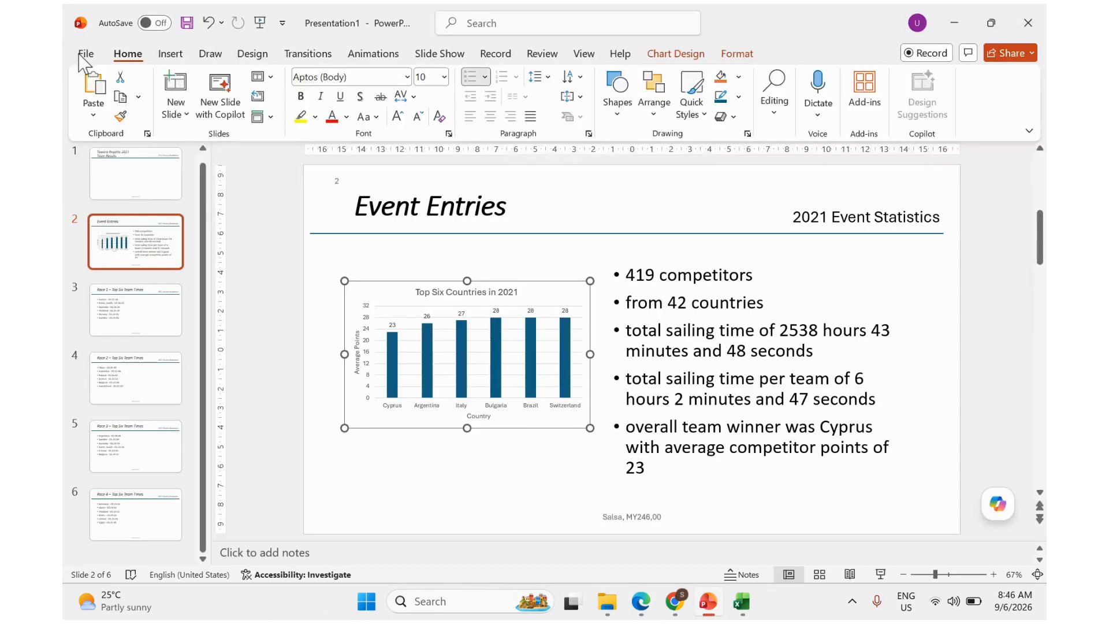
{"action": "left_click", "coordinate": [146, 323]}
{"action": "left_click", "coordinate": [402, 303]}
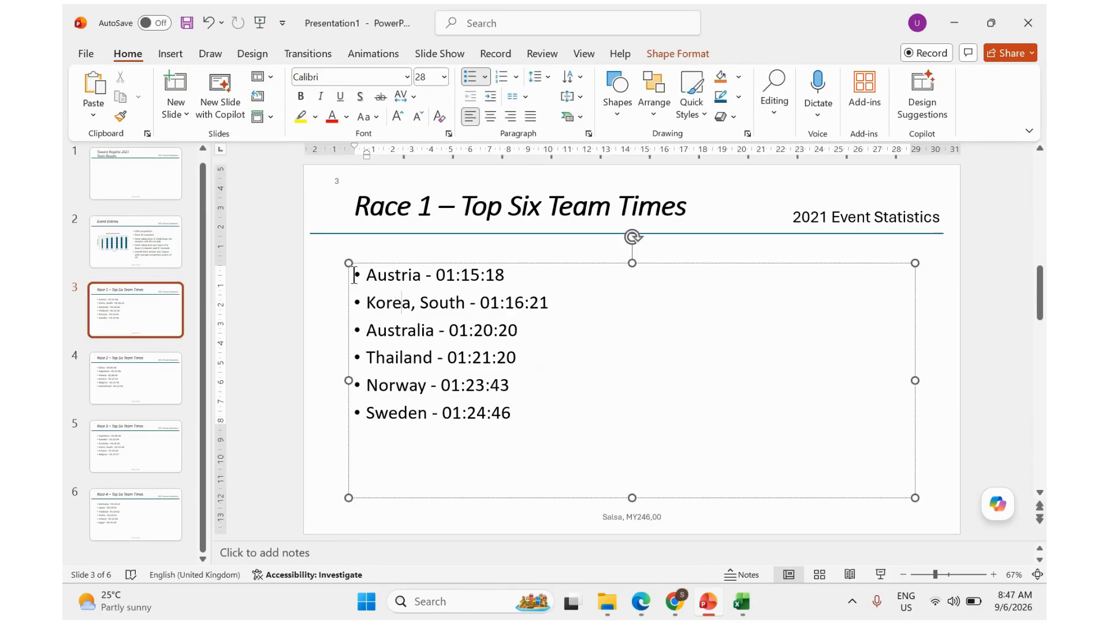
{"action": "left_click_drag", "start_coordinate": [363, 272], "coordinate": [532, 439]}
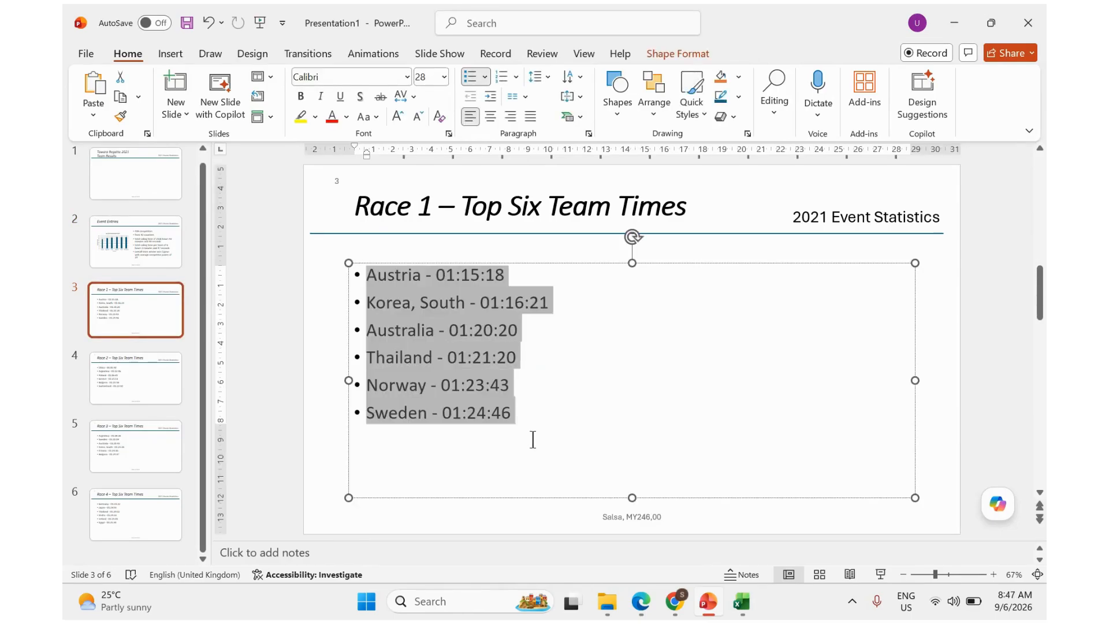
{"action": "left_click", "coordinate": [501, 76]}
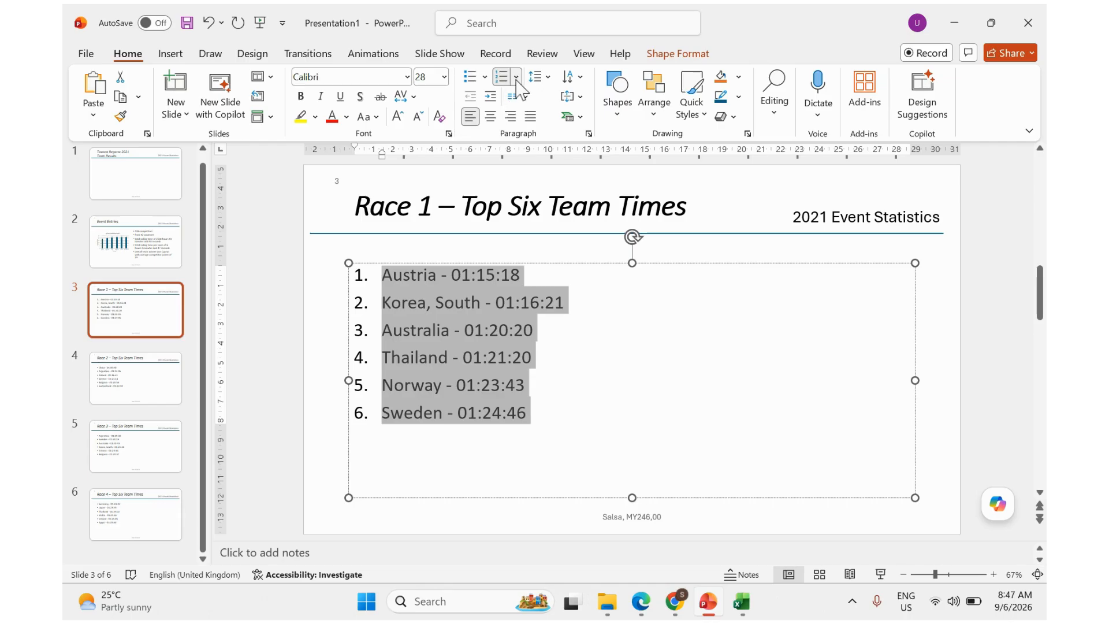
{"action": "left_click", "coordinate": [516, 76]}
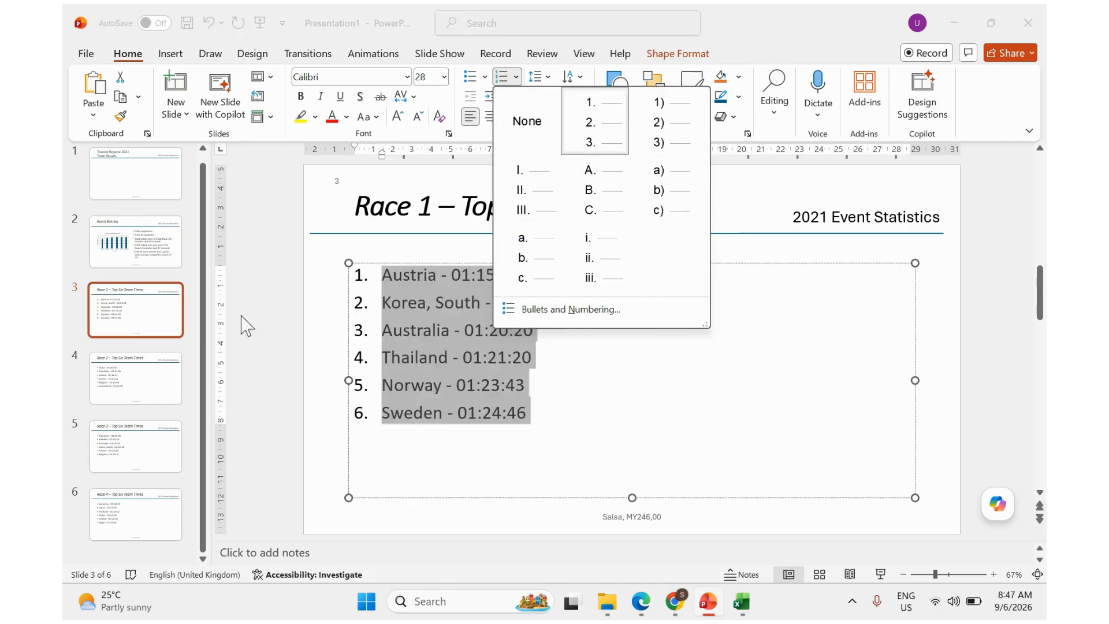
- Format the six bullets on slide 4, Race 2, as a 1. 2. 3. numbered list
{"action": "left_click", "coordinate": [155, 381]}
{"action": "left_click", "coordinate": [153, 381]}
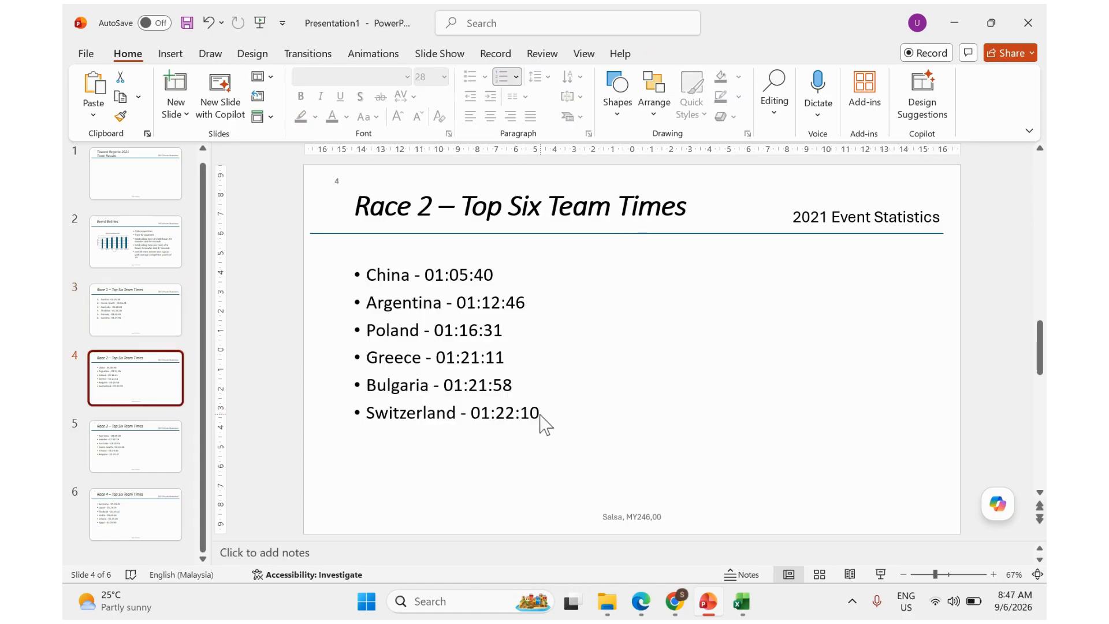
{"action": "left_click_drag", "start_coordinate": [539, 414], "coordinate": [347, 269]}
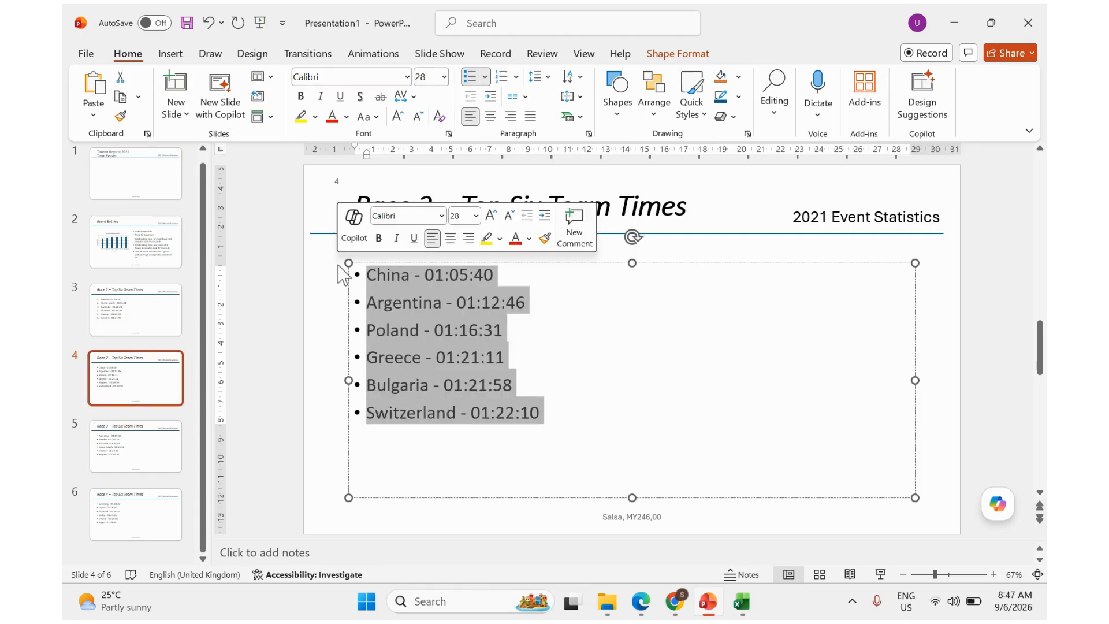
{"action": "left_click", "coordinate": [518, 78]}
{"action": "left_click", "coordinate": [617, 143]}
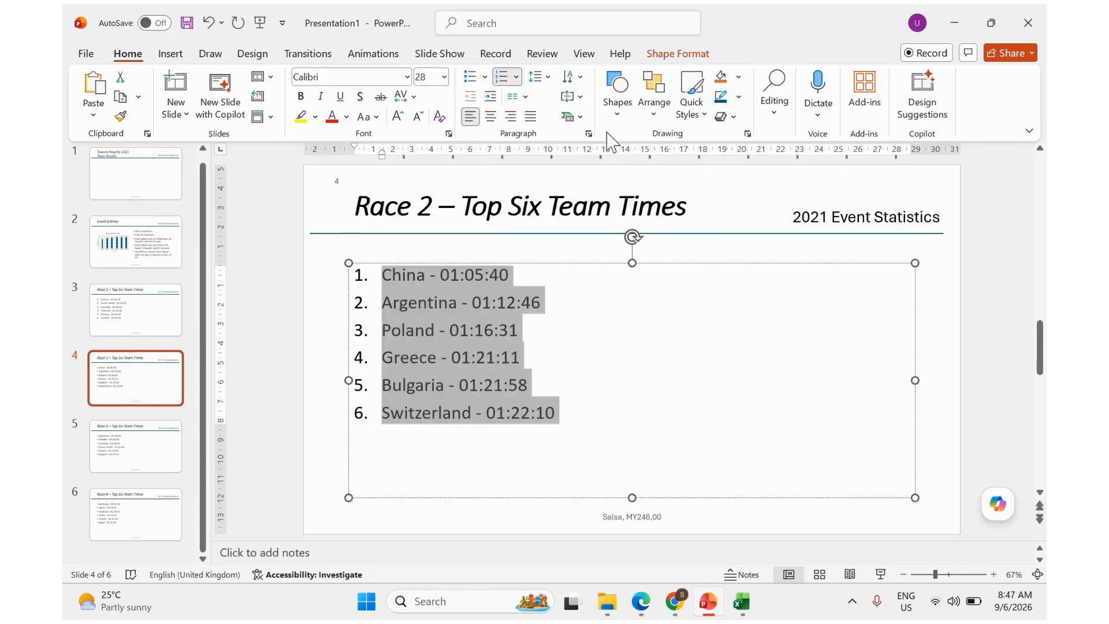
- Format the six bullets on slide 5, Race 3, as a 1. 2. 3. numbered list
{"action": "left_click", "coordinate": [119, 445]}
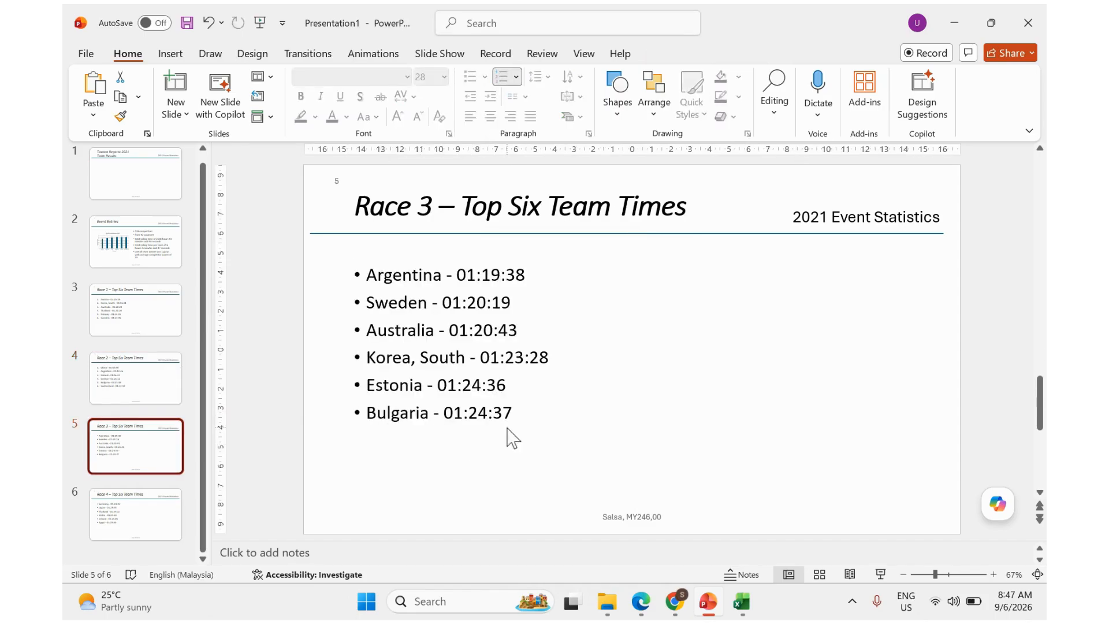
{"action": "left_click_drag", "start_coordinate": [511, 413], "coordinate": [356, 268]}
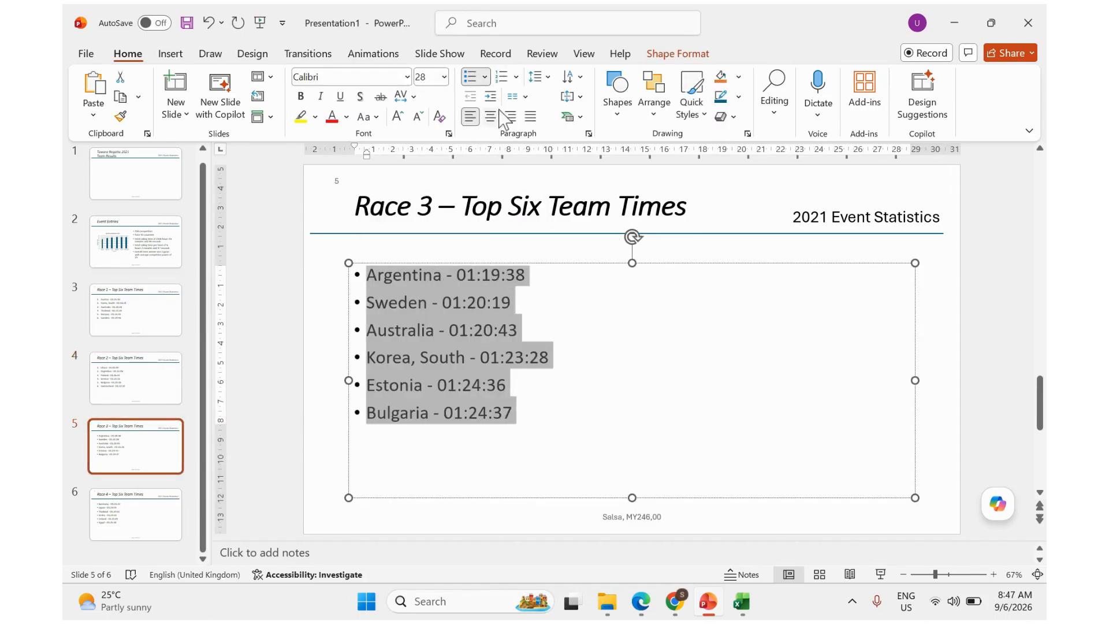
{"action": "left_click", "coordinate": [516, 77]}
{"action": "left_click", "coordinate": [589, 124]}
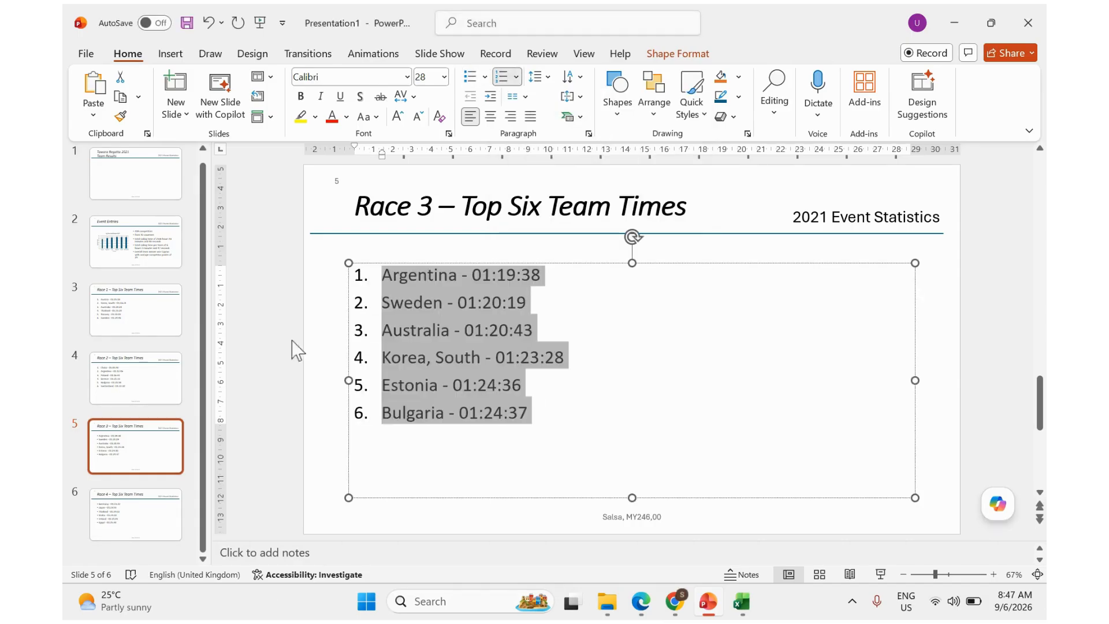
- Format the six bullets on slide 6, Race 4, as a 1. 2. 3. numbered list
{"action": "left_click", "coordinate": [126, 529]}
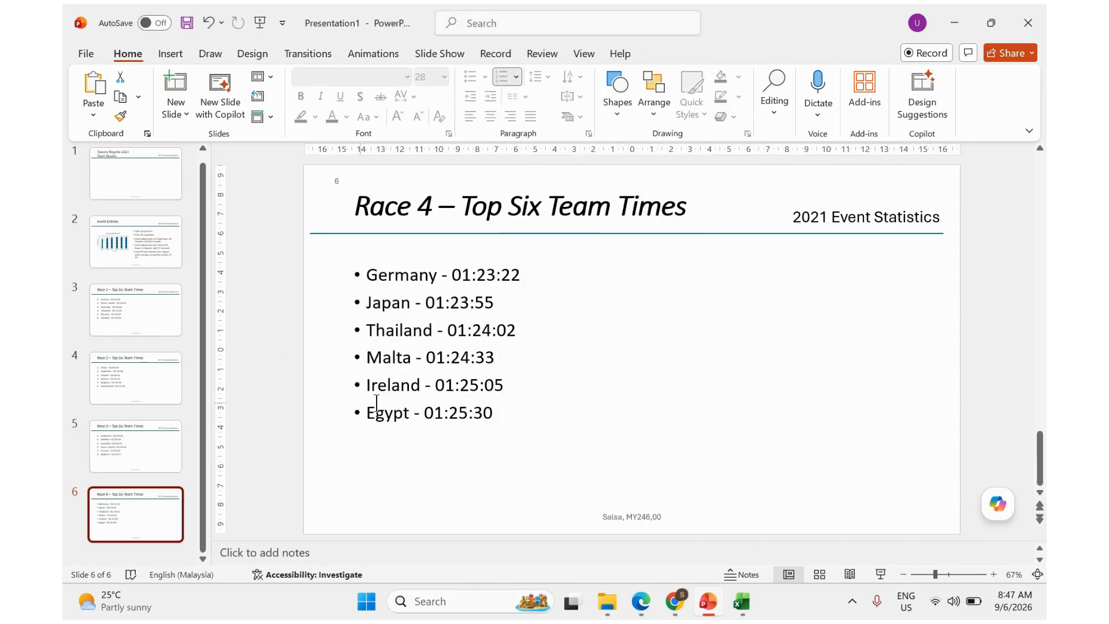
{"action": "left_click_drag", "start_coordinate": [495, 411], "coordinate": [356, 268]}
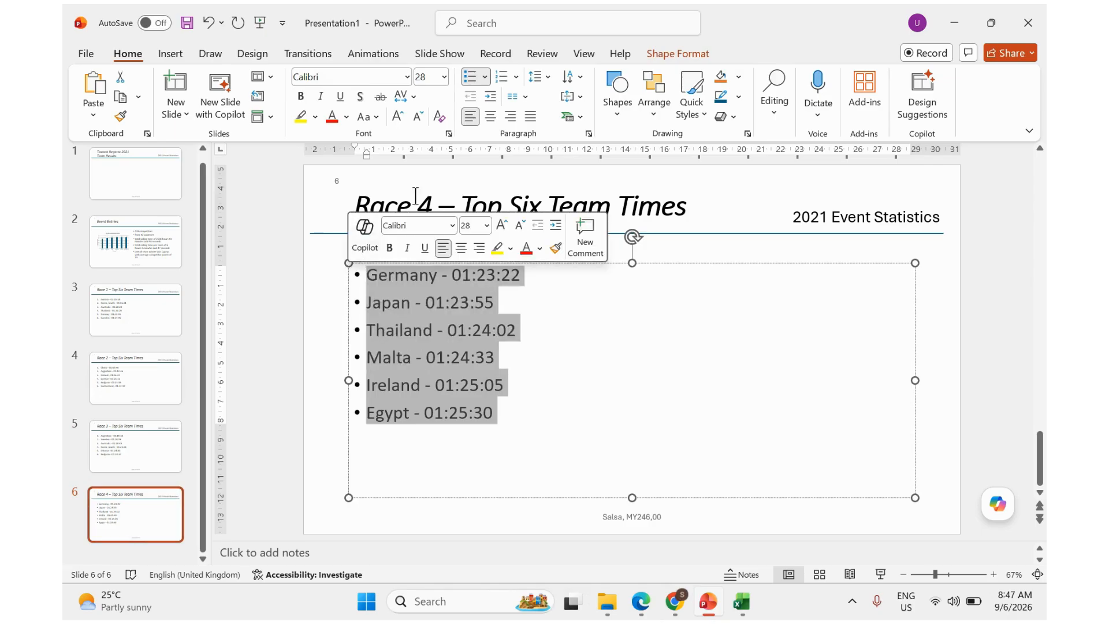
{"action": "left_click", "coordinate": [516, 76]}
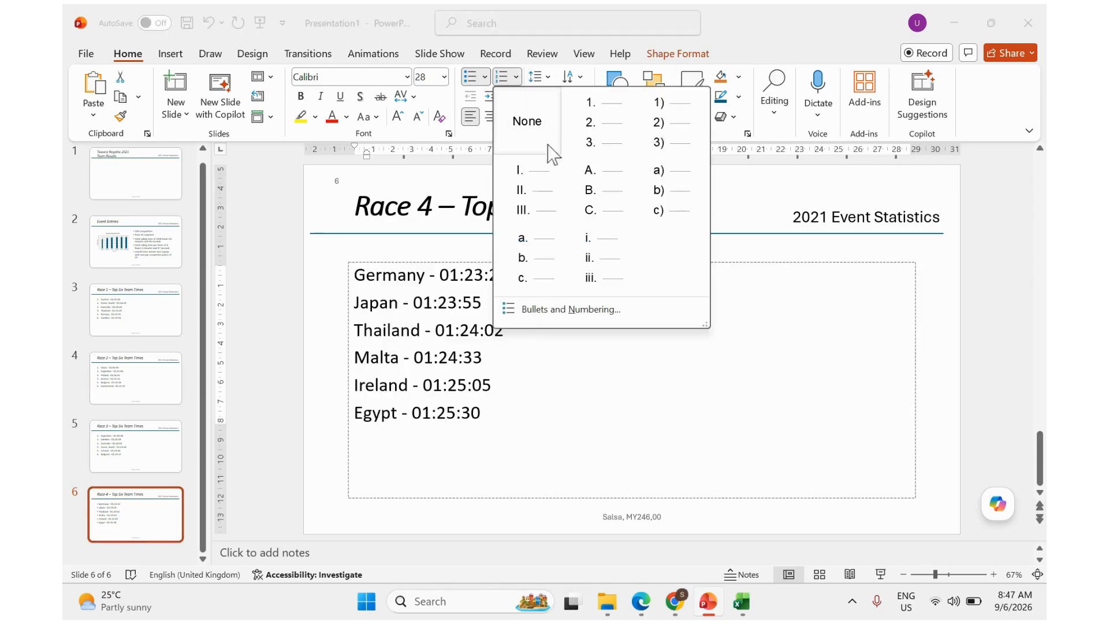
{"action": "left_click", "coordinate": [595, 142]}
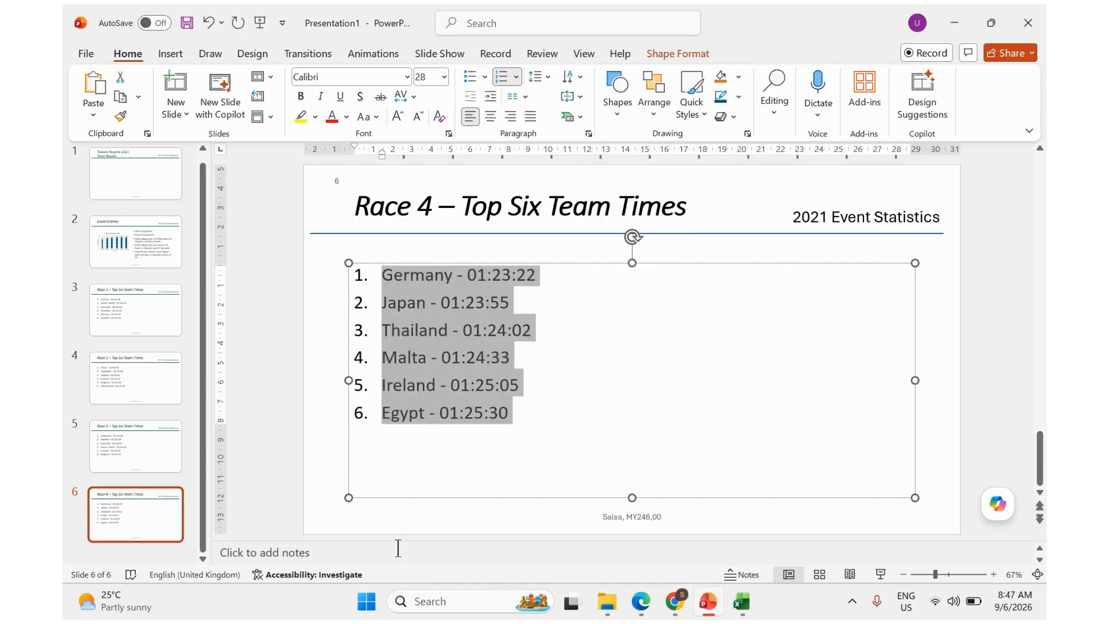
- Switch to the exam paper in Edge and highlight question 29's save and six-slide handout instructions plus Printout 8's name, centre number and candidate number requirement
{"action": "left_click", "coordinate": [640, 602]}
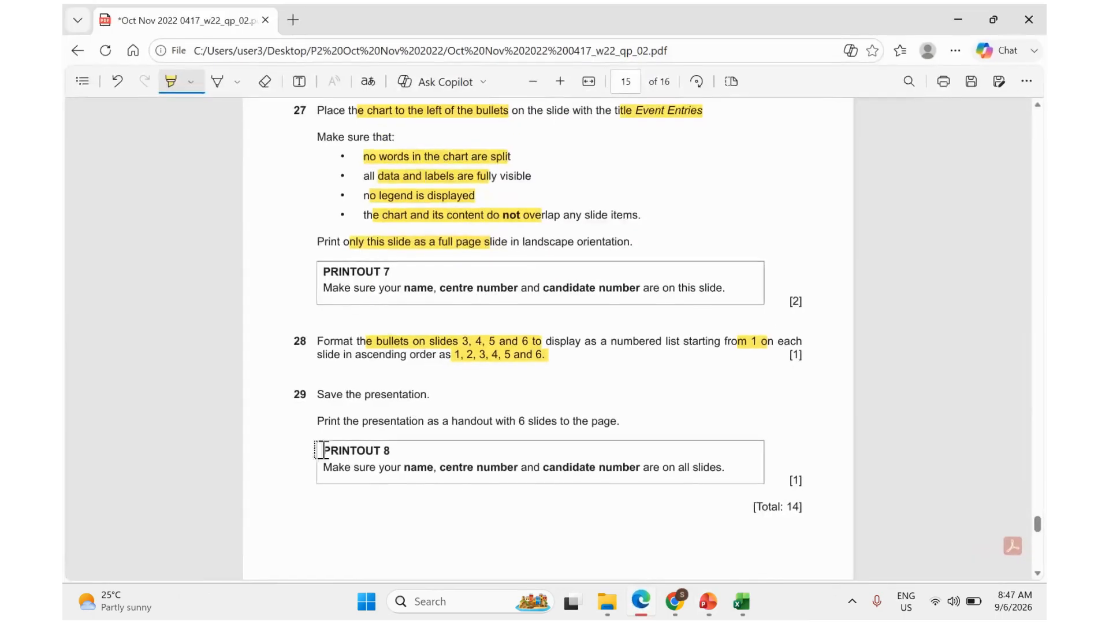
{"action": "left_click_drag", "start_coordinate": [329, 402], "coordinate": [435, 395]}
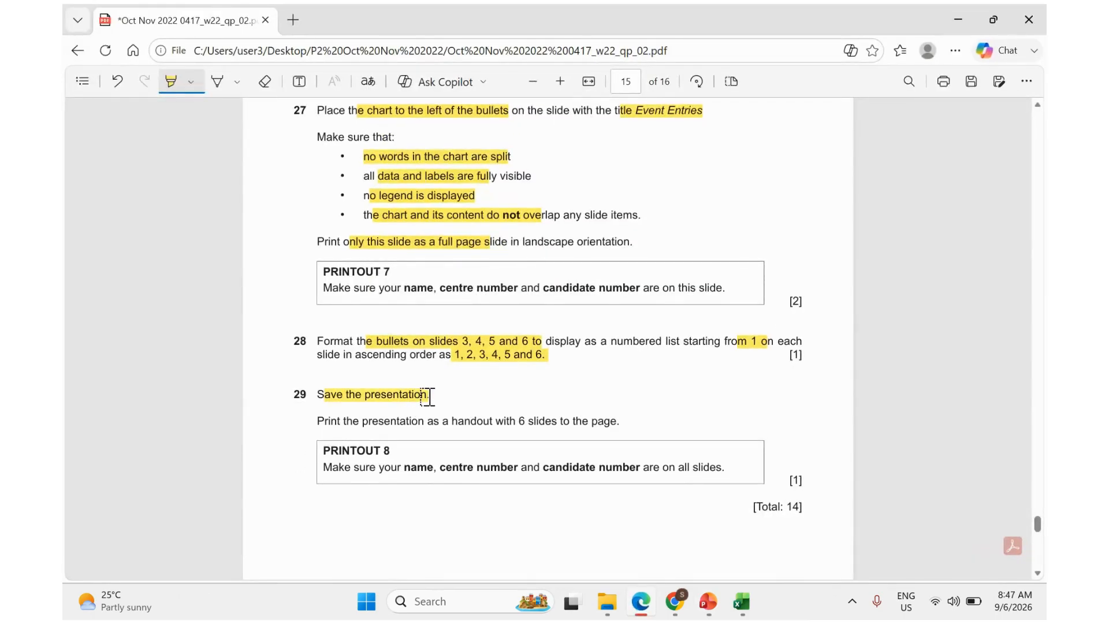
{"action": "left_click_drag", "start_coordinate": [326, 421], "coordinate": [529, 422]}
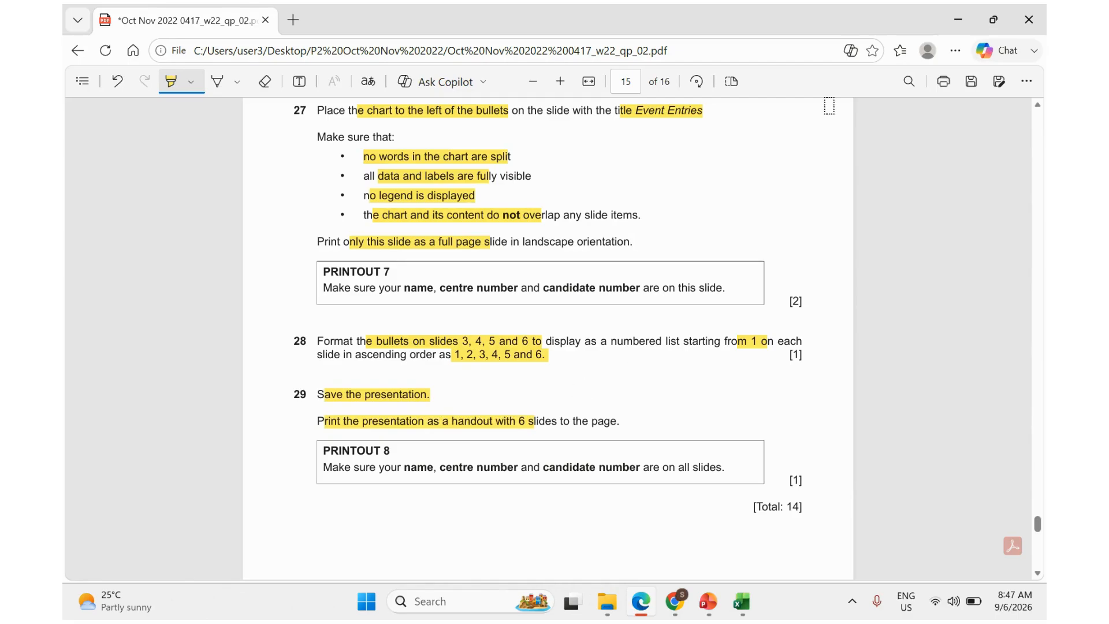
{"action": "left_click", "coordinate": [958, 19]}
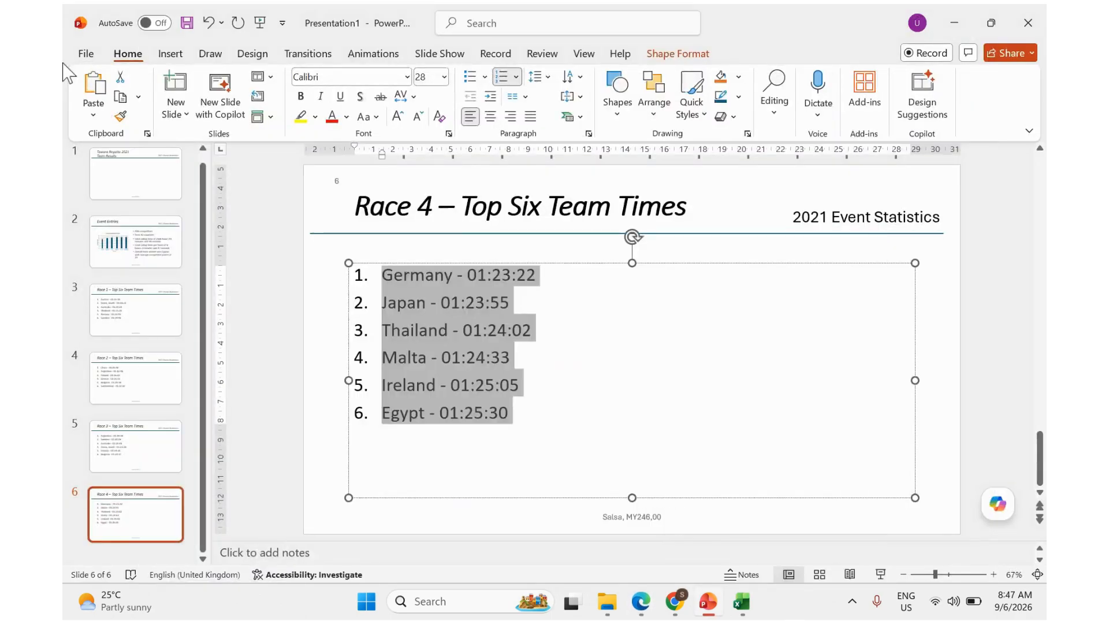
{"action": "mouse_move", "coordinate": [679, 604]}
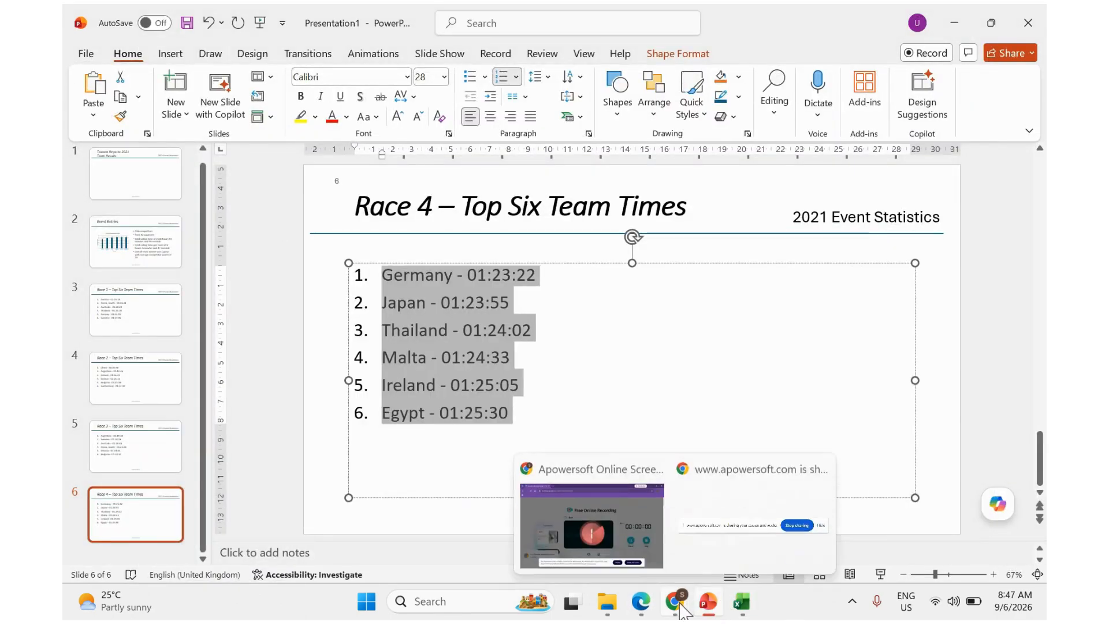
{"action": "left_click", "coordinate": [641, 608]}
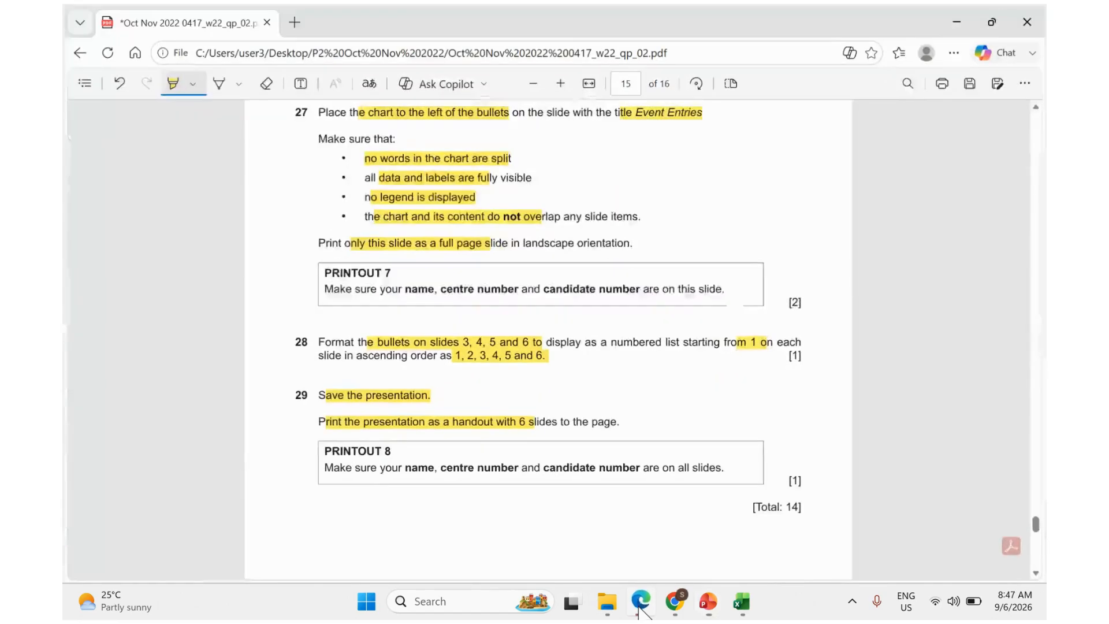
{"action": "left_click_drag", "start_coordinate": [384, 467], "coordinate": [616, 469]}
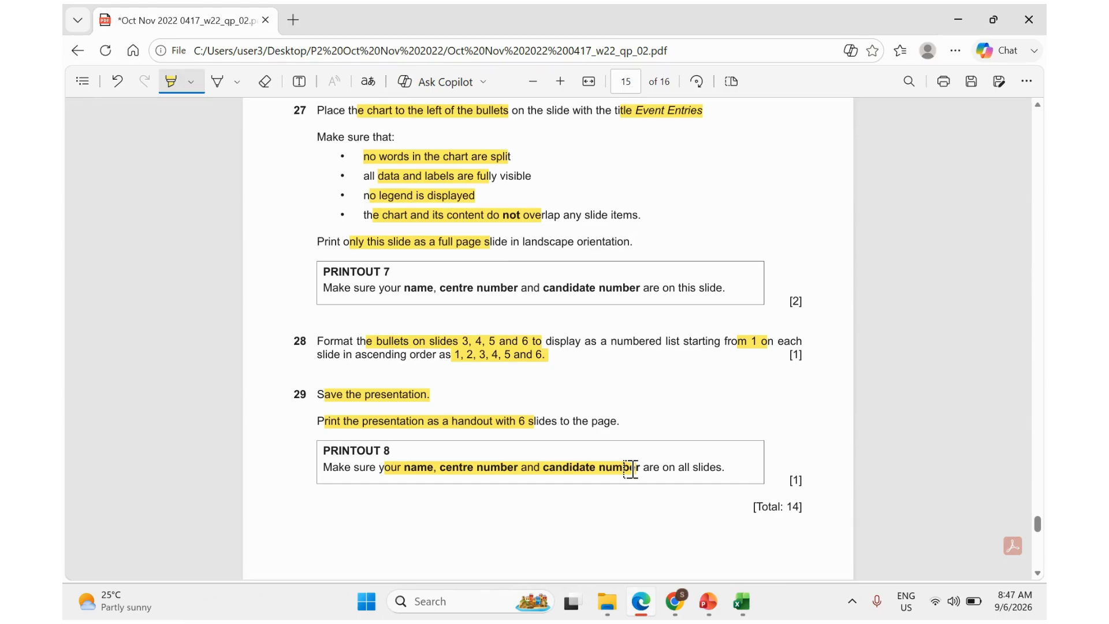
{"action": "left_click", "coordinate": [947, 13]}
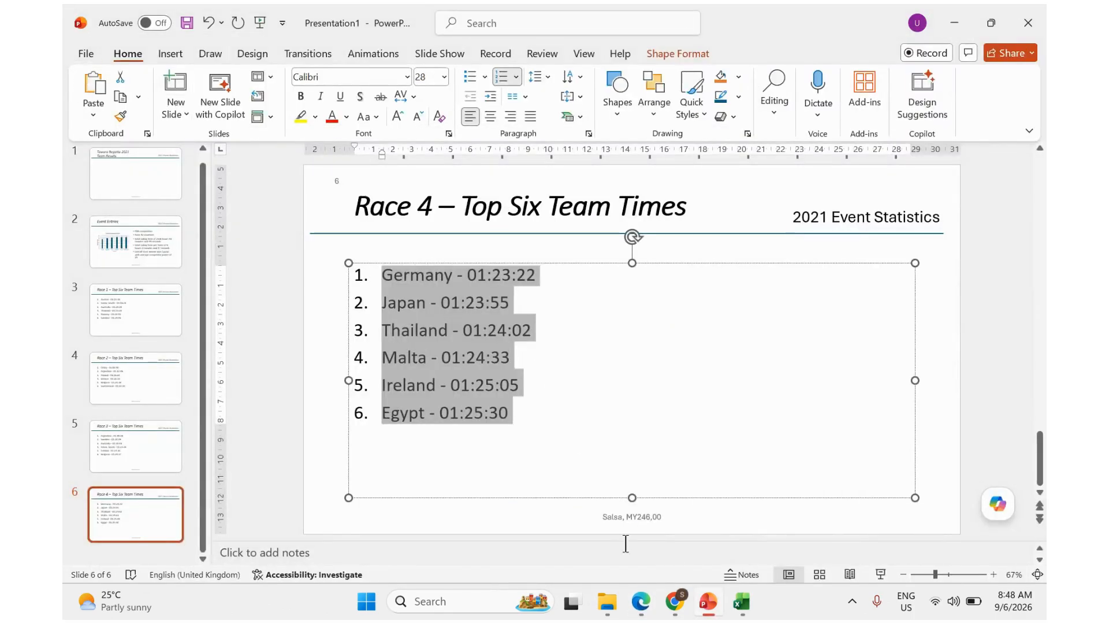
- Recheck question 29, return to PowerPoint and set the print layout to a 6 Slides Horizontal handout
{"action": "left_click", "coordinate": [641, 601]}
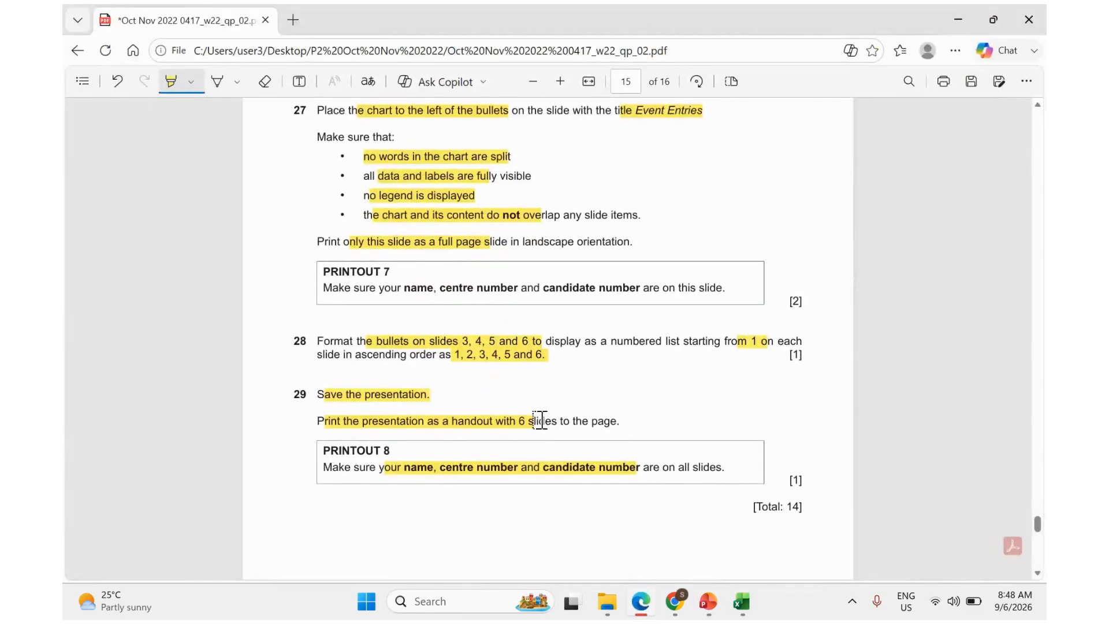
{"action": "left_click", "coordinate": [958, 19]}
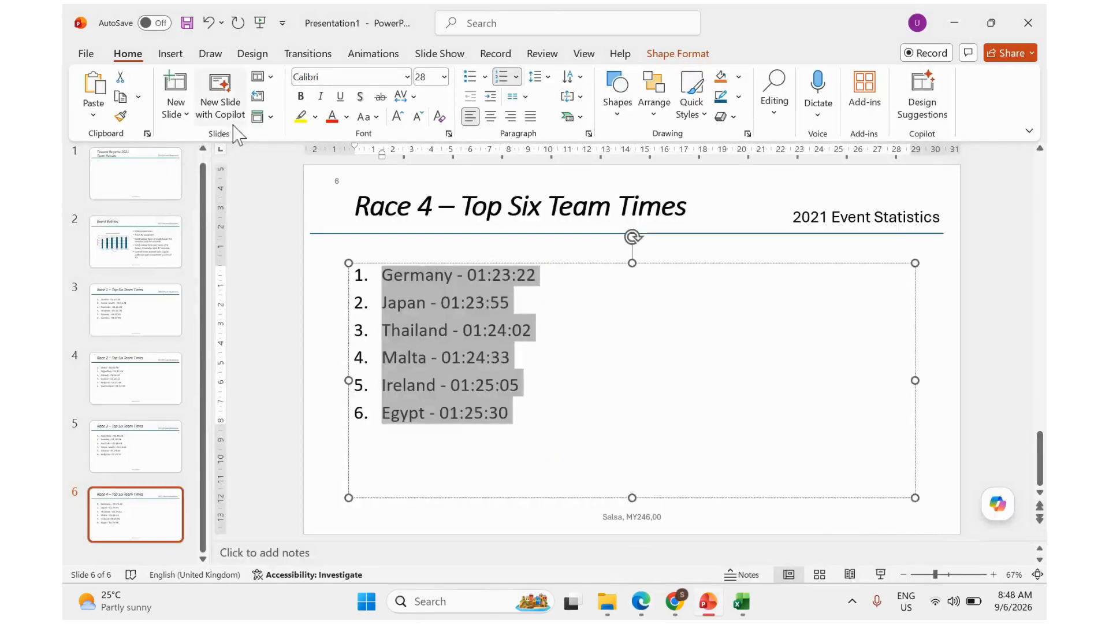
{"action": "left_click", "coordinate": [86, 53]}
{"action": "left_click", "coordinate": [104, 323]}
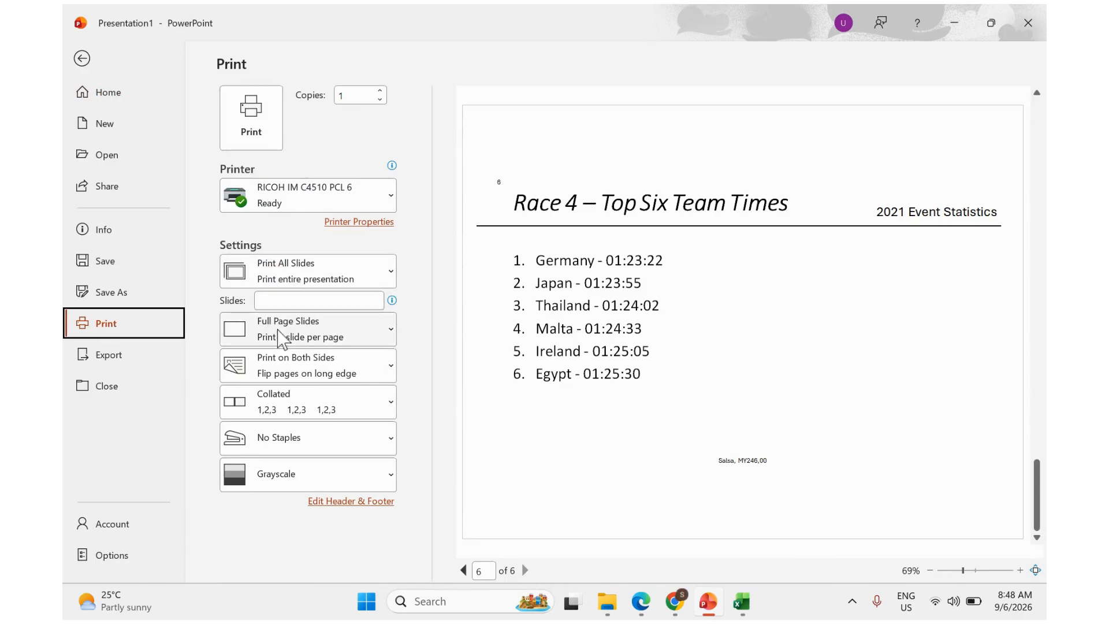
{"action": "left_click", "coordinate": [283, 332]}
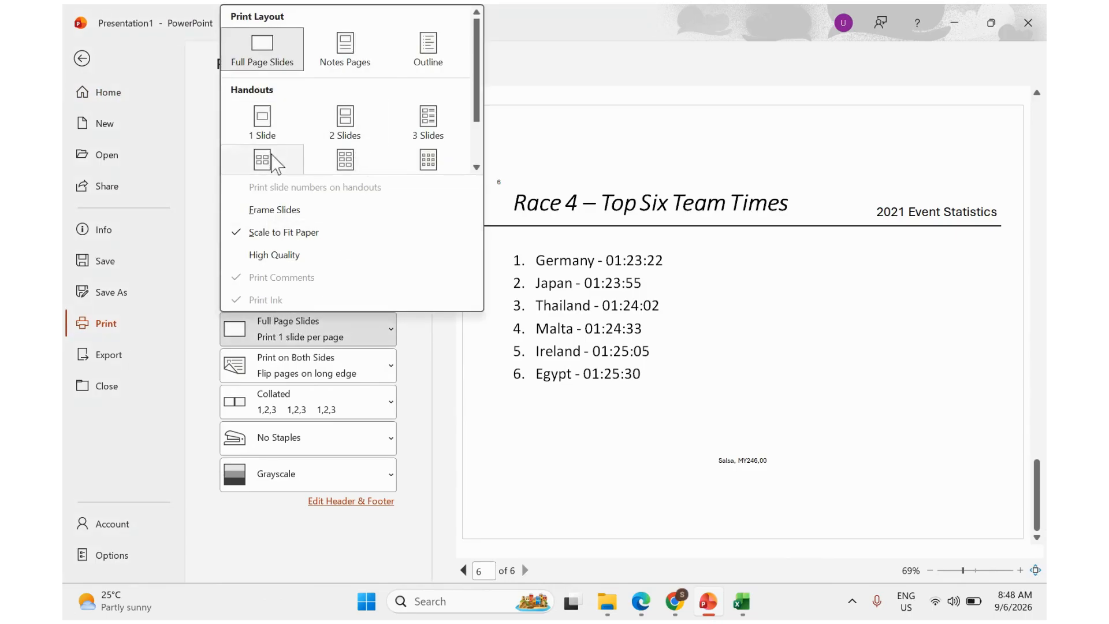
{"action": "left_click", "coordinate": [345, 160]}
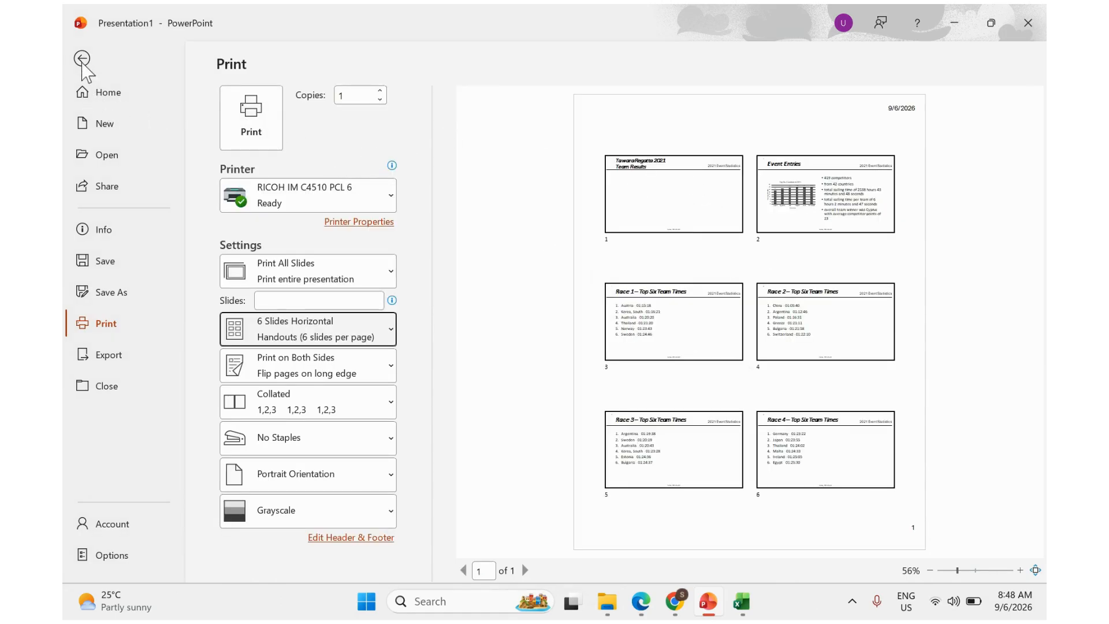
{"action": "left_click", "coordinate": [82, 59]}
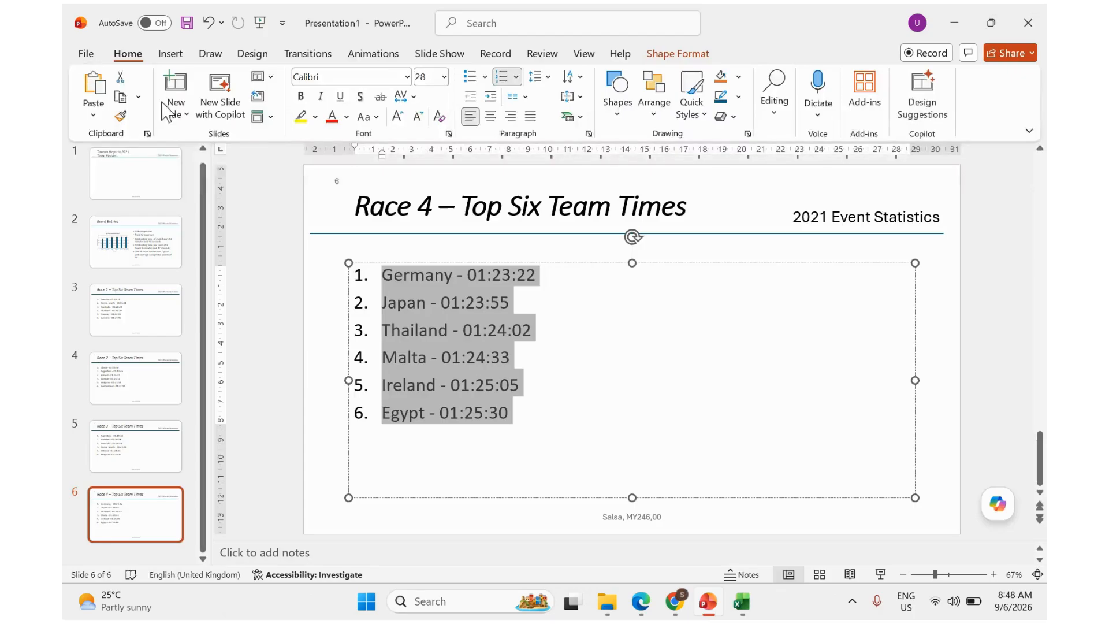
- Check the end of the task in the exam paper, then review the handout layout options and print preview in PowerPoint
{"action": "left_click", "coordinate": [642, 607]}
{"action": "scroll", "coordinate": [591, 465], "scroll_direction": "down", "scroll_amount": 3}
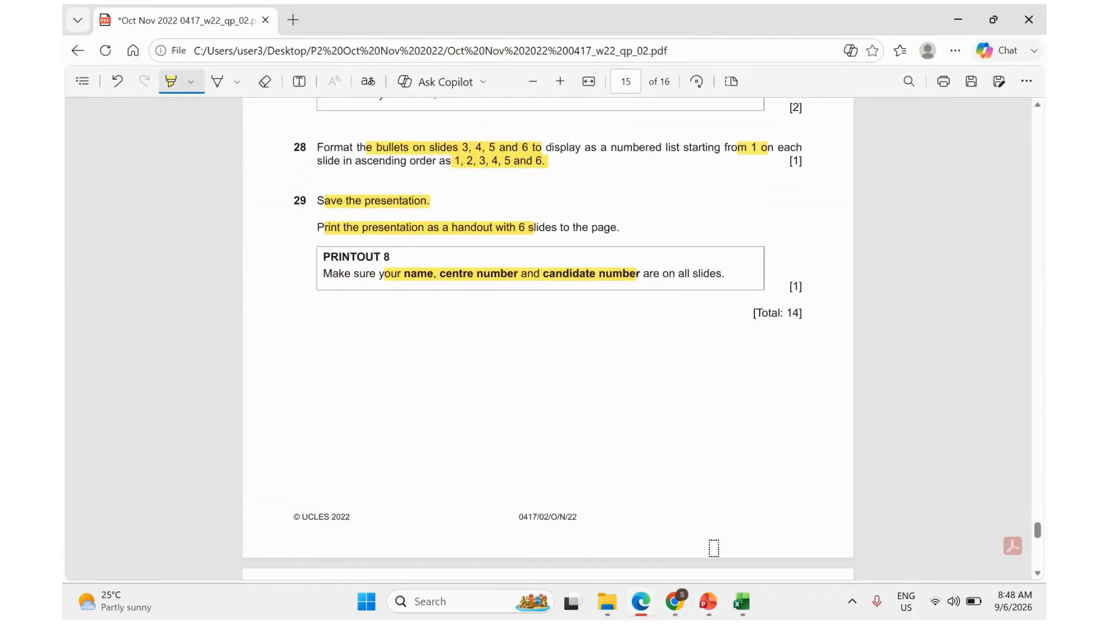
{"action": "left_click", "coordinate": [706, 611]}
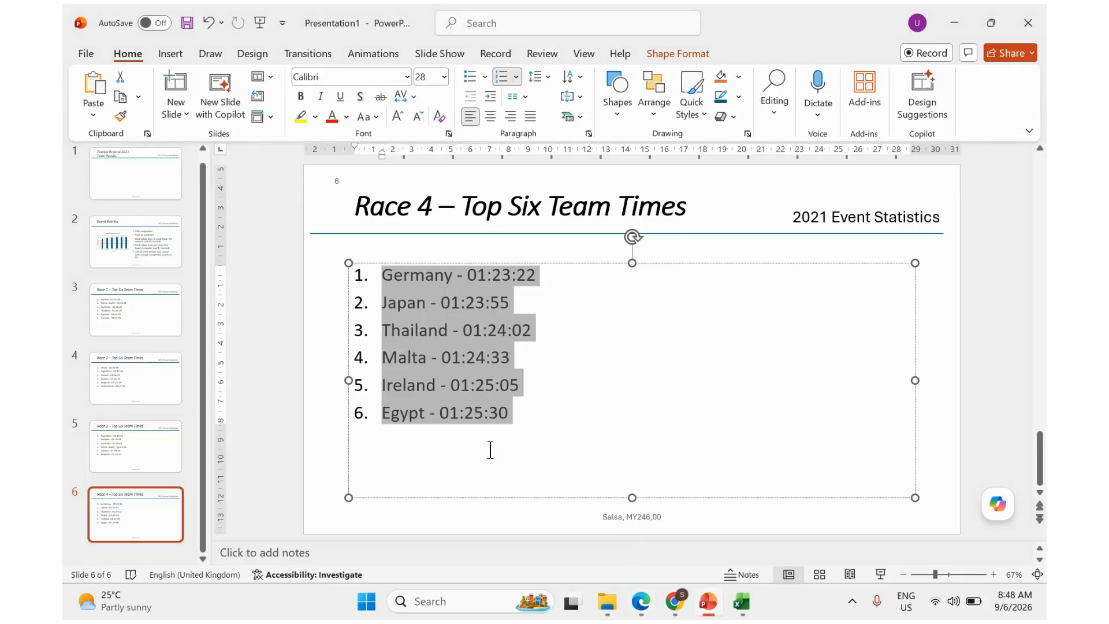
{"action": "left_click", "coordinate": [85, 53]}
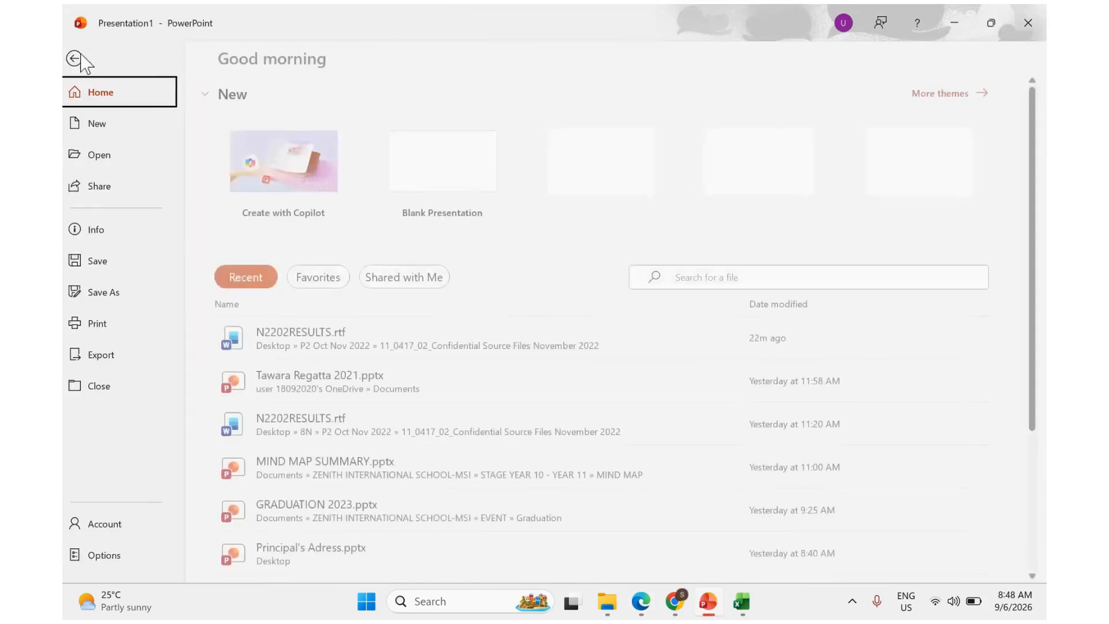
{"action": "left_click", "coordinate": [106, 323]}
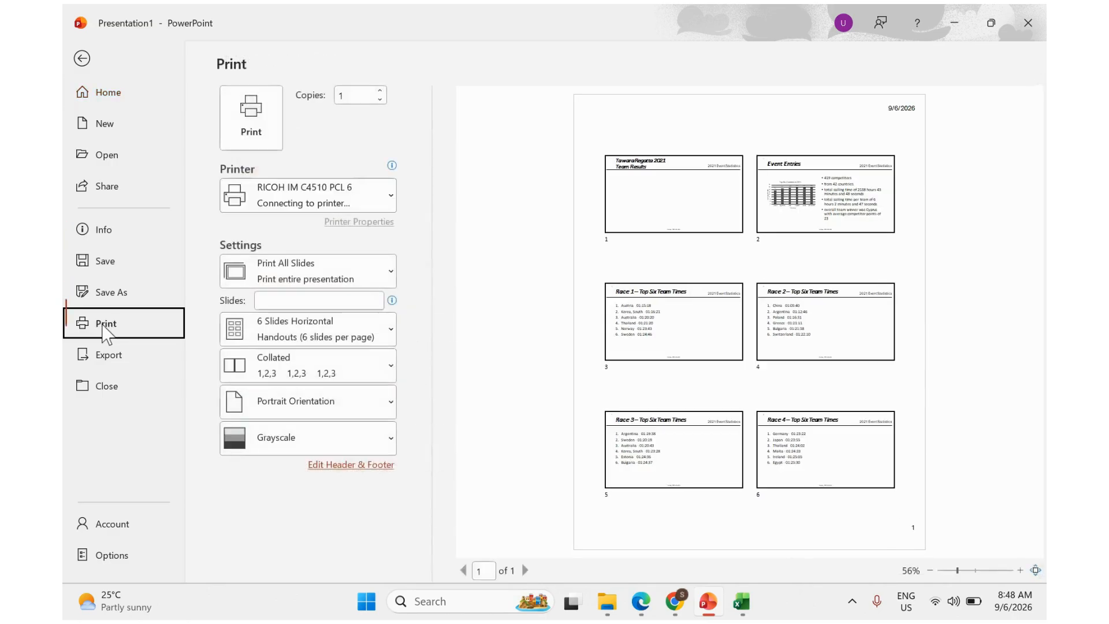
{"action": "left_click", "coordinate": [277, 339]}
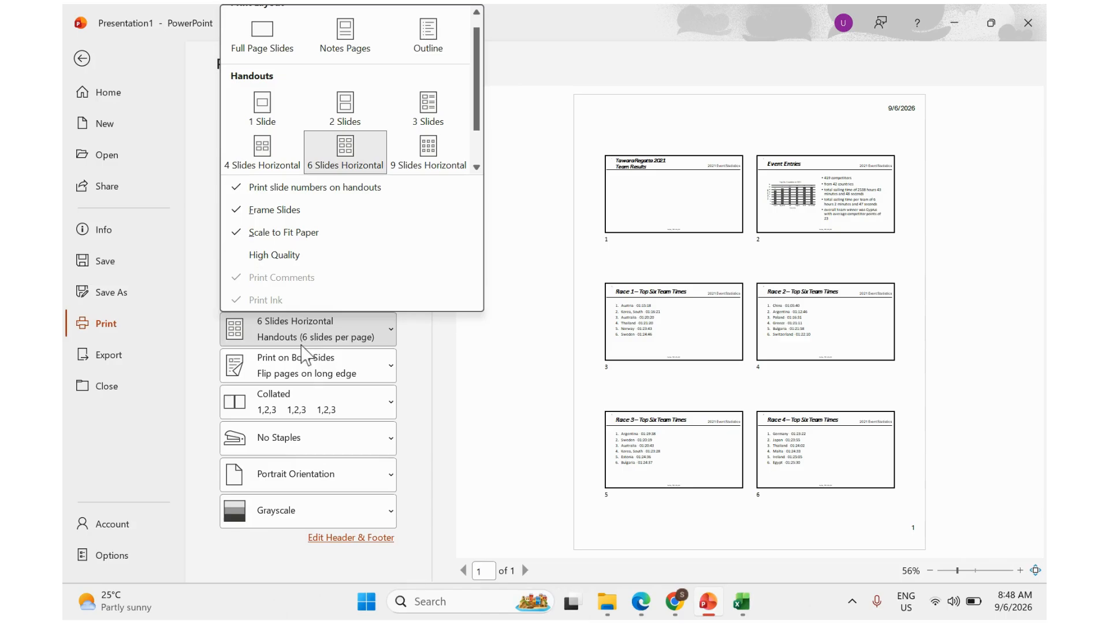
{"action": "left_click", "coordinate": [297, 339]}
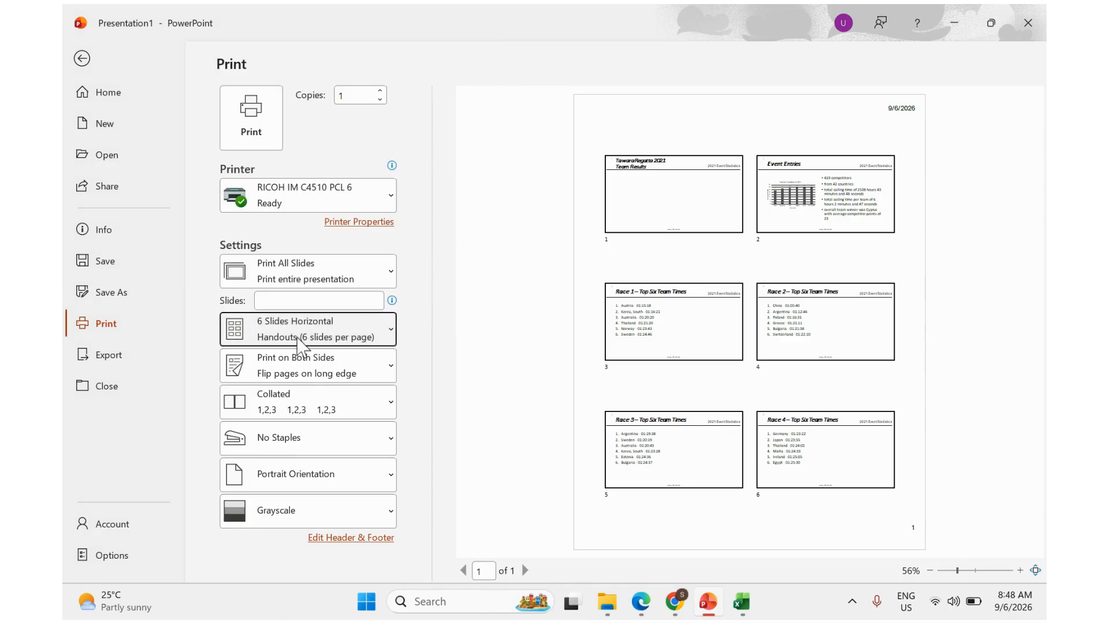